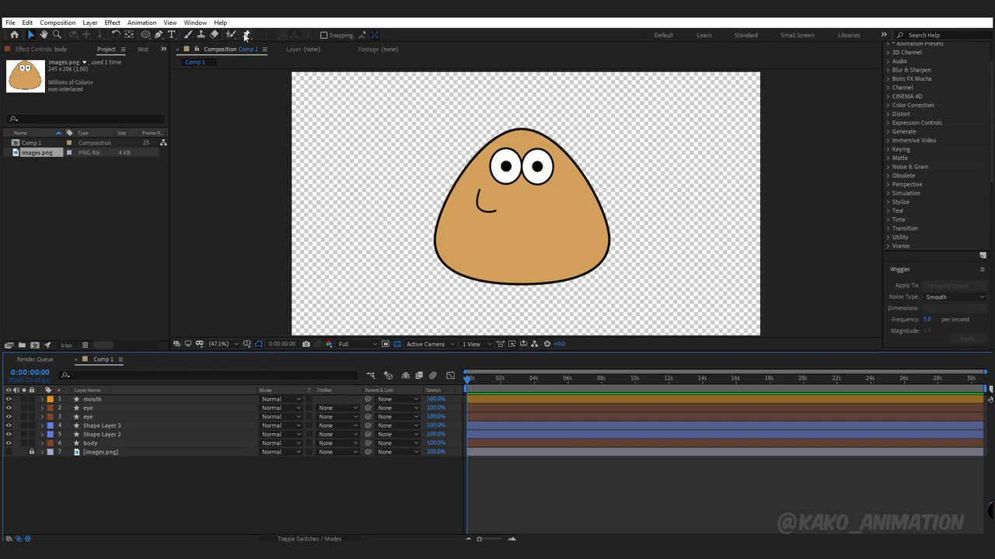
Step: Switch to the Puppet Position Pin tool to pin Pou's body
click(246, 36)
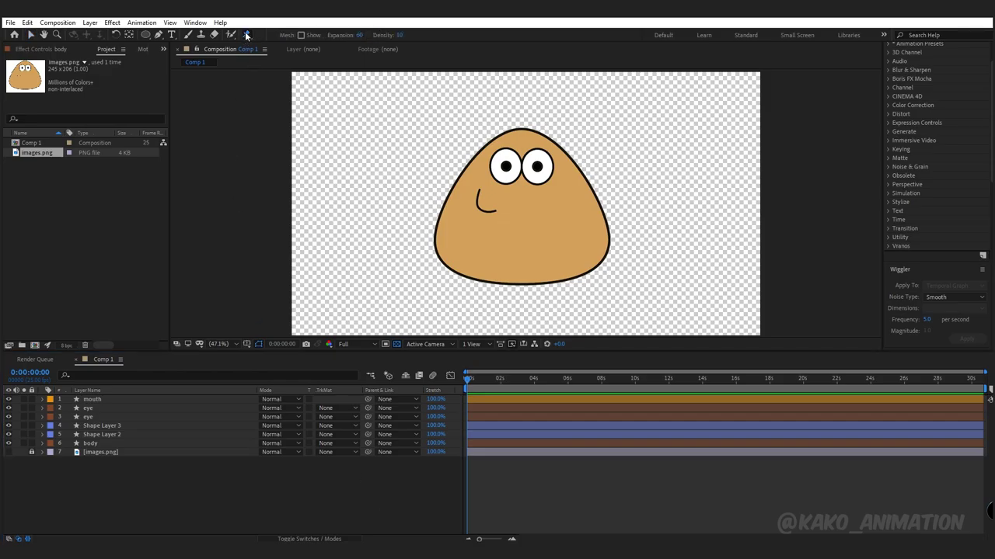
Step: Pin the top of Pou's body and twirl open body > Puppet > Mesh 1 to list its pins
click(522, 136)
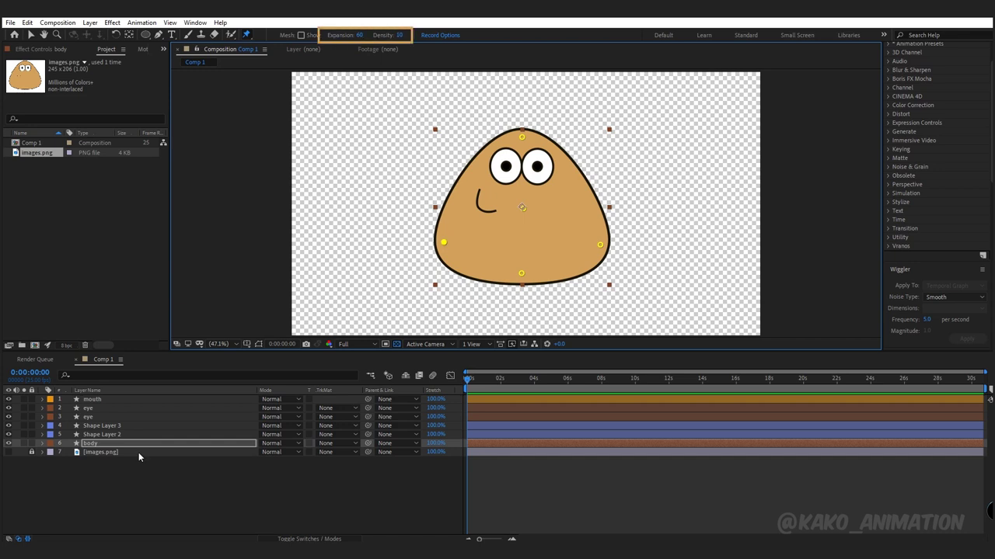
click(42, 443)
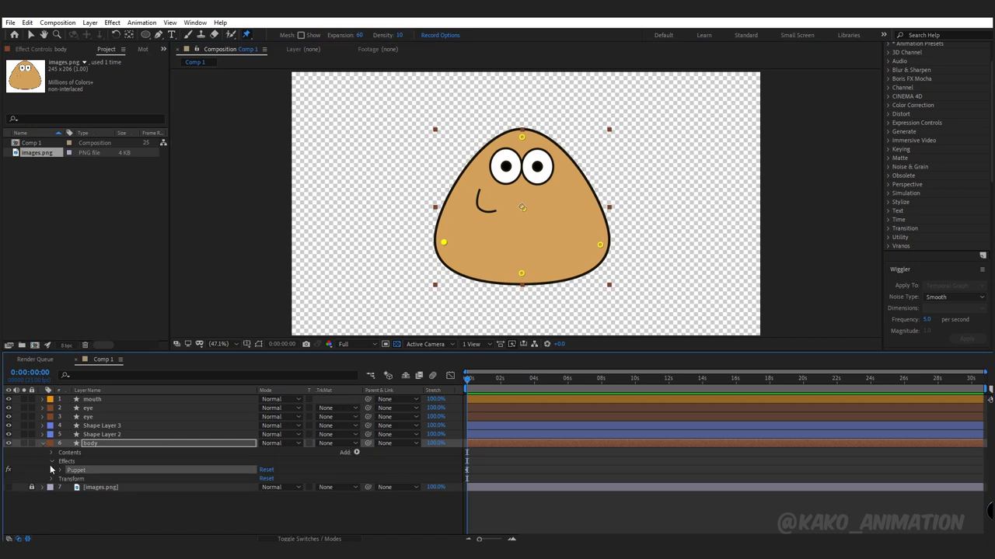
click(59, 470)
click(68, 505)
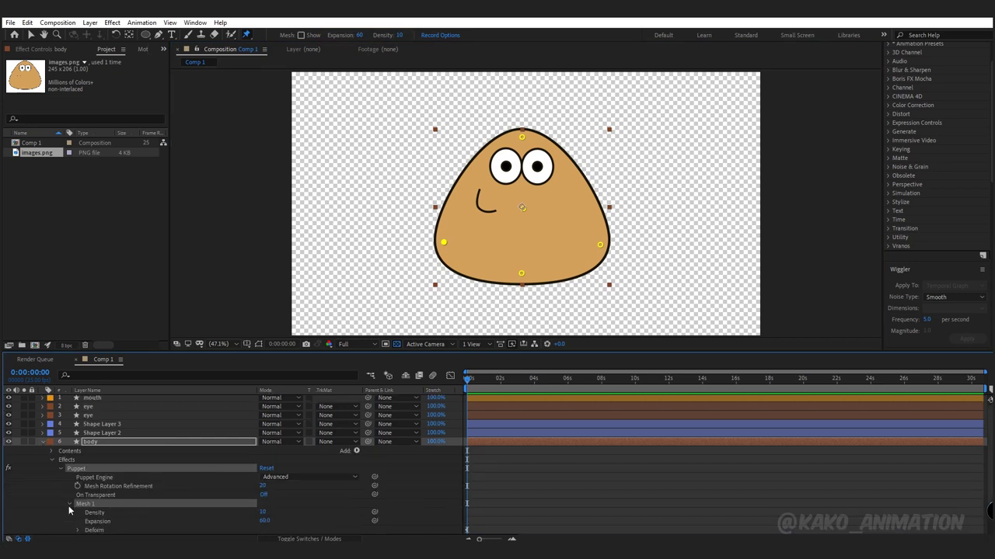
scroll(69, 506, down, 2)
click(78, 504)
scroll(76, 507, down, 1)
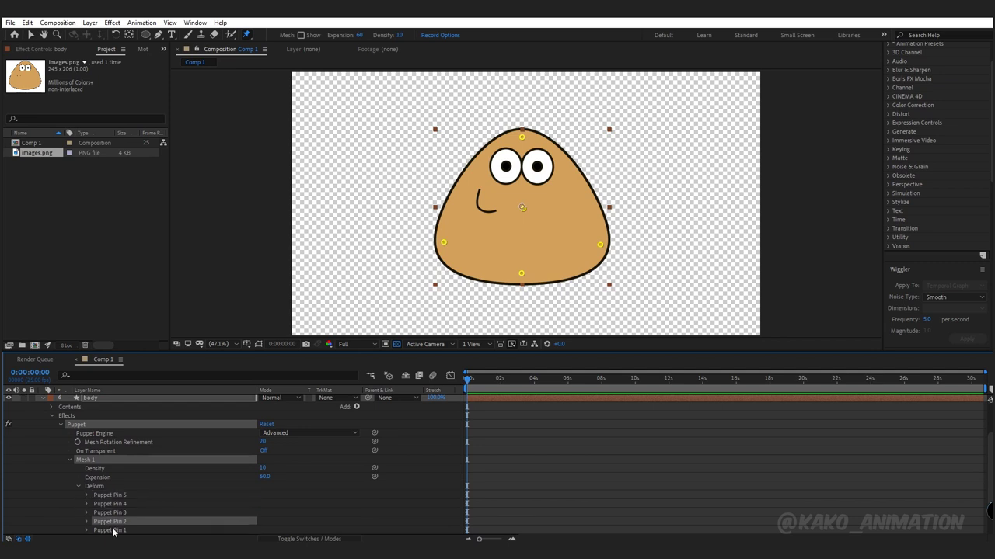
right_click(268, 497)
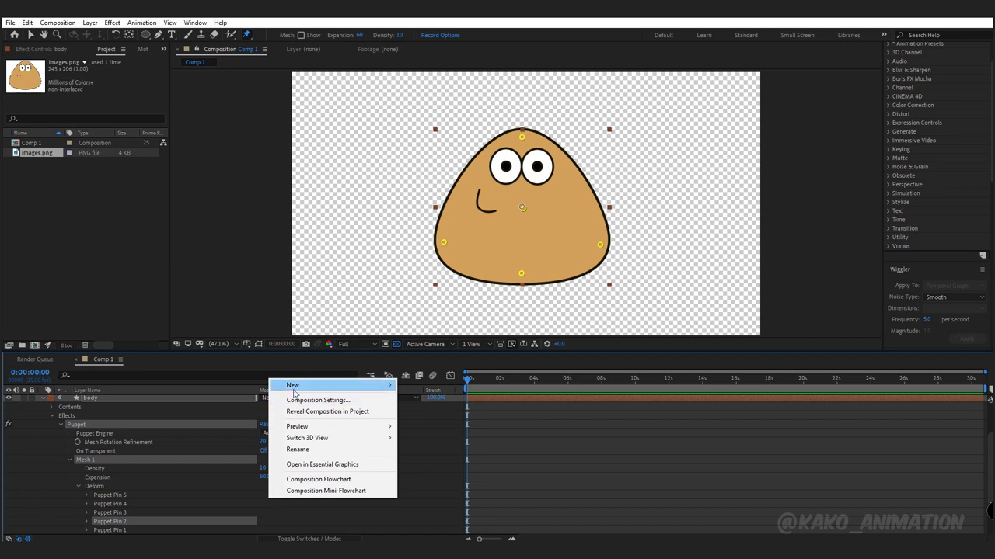
Step: Add a new null object to Comp 1 and rename it 1
mouse_move(295, 385)
click(427, 445)
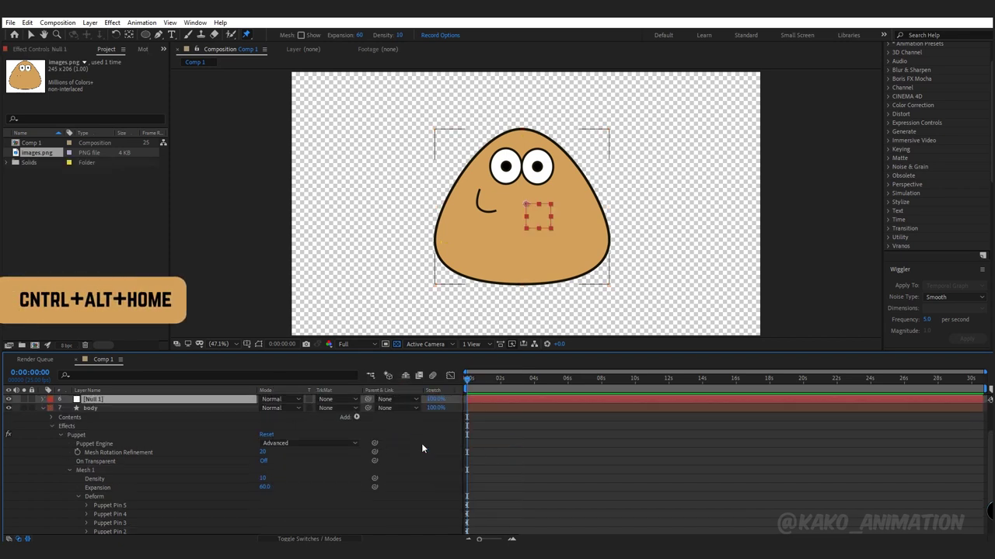
right_click(95, 398)
click(133, 379)
key(Return)
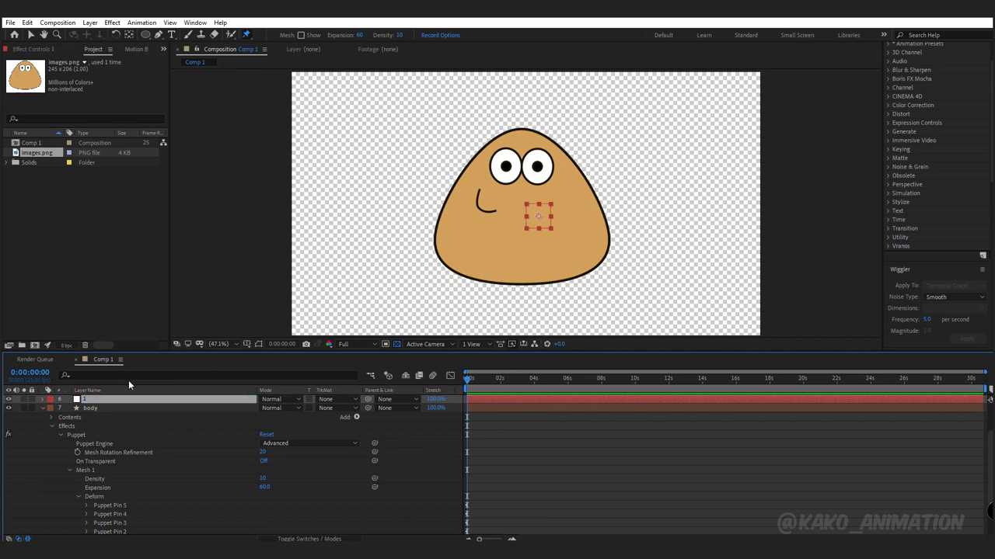
Step: Place null 1 on the head top, then duplicate copies onto the face centre, bottom edge and right side
click(31, 34)
drag(550, 226, 521, 142)
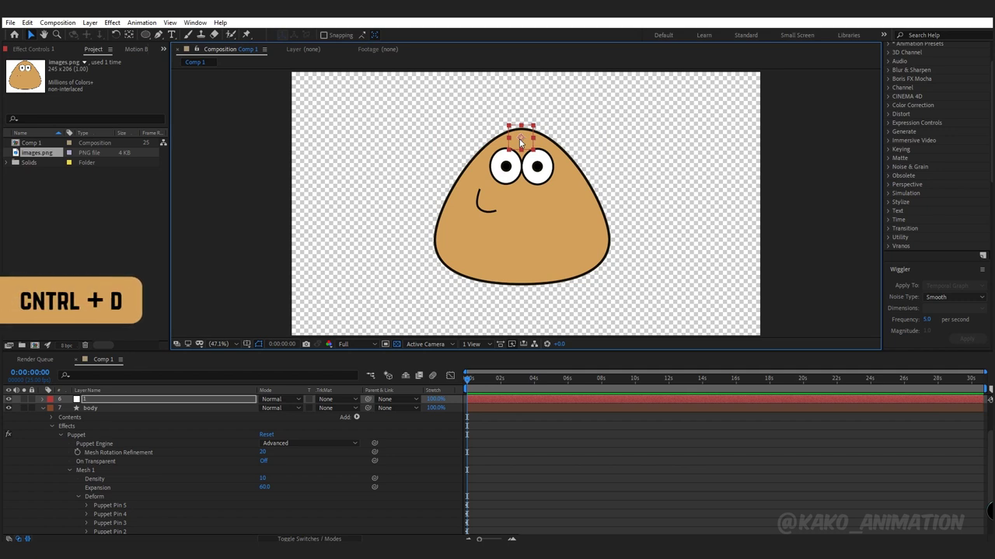
key(ctrl+d)
drag(520, 141, 521, 213)
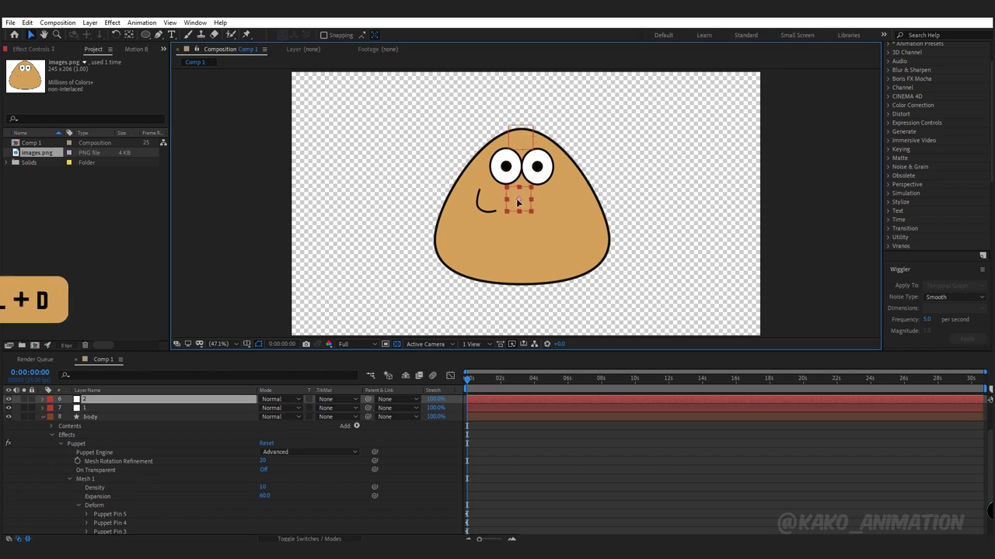
key(ctrl+d)
mouse_move(521, 213)
mouse_down()
mouse_move(520, 276)
mouse_move(599, 243)
mouse_move(442, 244)
mouse_up()
key(ctrl+d)
key(ctrl+d)
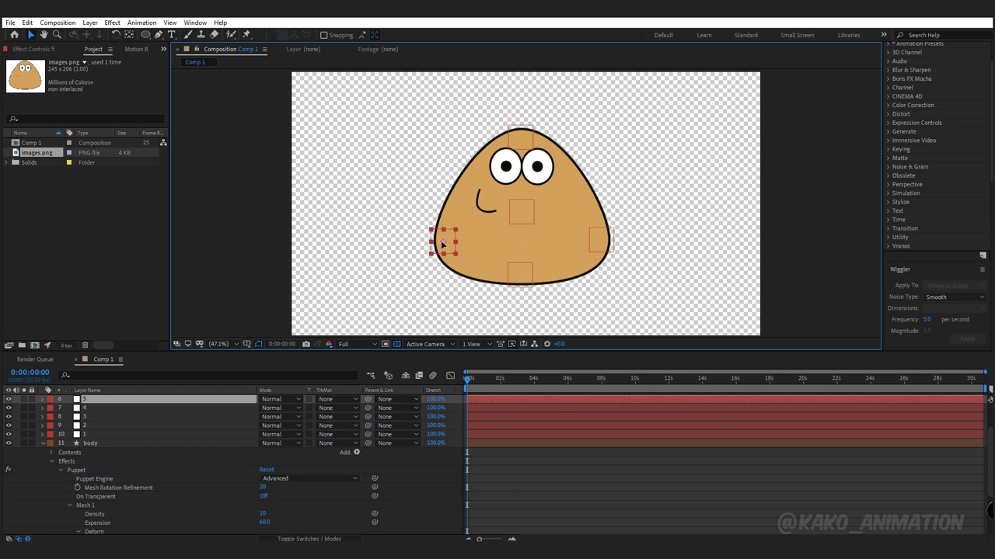
Step: Match the nulls to their puppet pins and rename the centre null, layer 9, to 2
scroll(987, 460, down, 4)
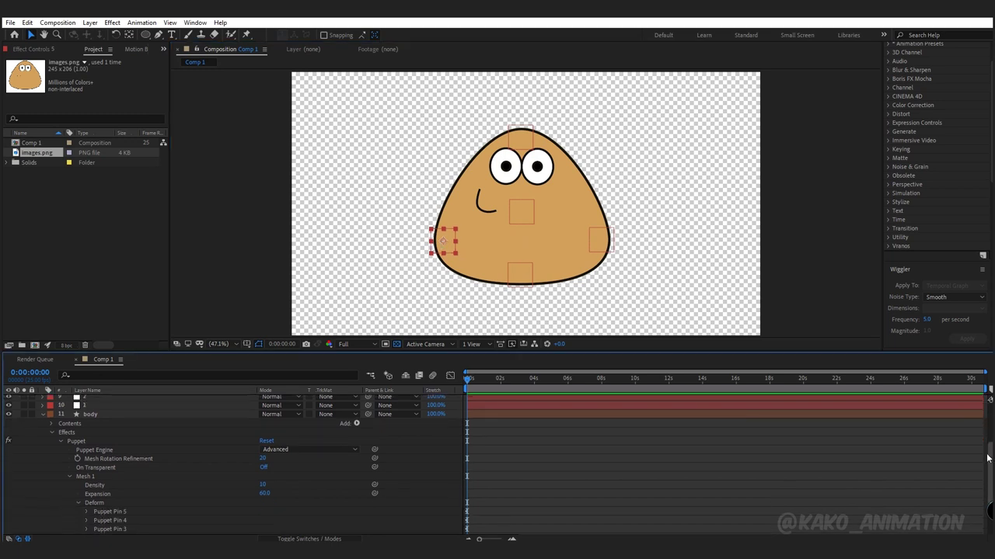
click(521, 140)
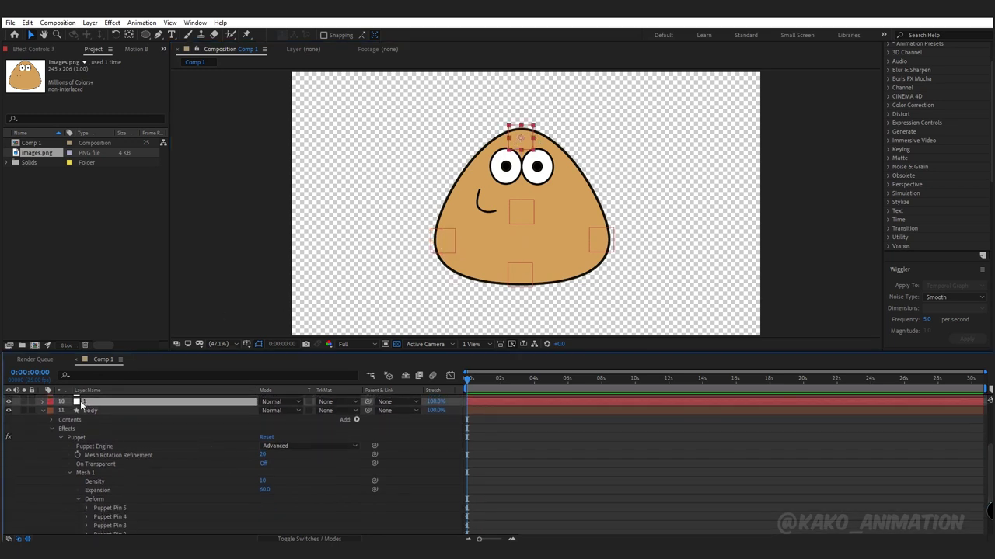
scroll(117, 466, down, 2)
click(109, 504)
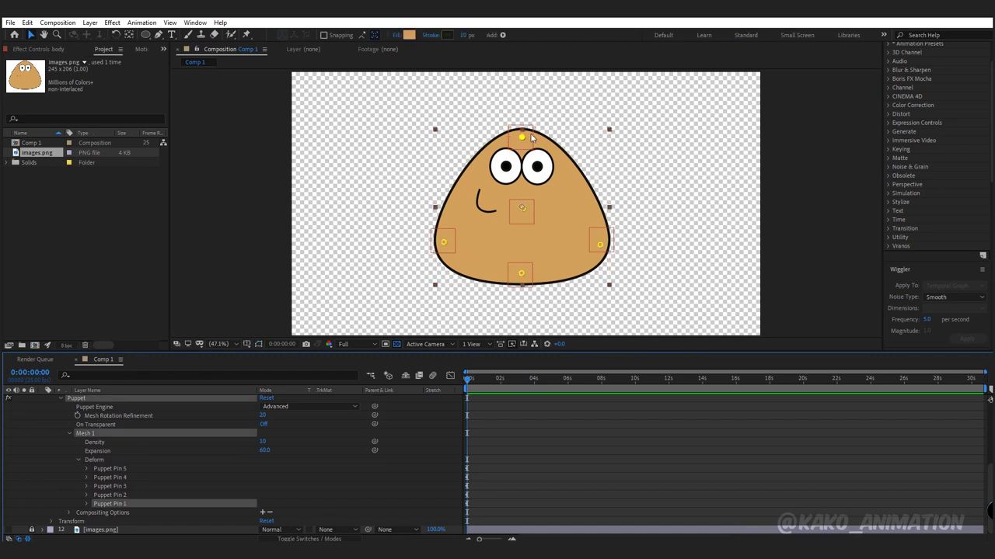
scroll(123, 493, up, 3)
click(84, 401)
key(Return)
text(2)
key(Return)
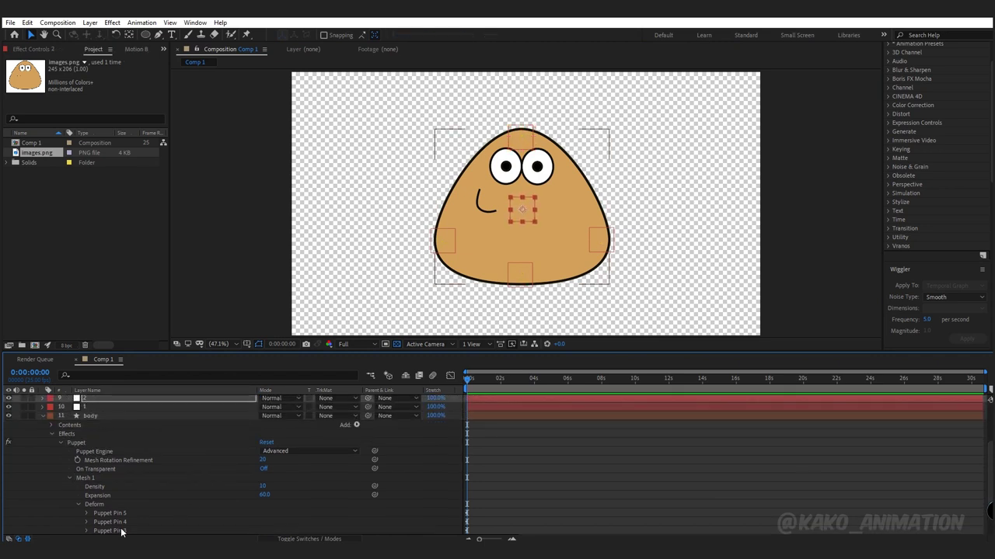
key(ctrl+Up)
key(Return)
Step: Identify Puppet Pin 4 on the right side, rename the left-side null, and maximize the timeline
click(127, 534)
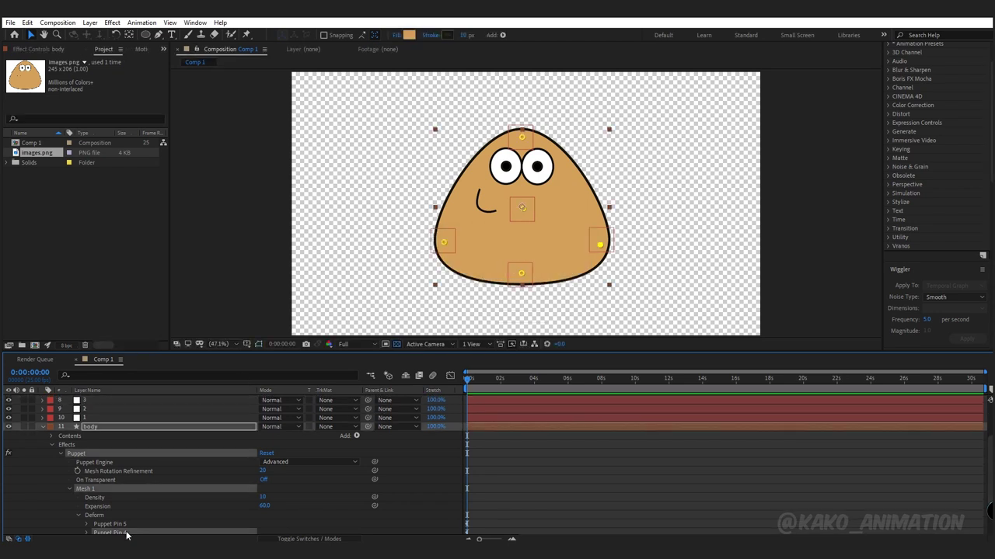
click(599, 244)
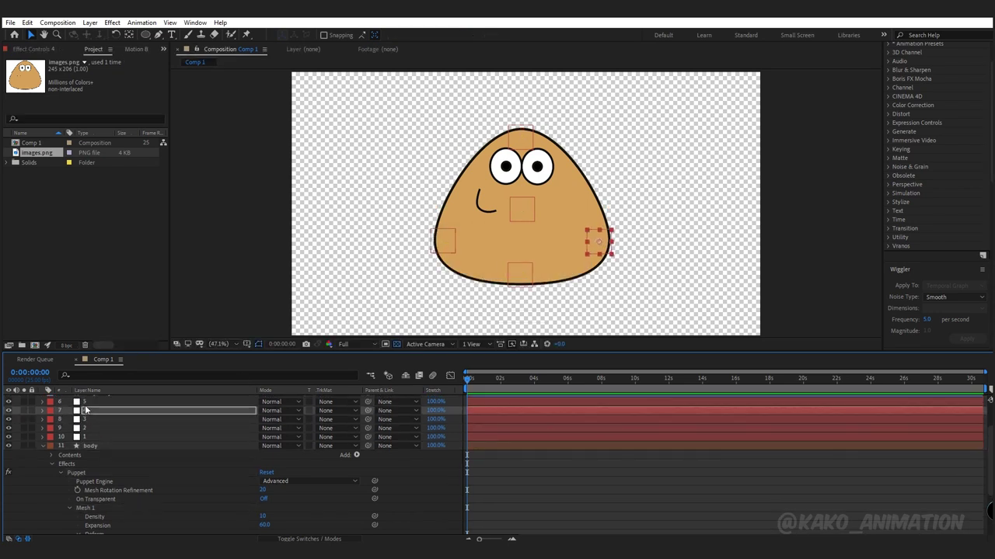
scroll(218, 494, down, 1)
scroll(218, 489, up, 3)
click(104, 403)
key(Return)
key(grave)
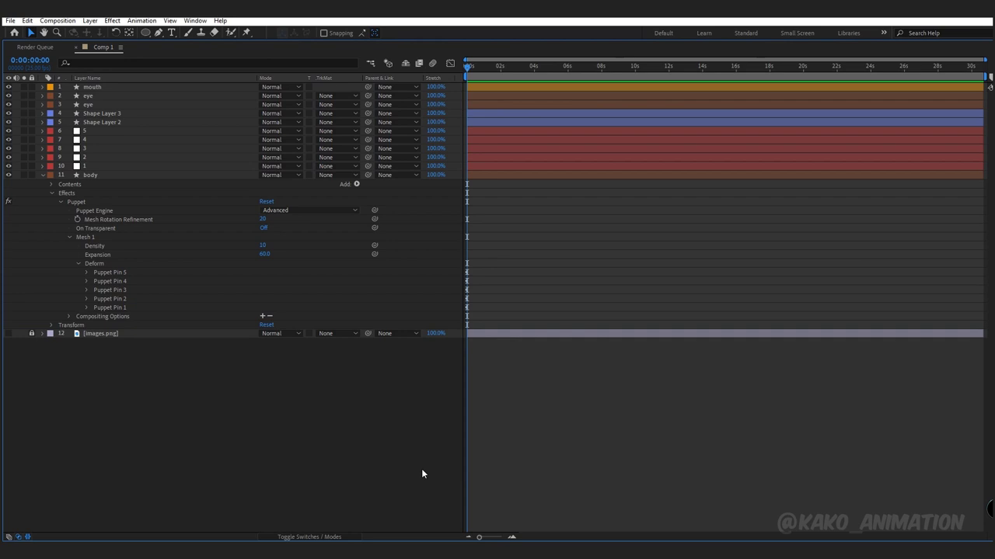
Step: Show Position for nulls 1–5 and for all five body puppet pins
shift+click(96, 132)
shift+click(92, 167)
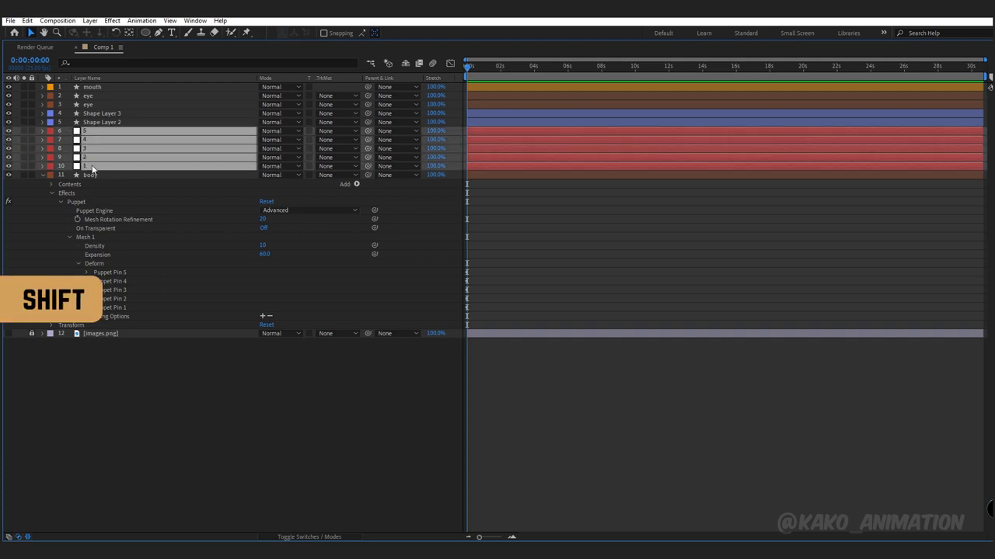
key(p)
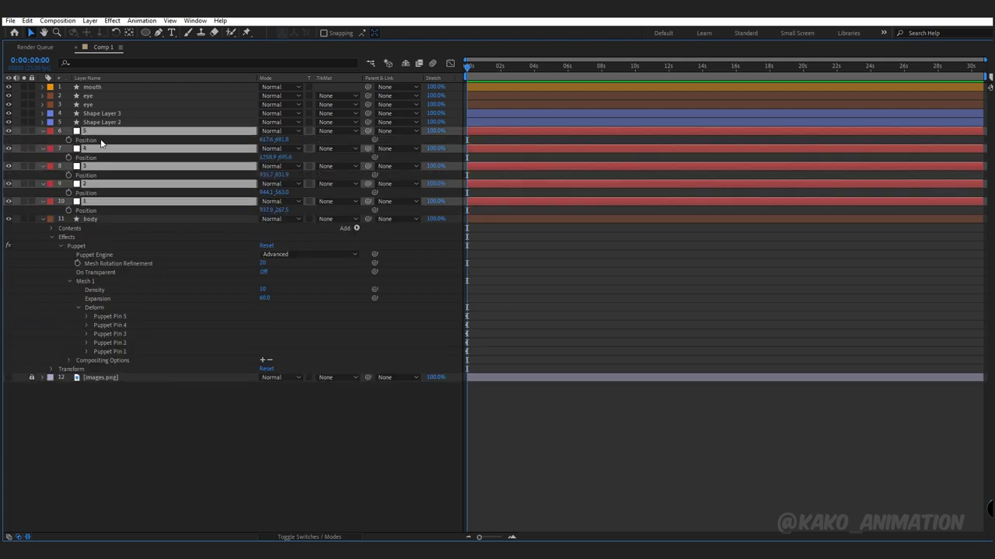
click(113, 317)
shift+click(120, 353)
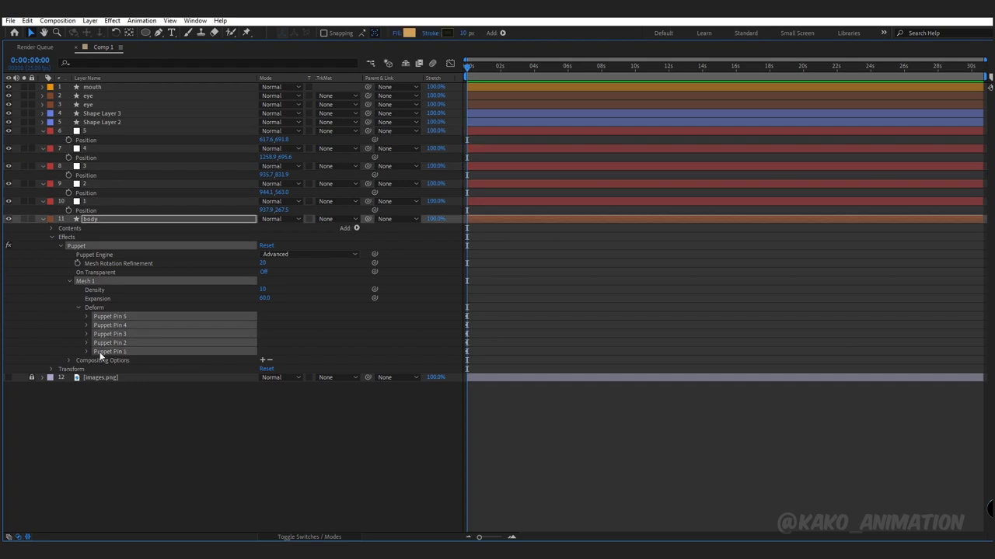
click(87, 352)
Step: Pick-whip Puppet Pins 1–5 Position to the Position of nulls 1–5, then restore the panels
click(129, 440)
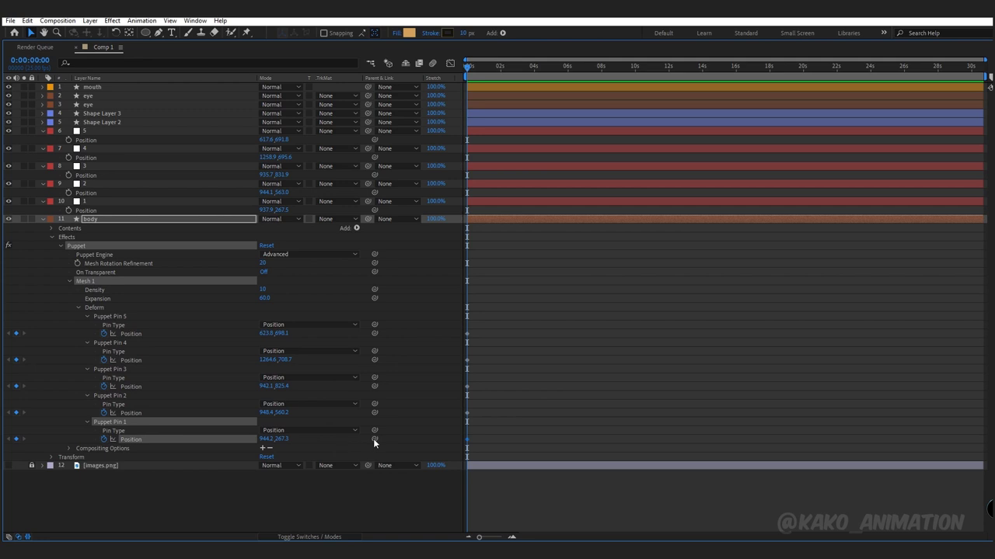
drag(374, 440, 86, 210)
click(133, 414)
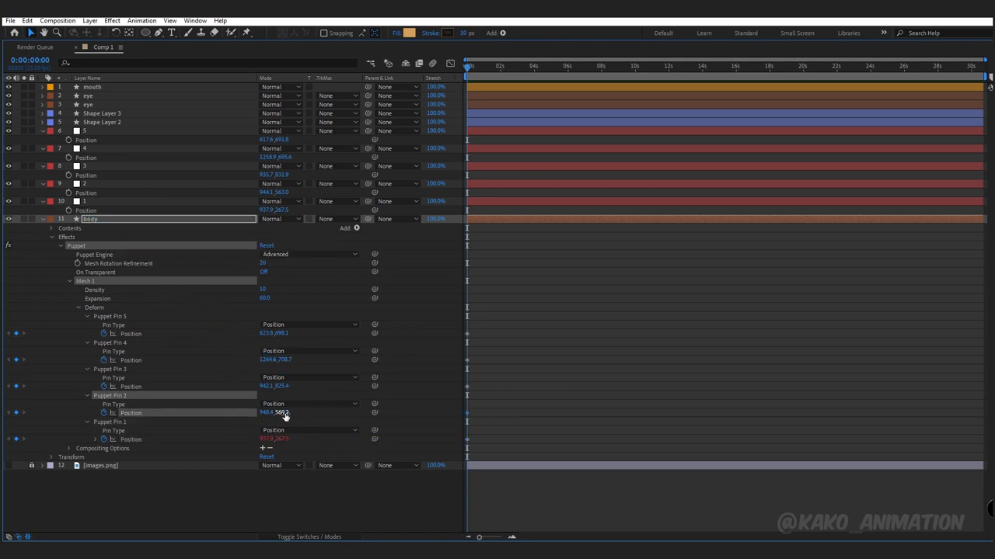
drag(373, 413, 85, 192)
click(130, 387)
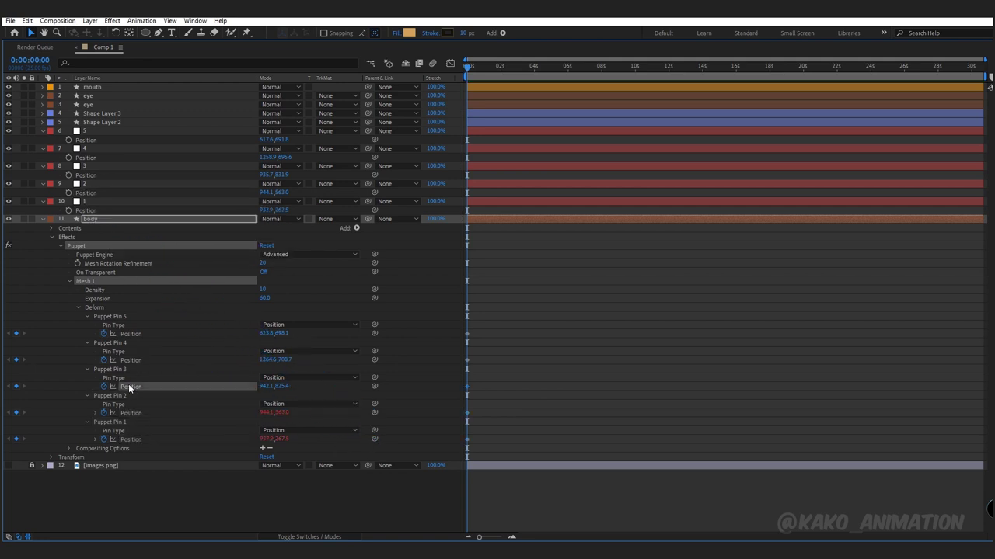
drag(373, 386, 85, 175)
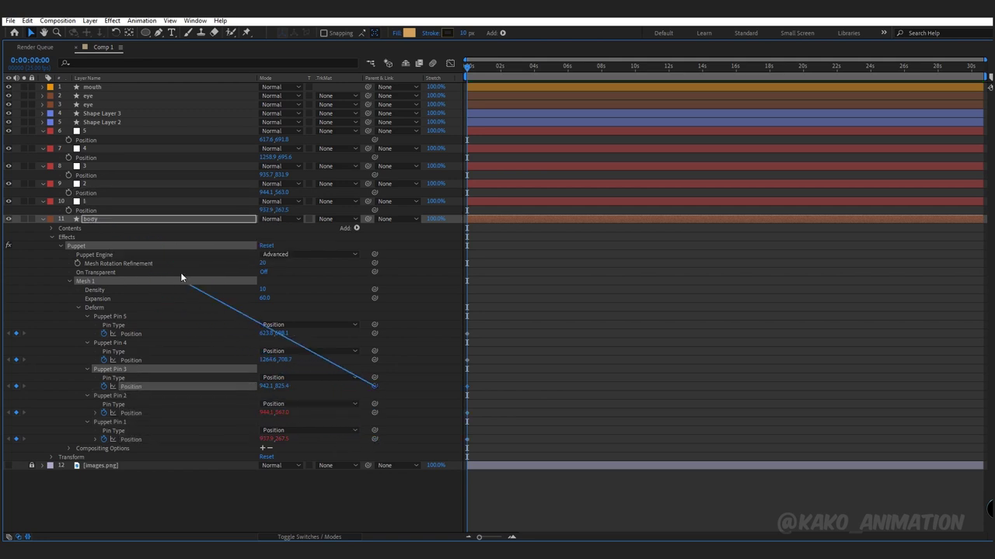
click(132, 361)
drag(374, 360, 92, 161)
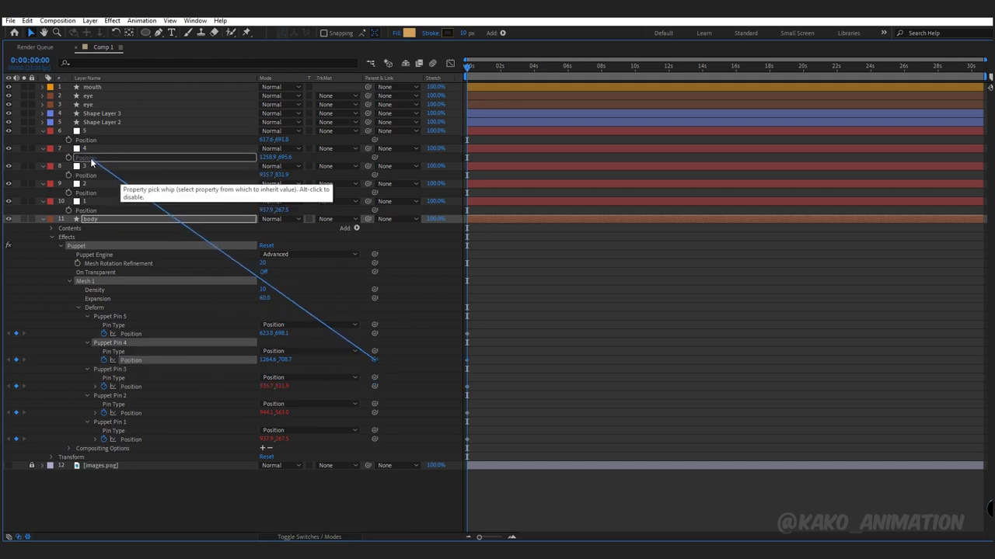
click(130, 333)
drag(374, 337, 85, 140)
key(grave)
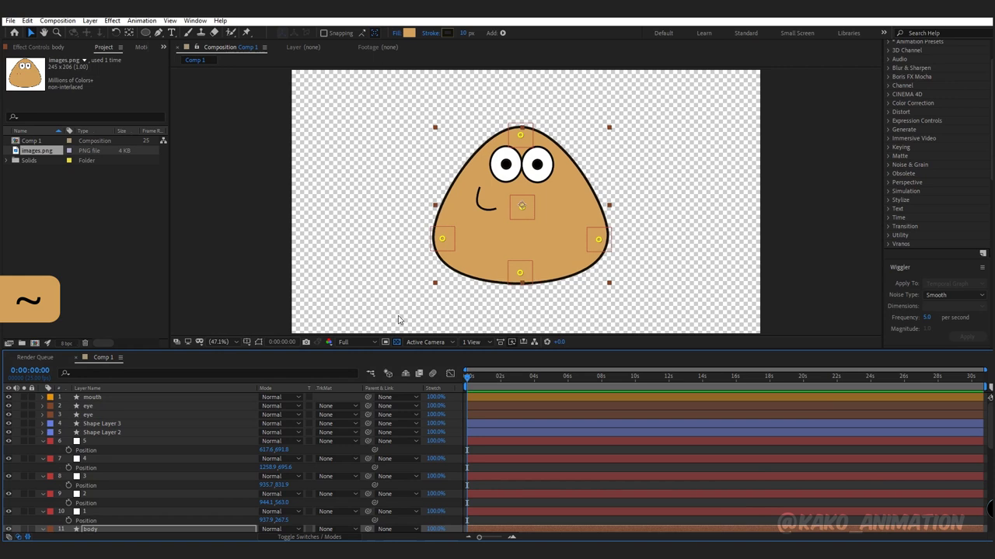
Step: Test the rig by pulling the head top and bulging the left side
click(94, 512)
mouse_move(521, 136)
mouse_down()
mouse_move(533, 133)
mouse_move(521, 141)
mouse_up()
drag(443, 242, 441, 240)
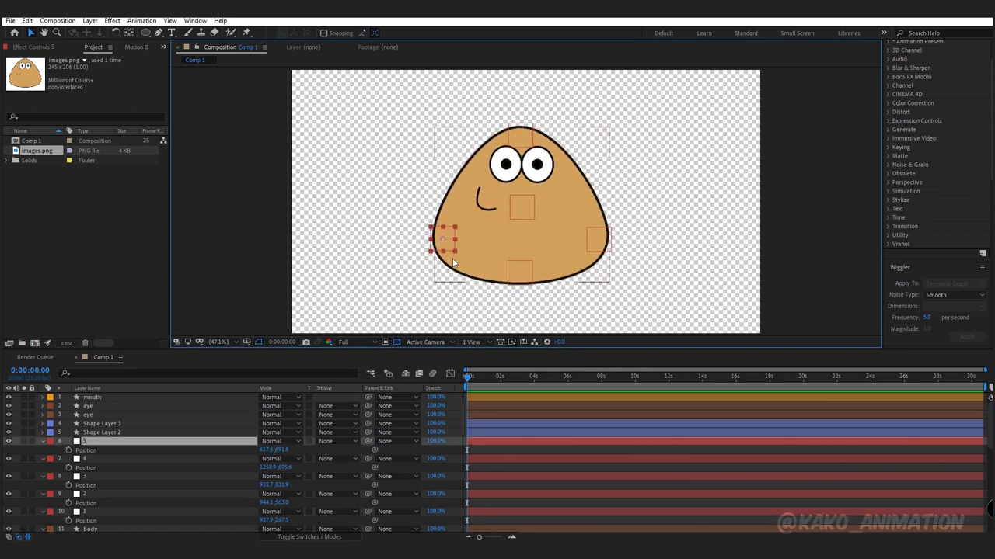
Step: Parent the mouth, eye and shape layers to null 1, then pull the head top to verify
click(118, 432)
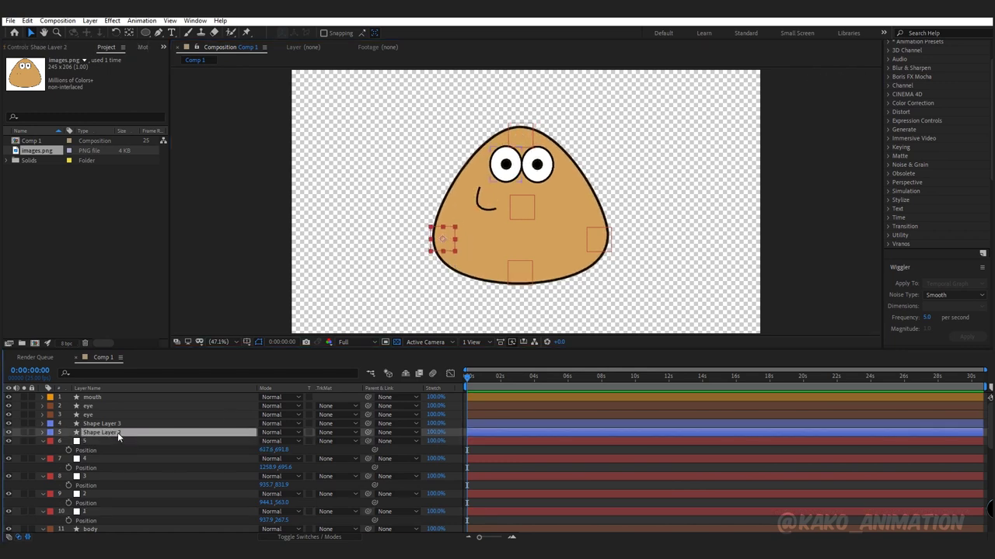
shift+click(107, 398)
drag(370, 432, 84, 513)
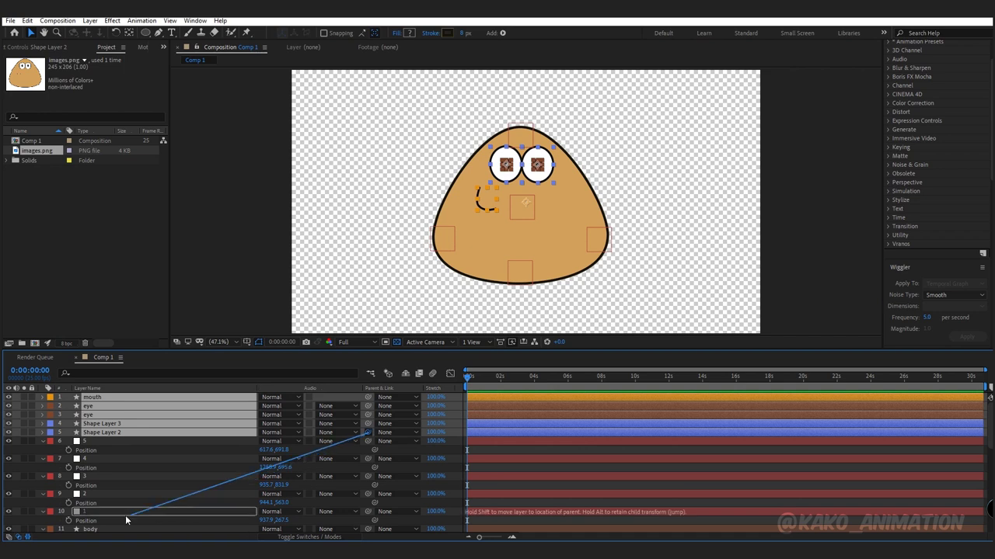
click(84, 513)
mouse_move(521, 131)
mouse_down()
mouse_move(502, 146)
mouse_move(516, 145)
mouse_up()
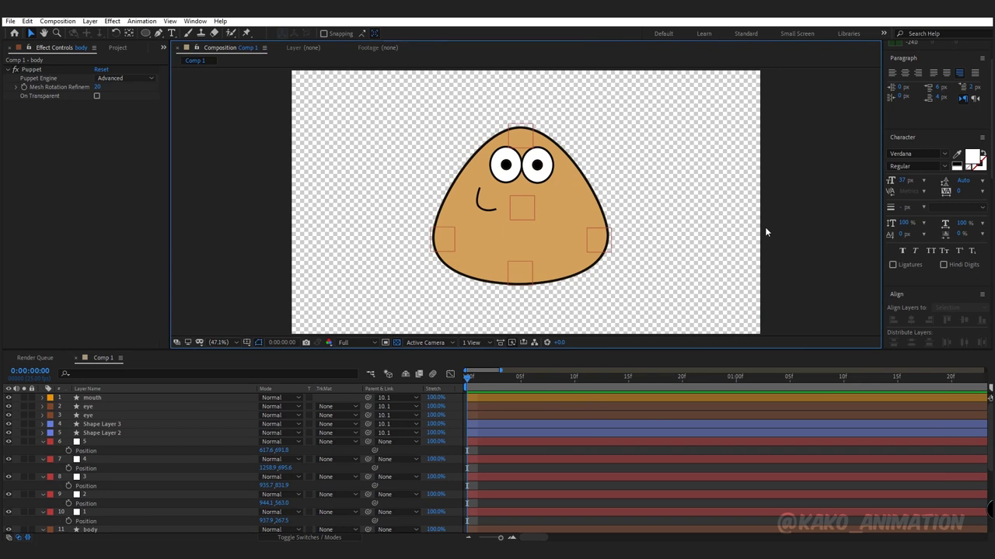
Step: Open Window > Joysticks_n_Sliders.jsxbin, dock the panel, and show its Sliders tab
click(194, 21)
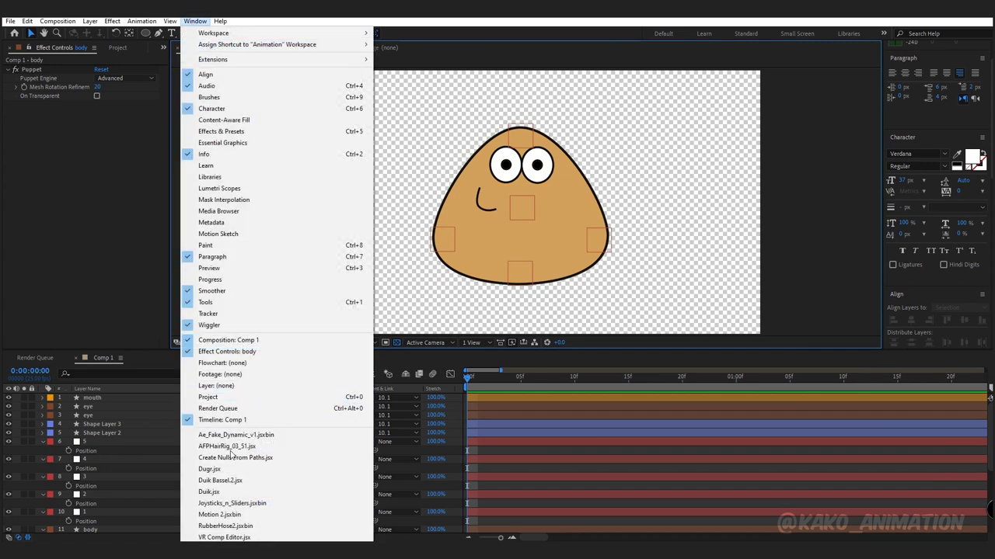
click(221, 505)
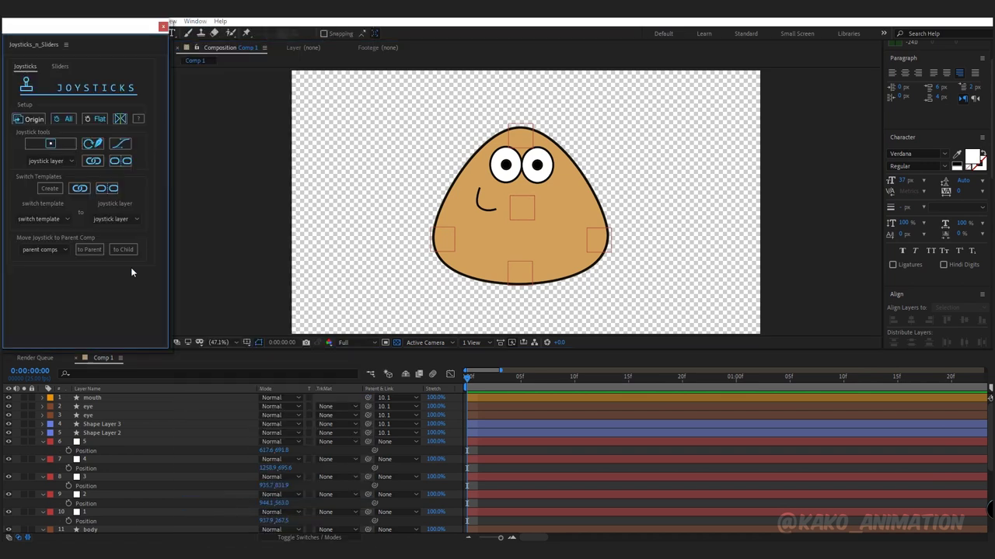
drag(25, 49, 34, 52)
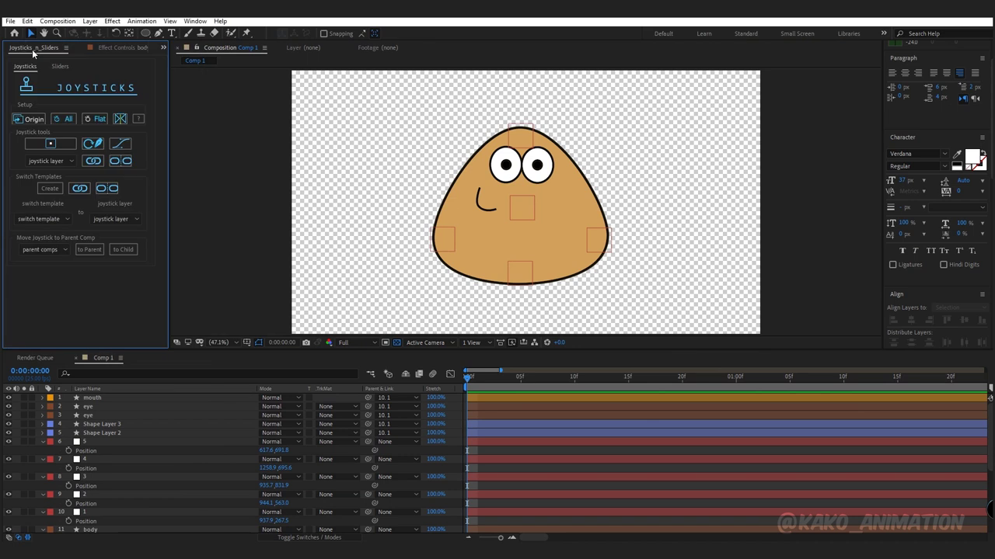
click(59, 66)
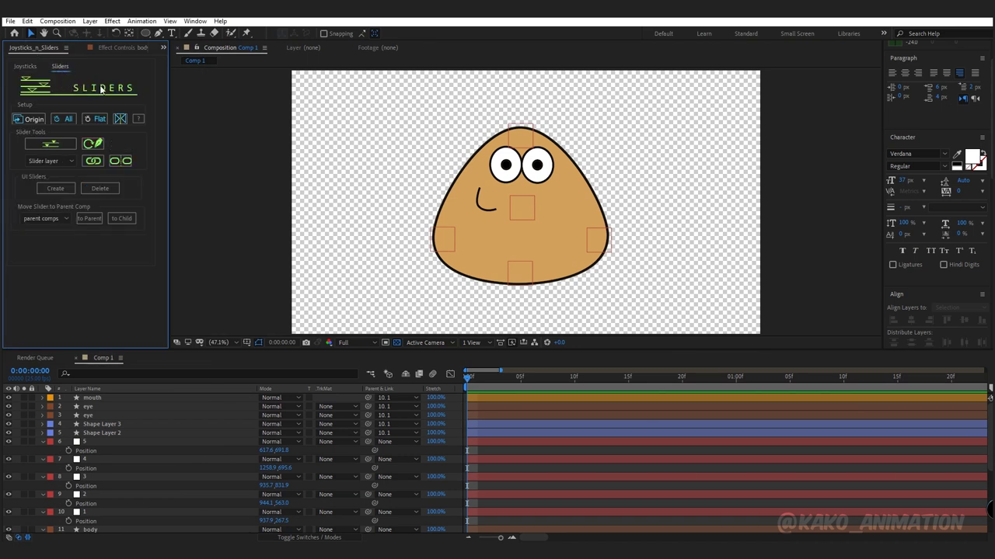
Step: Keyframe both eye layers' Scale, then set it to 150% one frame later
click(88, 406)
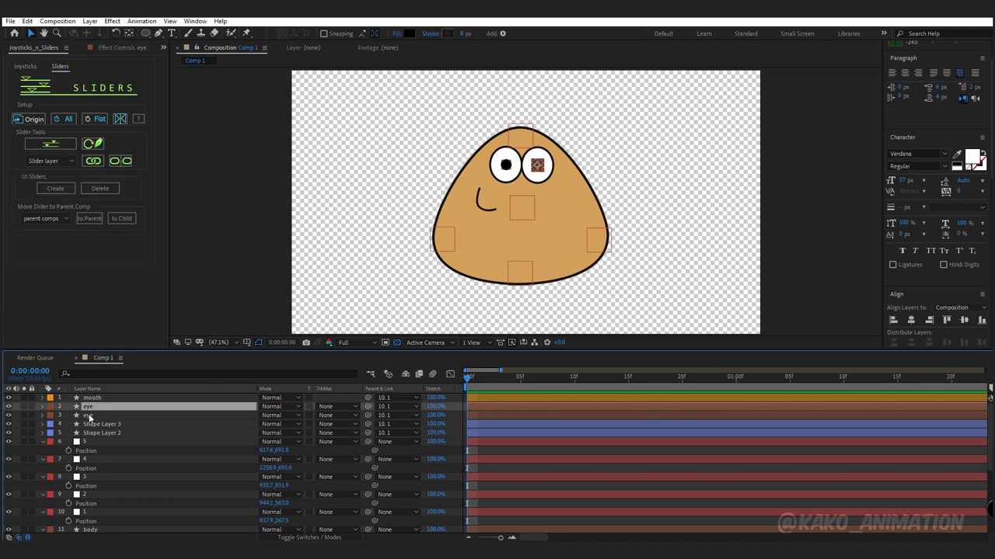
shift+click(88, 415)
key(s)
click(70, 416)
click(68, 433)
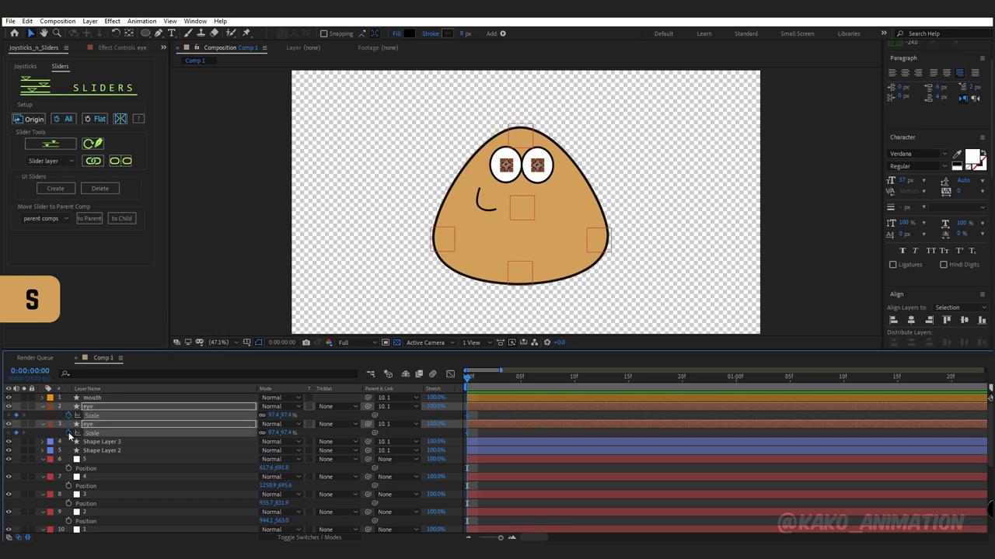
key(Page_Down)
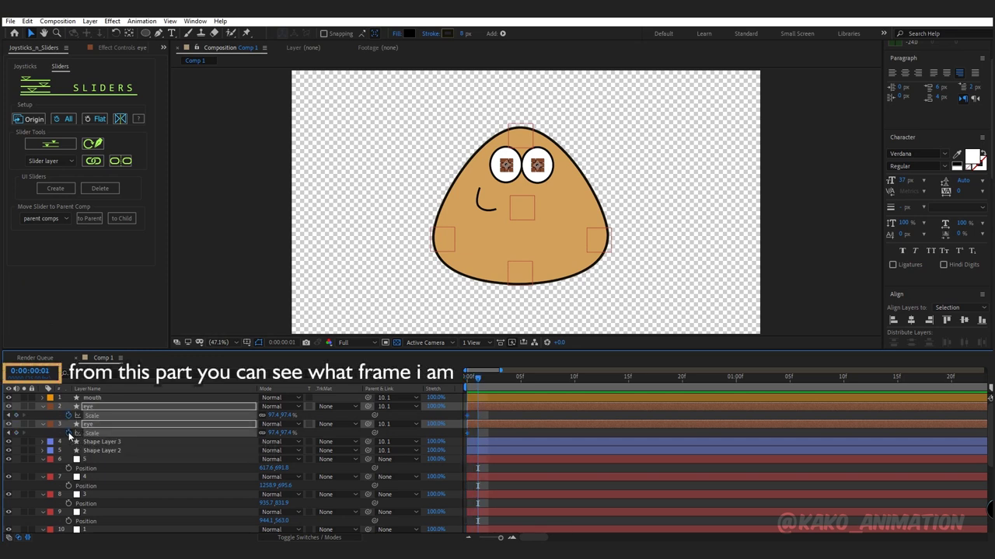
click(271, 415)
text(150)
key(Return)
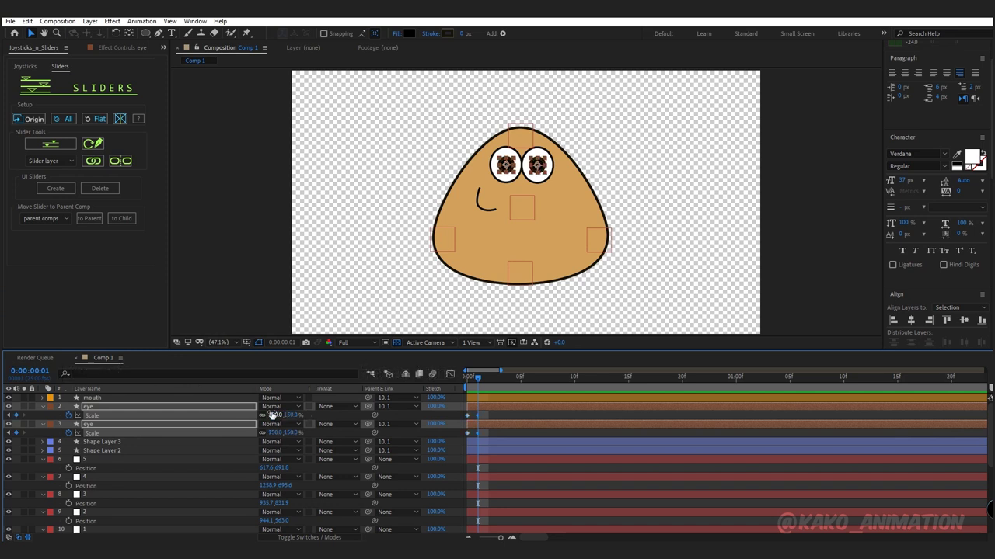
Step: Draw a small white ellipse on the left pupil as a highlight
scroll(581, 214, up, 3)
drag(581, 213, 543, 261)
key(v)
click(144, 33)
drag(467, 156, 483, 171)
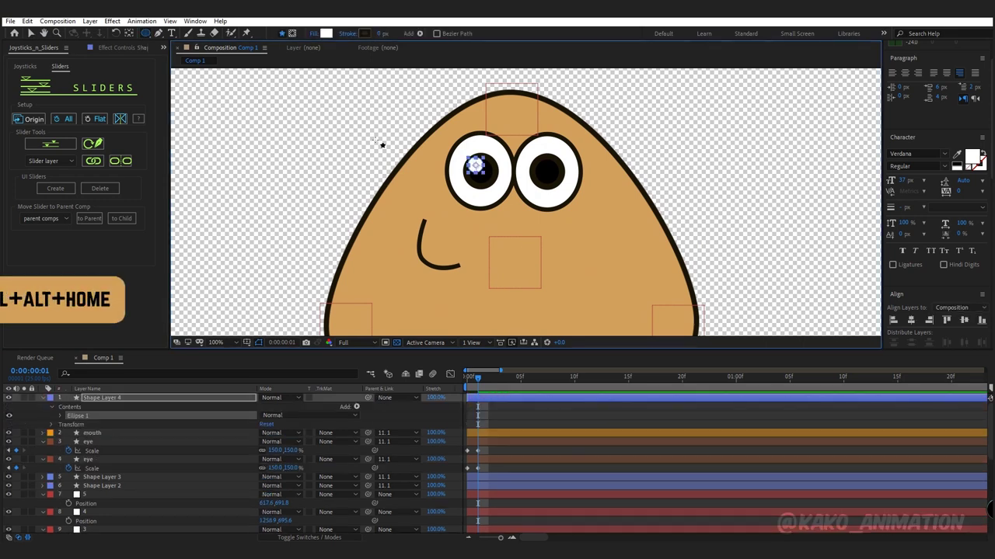
Step: Centre the highlight's anchor point, duplicate it, and scale the copy to 50%
key(v)
key(ctrl+alt+Home)
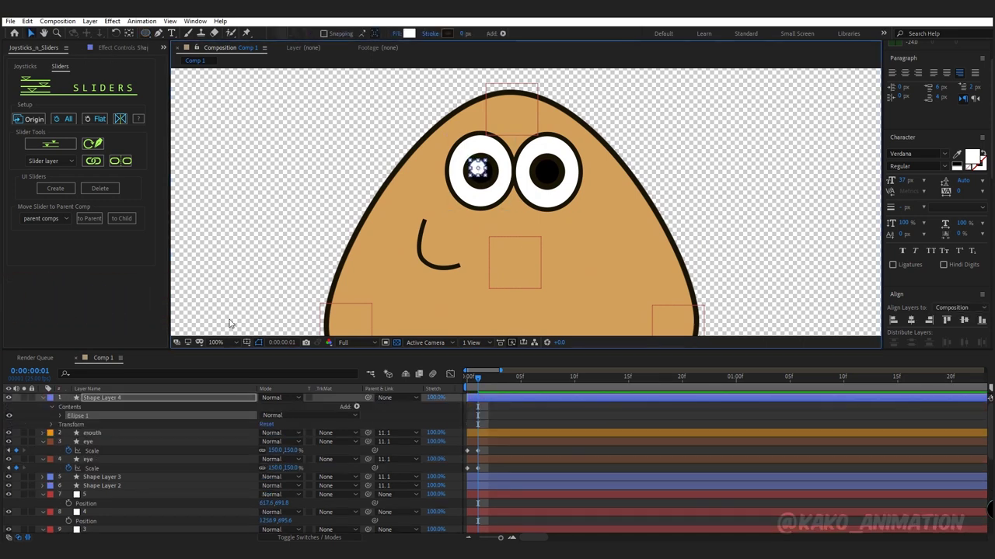
click(120, 398)
key(ctrl+d)
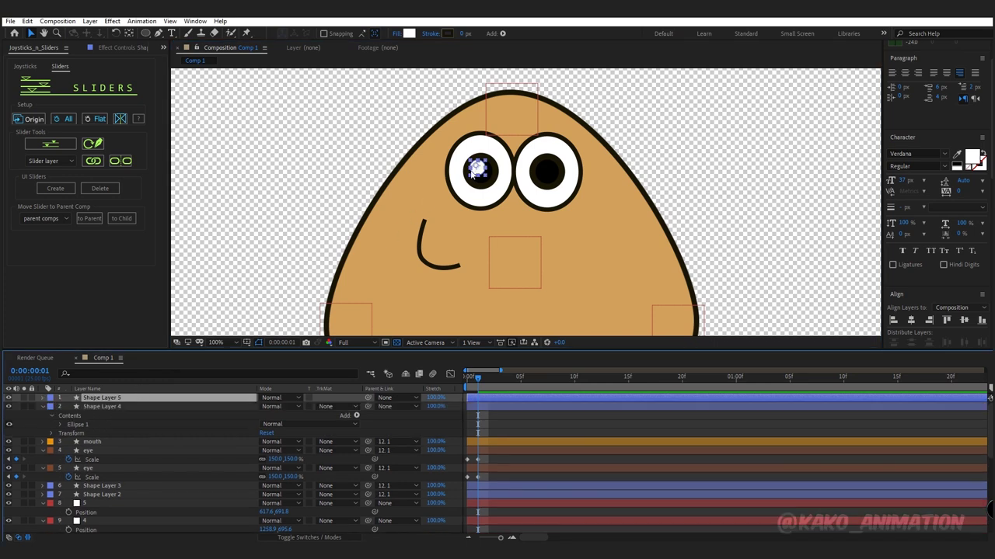
key(Return)
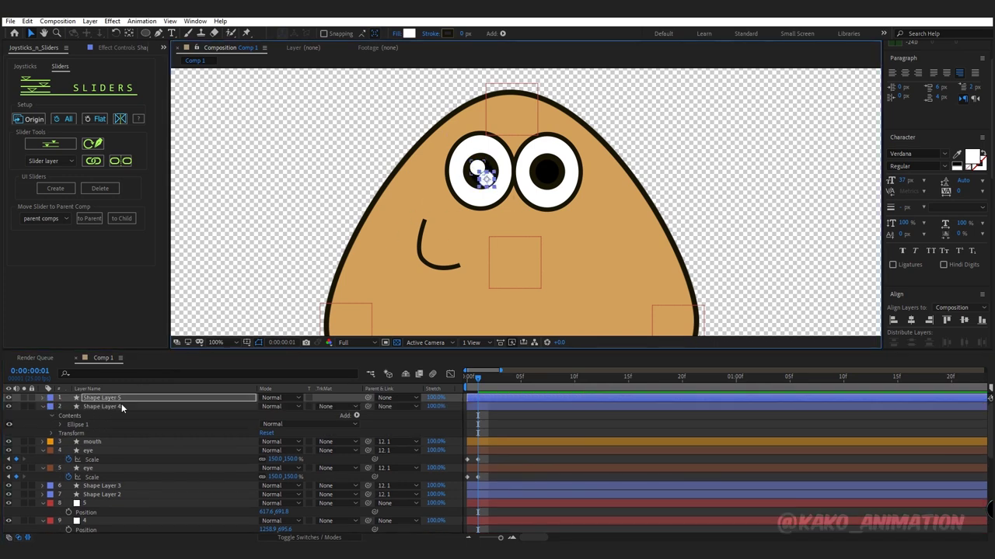
text(s)
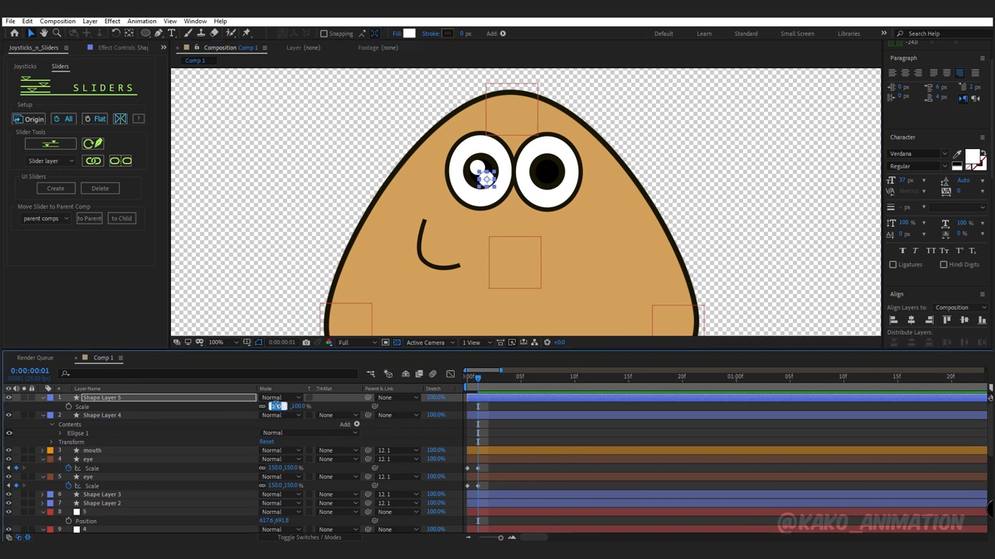
text(50)
key(Return)
key(period)
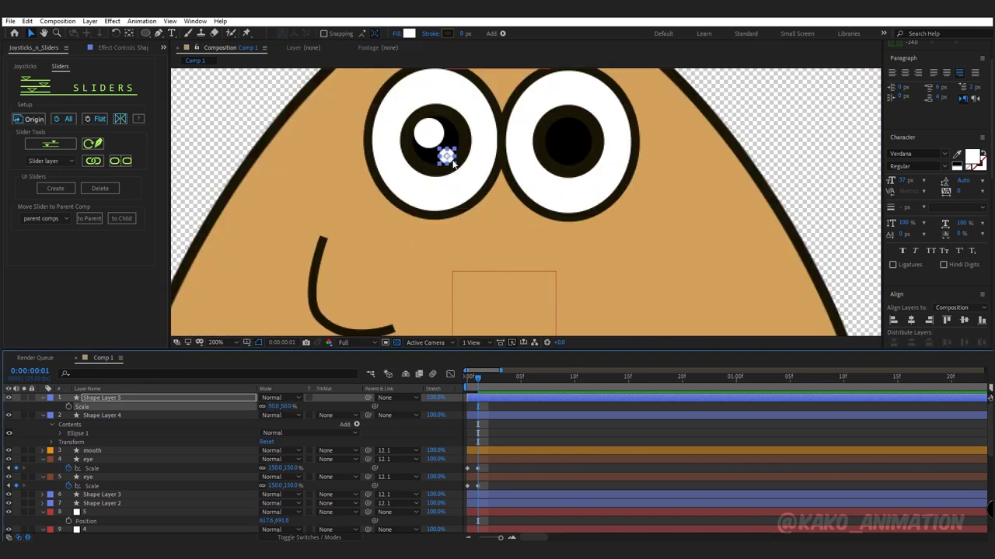
Step: Keyframe both highlight layers' Scale at 0% on frame 0
click(754, 218)
key(comma)
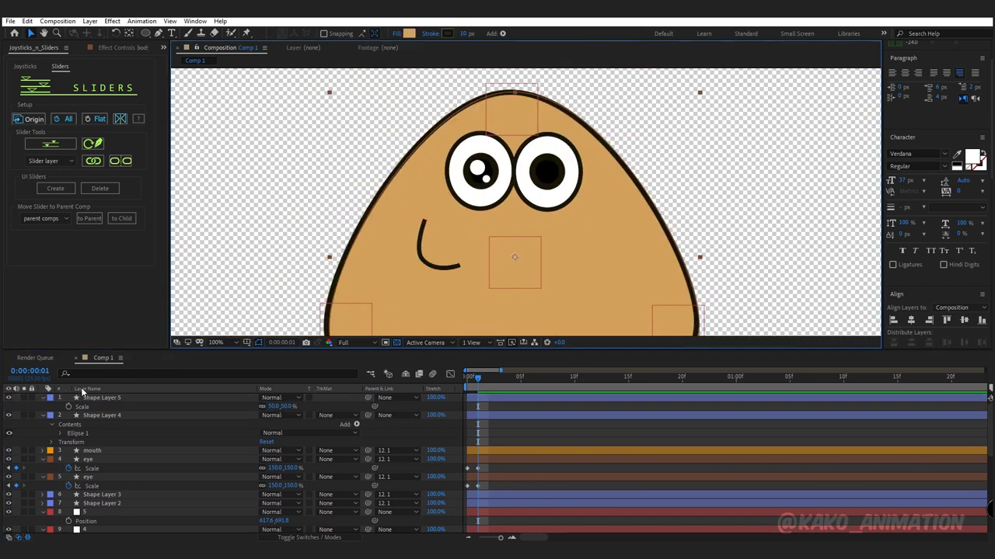
click(97, 398)
shift+click(109, 415)
key(u)
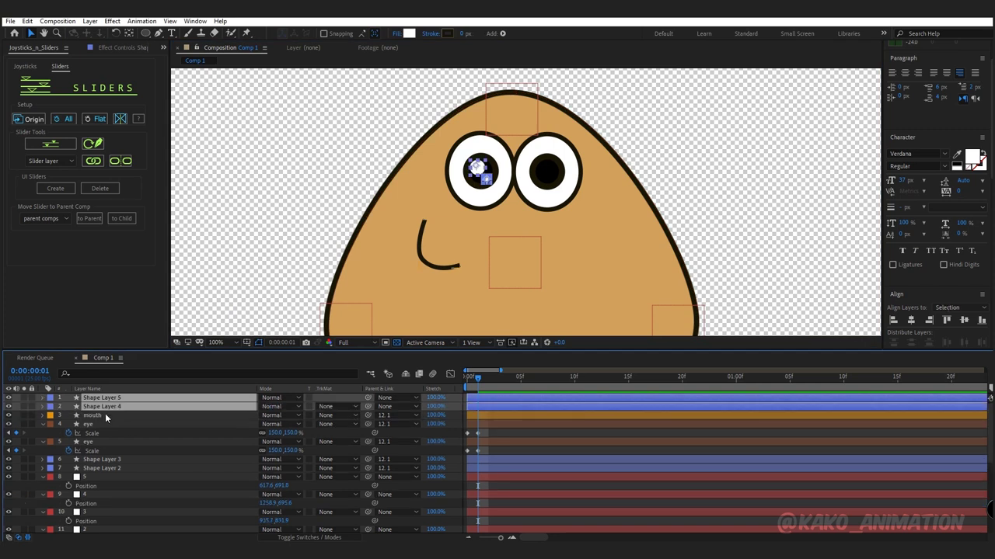
key(s)
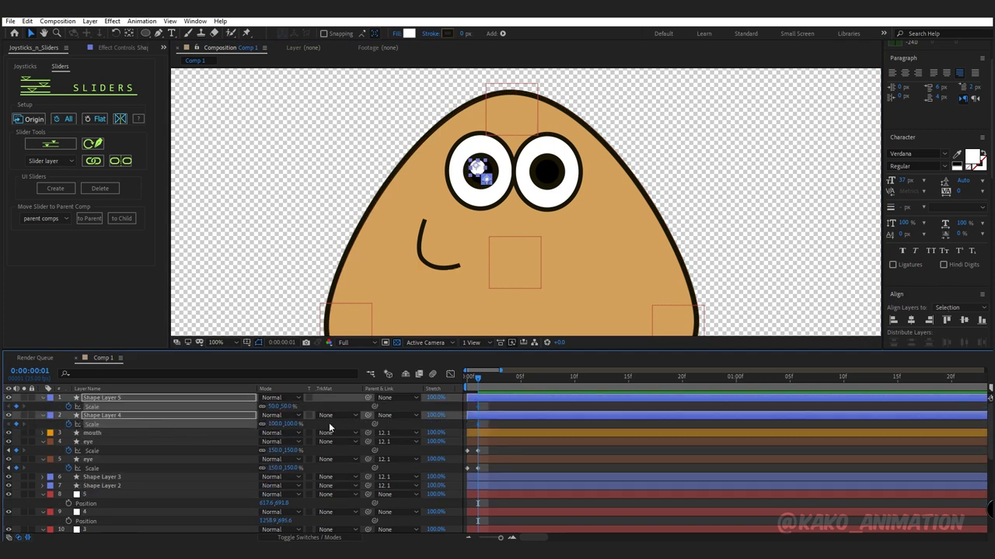
drag(482, 379, 454, 378)
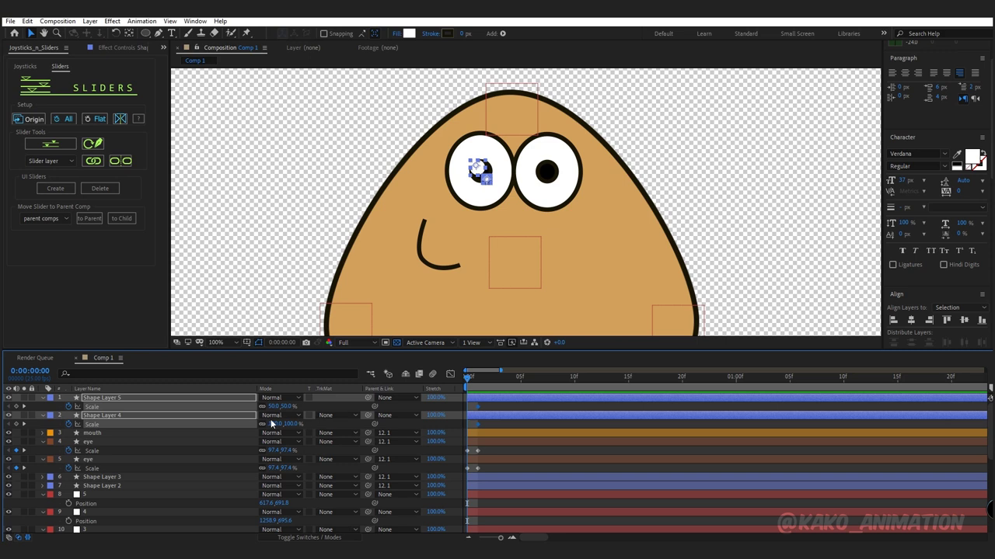
key(Return)
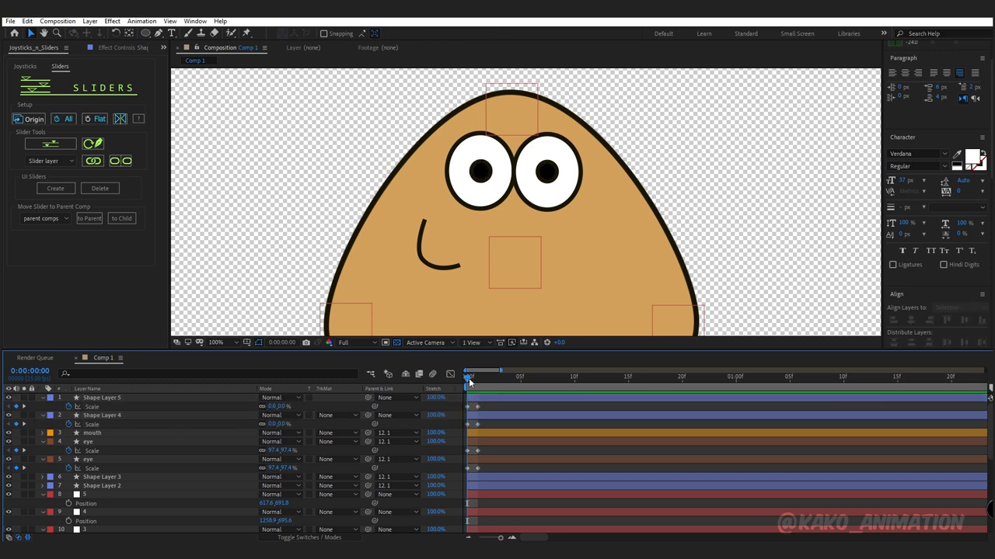
click(479, 377)
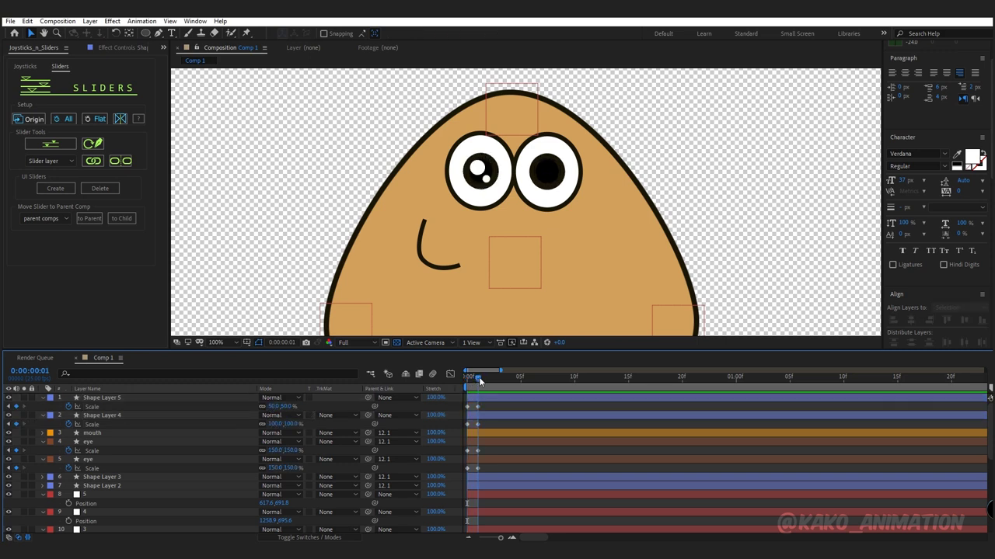
Step: Duplicate the two highlights and move the copies onto the right pupil
click(109, 415)
ctrl+click(111, 399)
key(ctrl+d)
drag(478, 168, 536, 166)
click(684, 175)
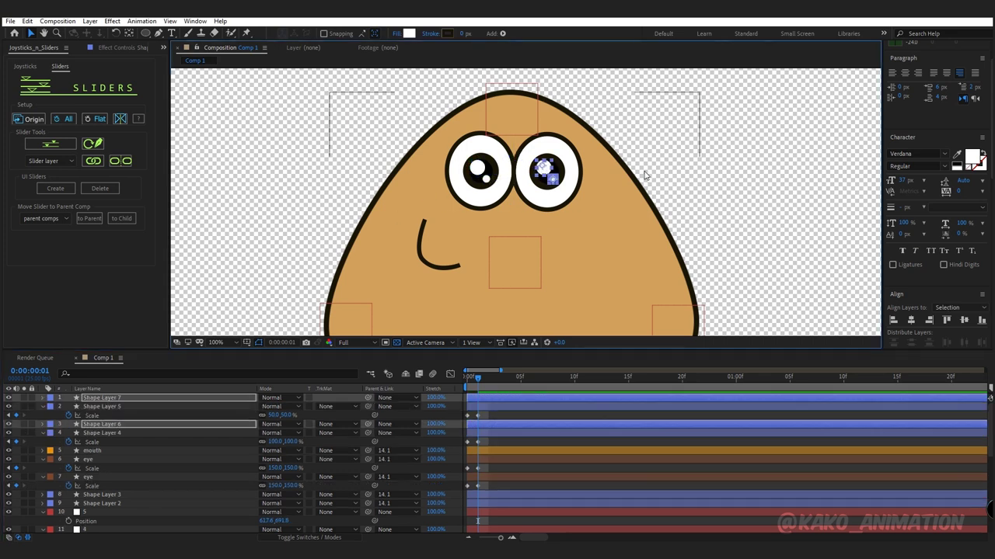
Step: Select all highlight and eye layers with their keyframed properties shown
click(101, 398)
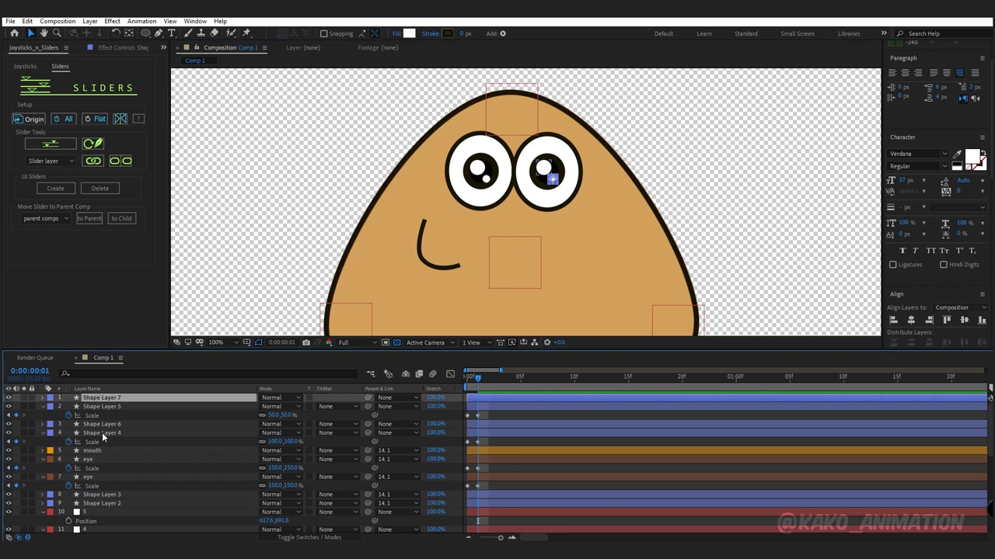
shift+click(101, 433)
key(u)
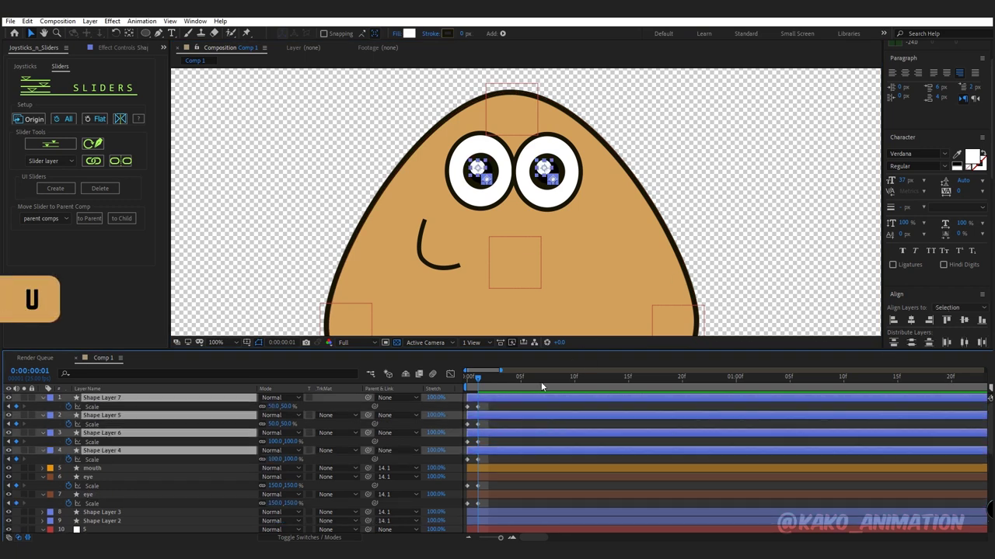
drag(541, 387, 476, 494)
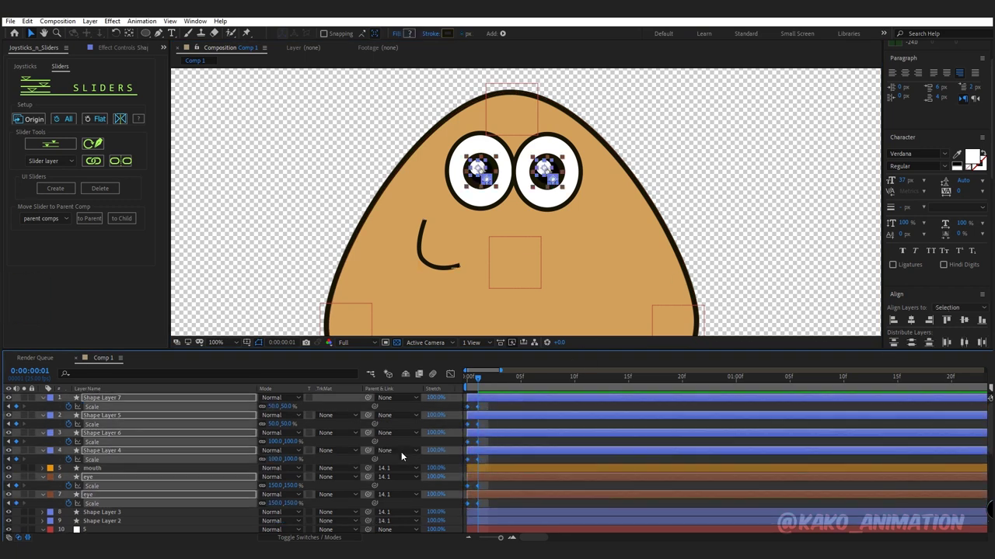
Step: Create a slider named twinkle that controls the selected keyframes
click(45, 146)
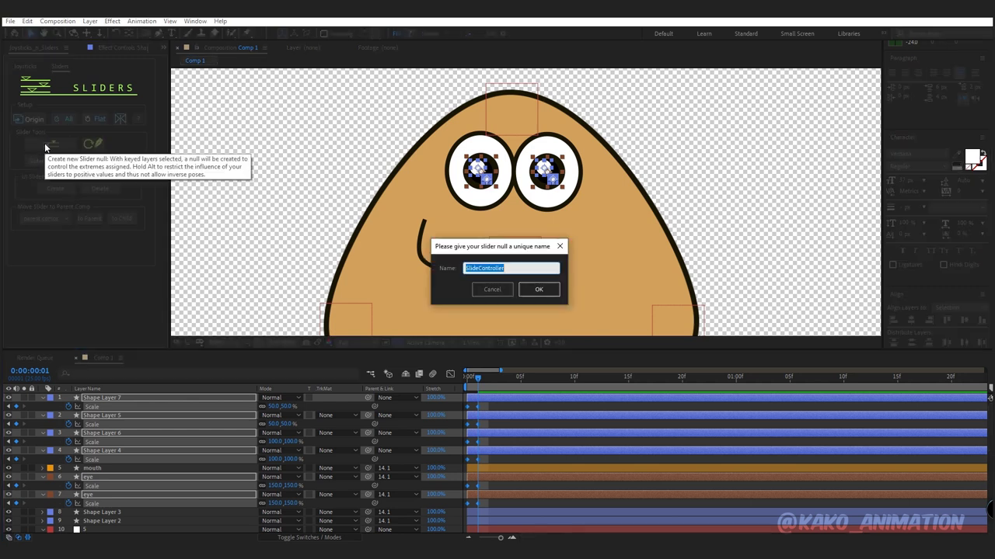
text(twinkle)
click(538, 288)
key(comma)
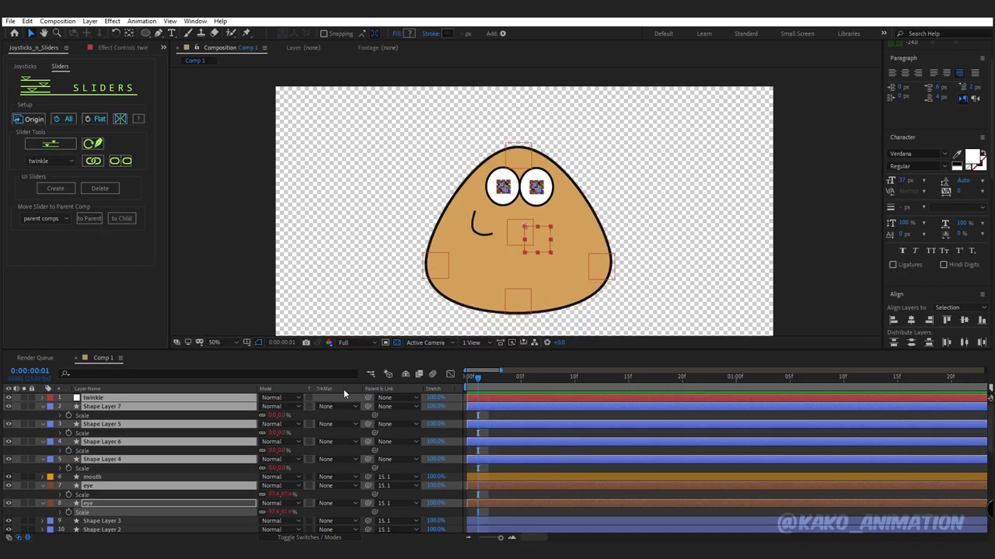
key(F2)
click(93, 398)
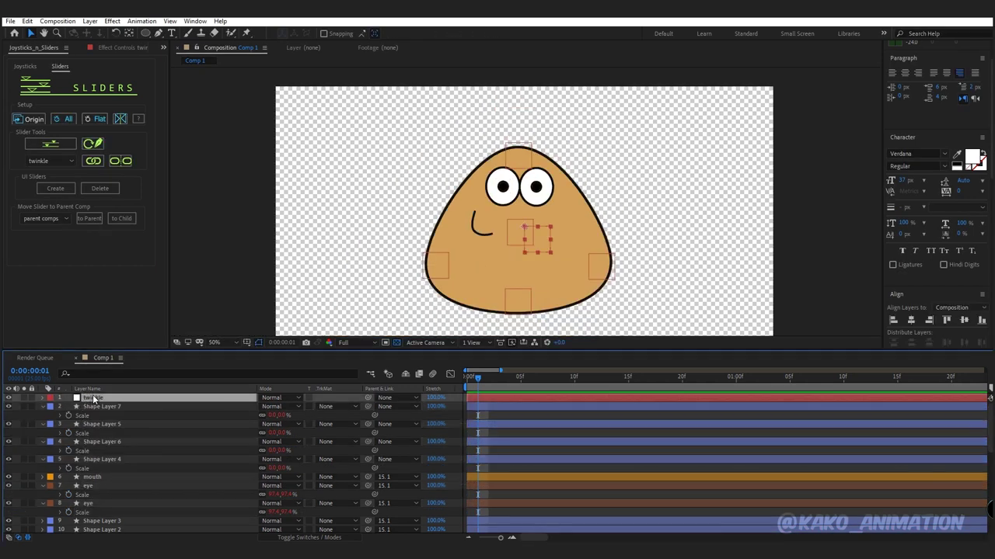
Step: Add a visible on-screen slider labelled twinkle and test its handle
click(55, 190)
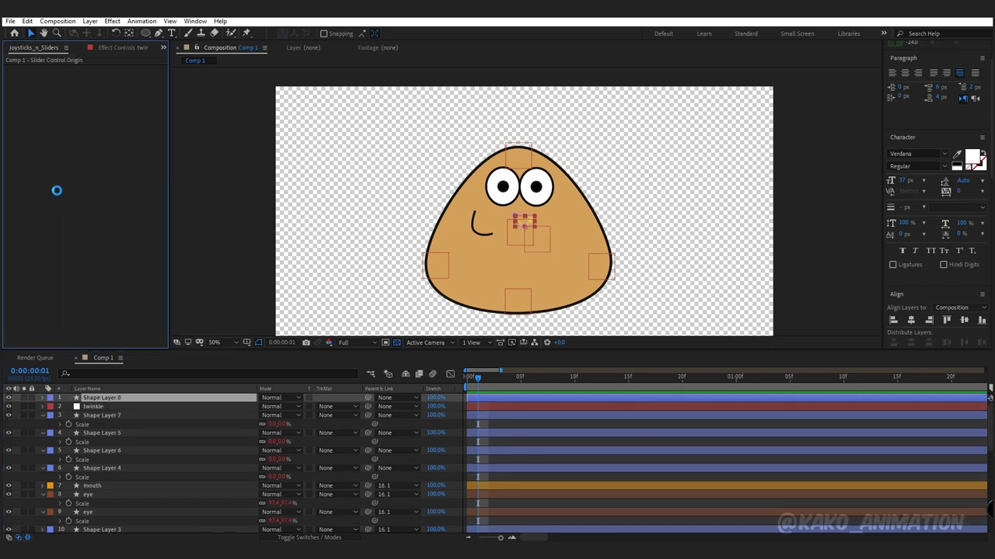
click(396, 342)
double_click(319, 238)
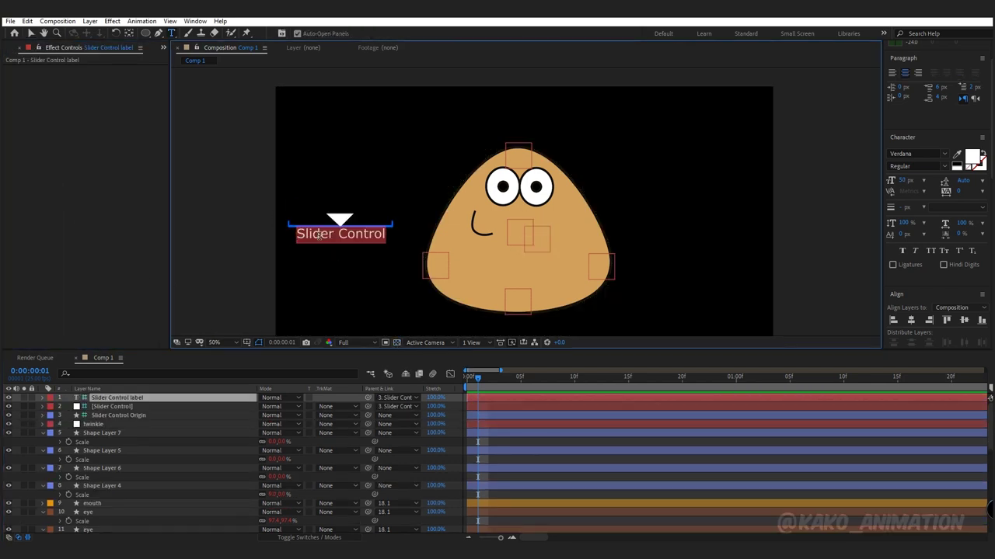
text(twinkle)
click(393, 446)
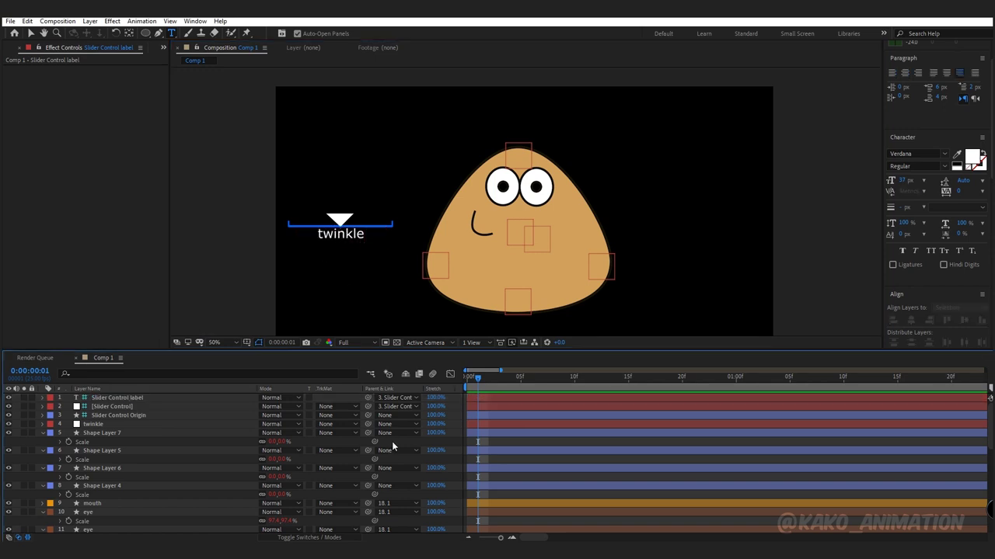
key(v)
drag(340, 220, 277, 232)
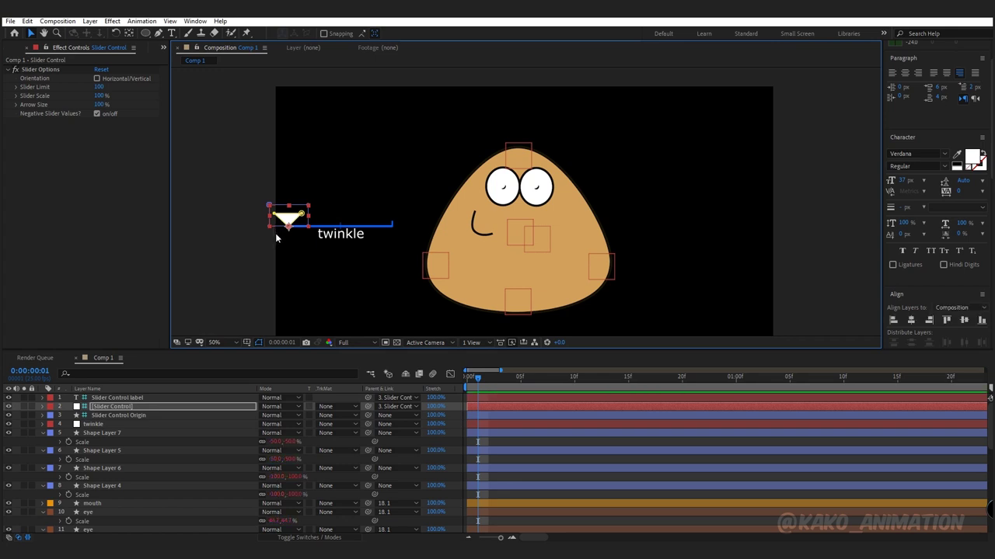
Step: Uncheck Negative Slider Values? and retest the twinkle slider's range
click(164, 47)
click(195, 70)
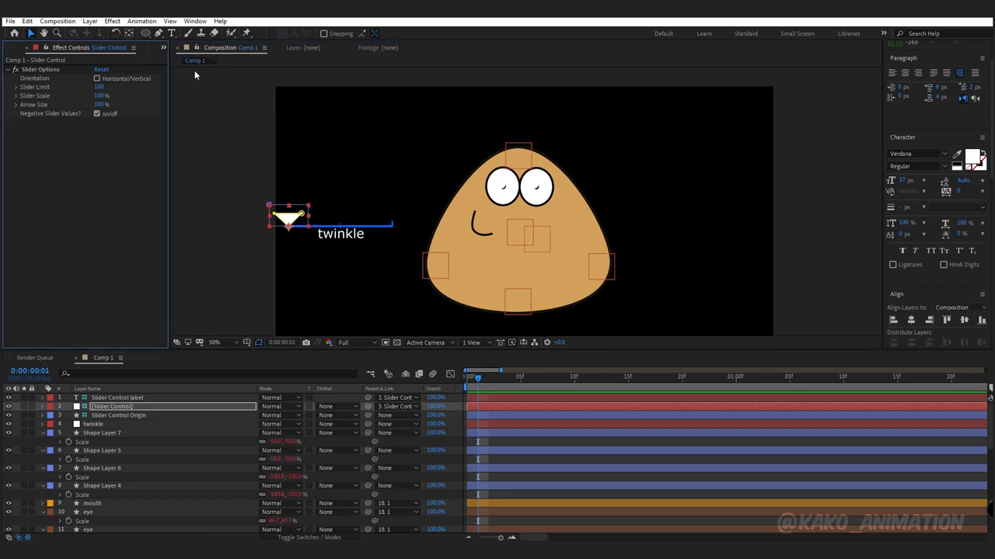
click(97, 114)
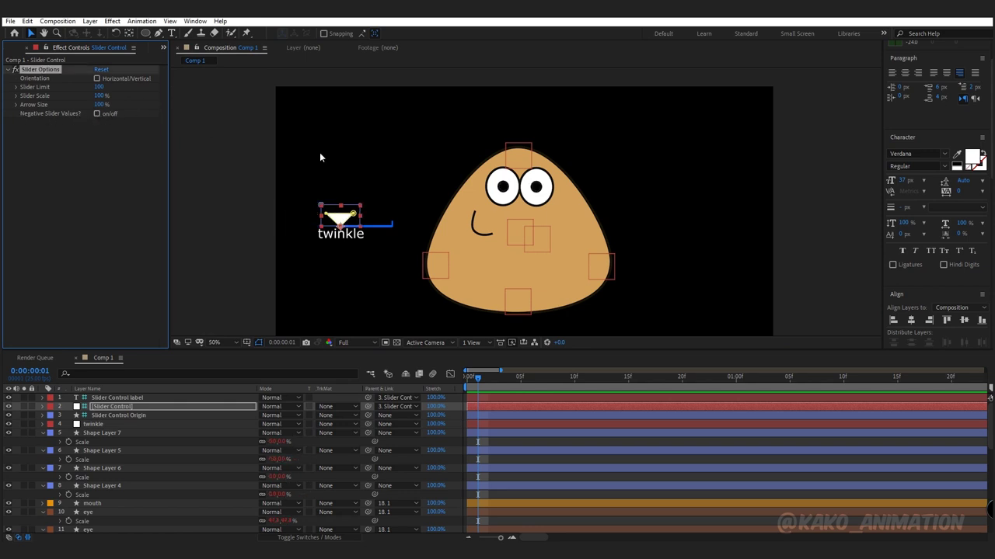
drag(340, 216, 365, 232)
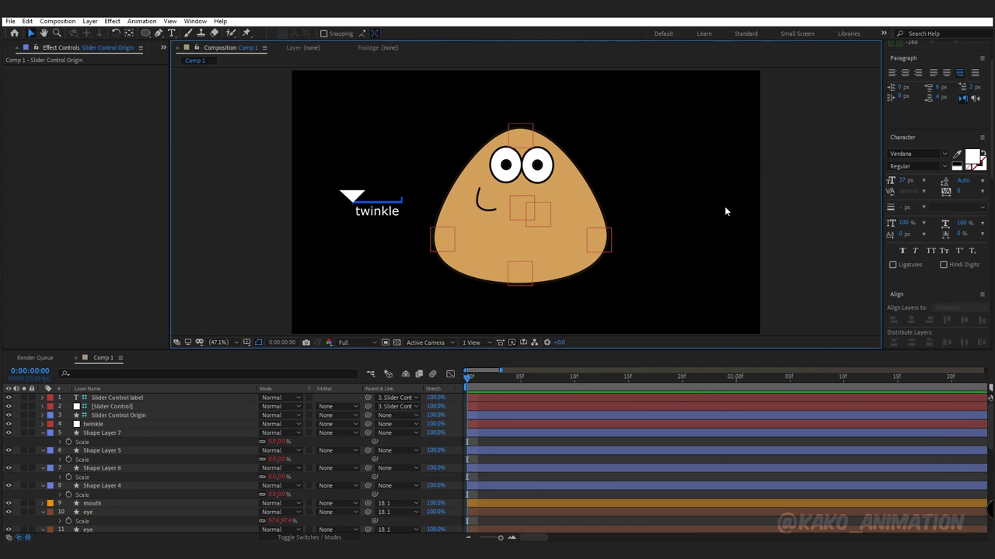
Step: Add a null object between the eyes and rename it 'eye rotation'
right_click(397, 440)
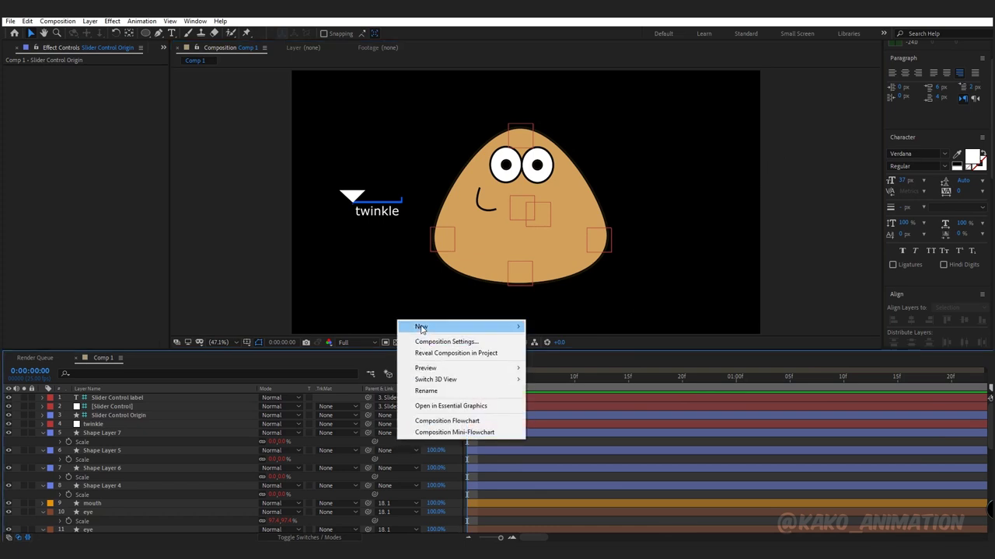
mouse_move(423, 327)
click(558, 386)
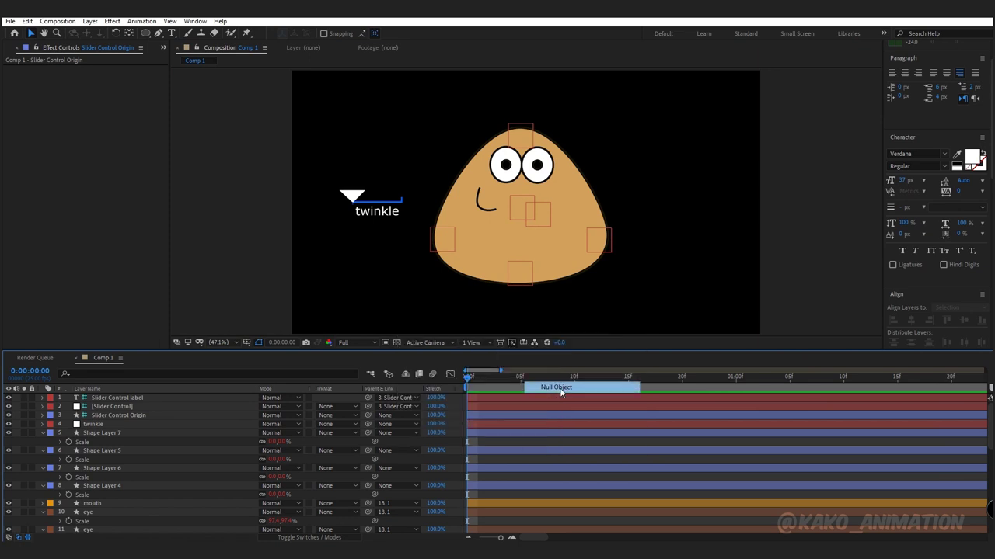
click(547, 225)
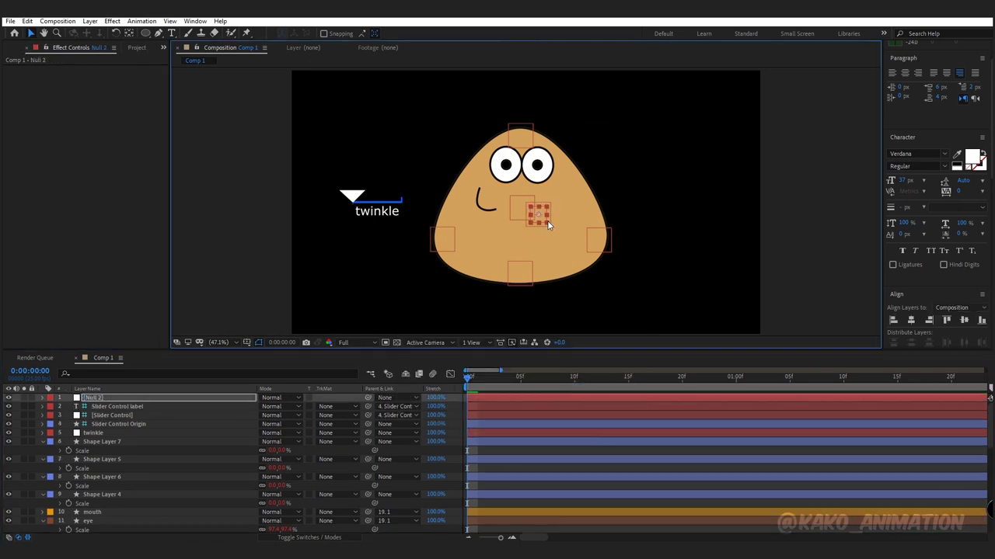
drag(547, 225, 523, 186)
right_click(118, 398)
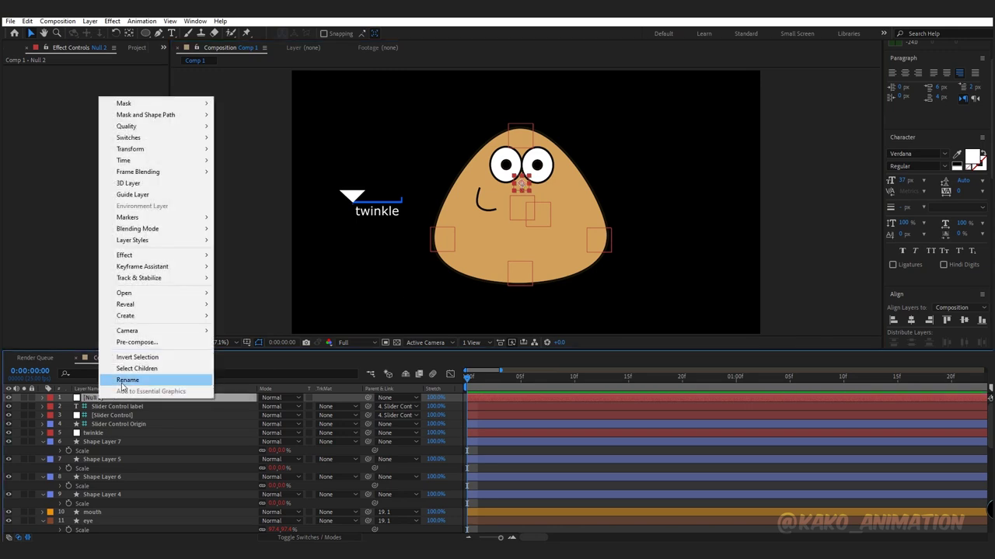
click(125, 384)
text(eye rotation)
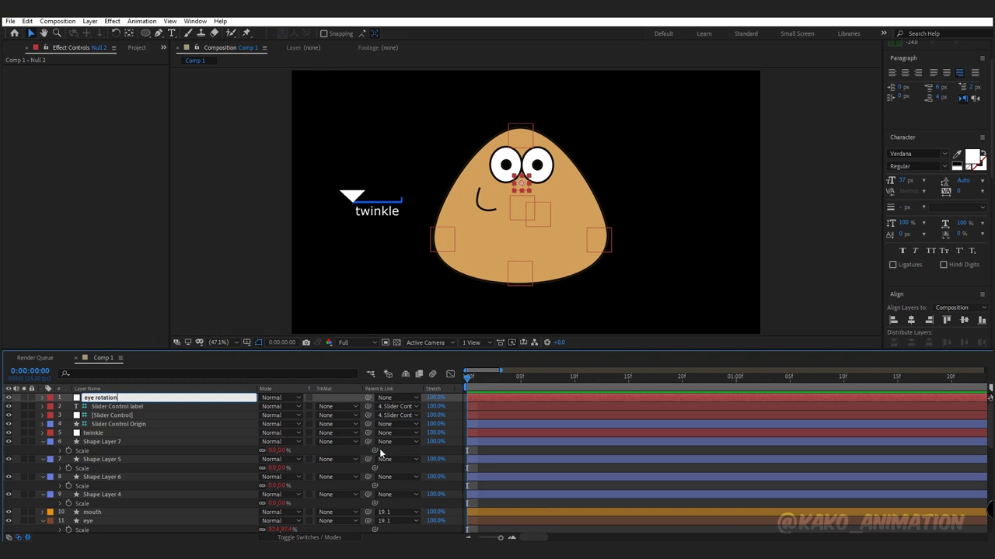
key(Return)
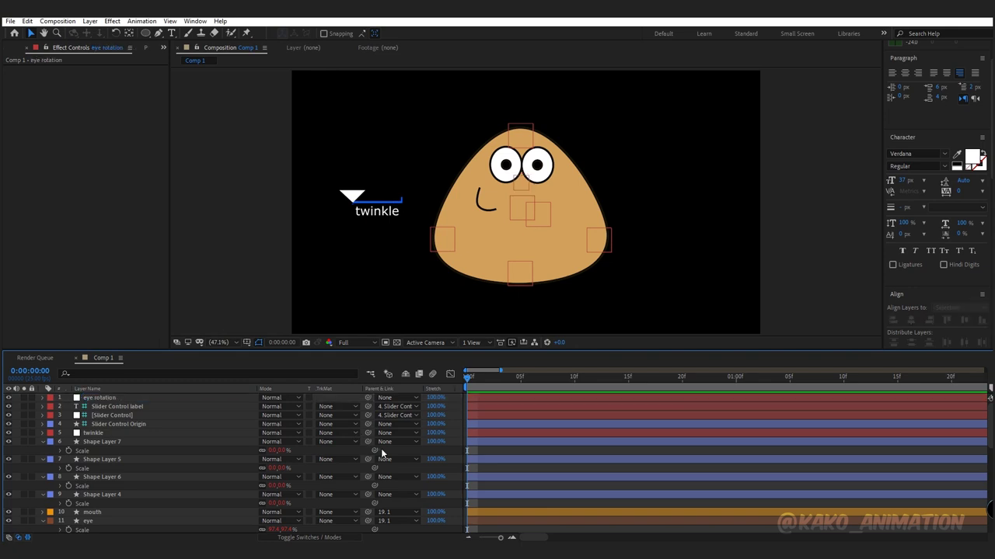
Step: Parent Shape Layers 4–7 and both eye layers to the eye rotation null
click(141, 442)
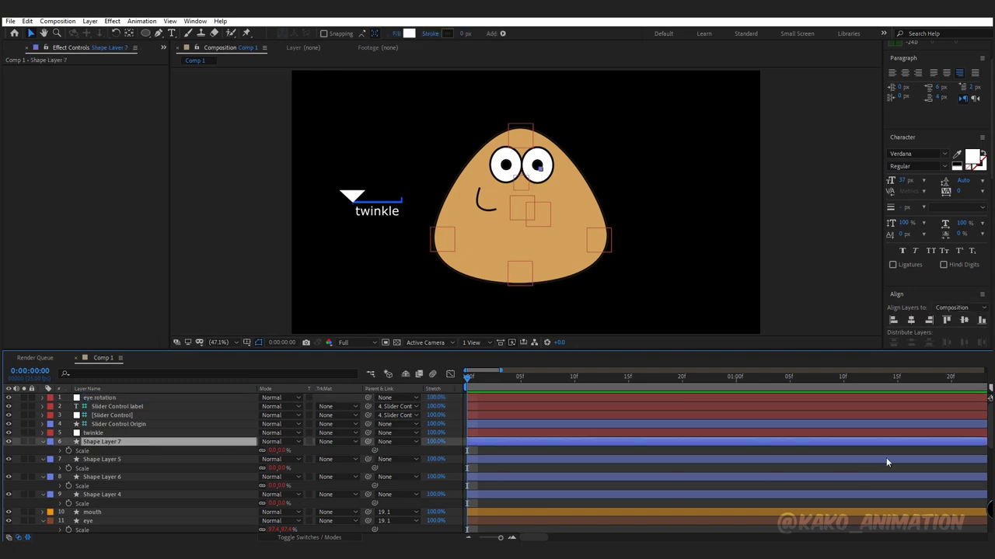
scroll(156, 458, down, 2)
shift+click(102, 458)
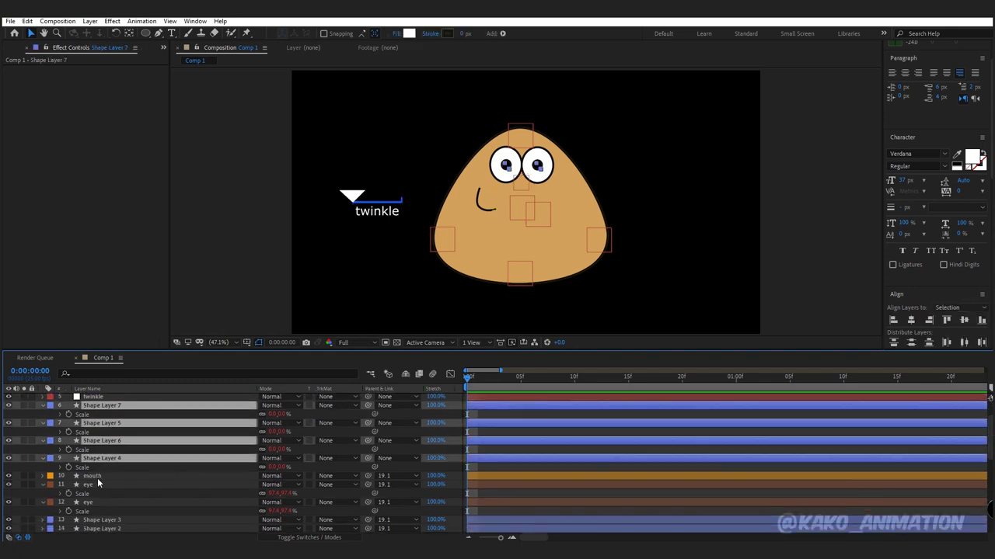
ctrl+click(98, 484)
ctrl+click(92, 502)
click(388, 407)
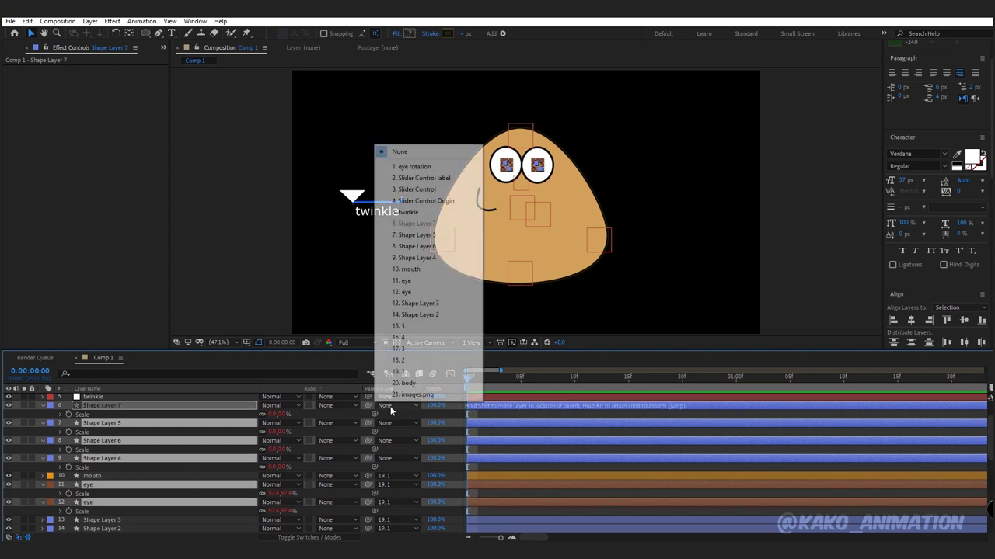
click(406, 167)
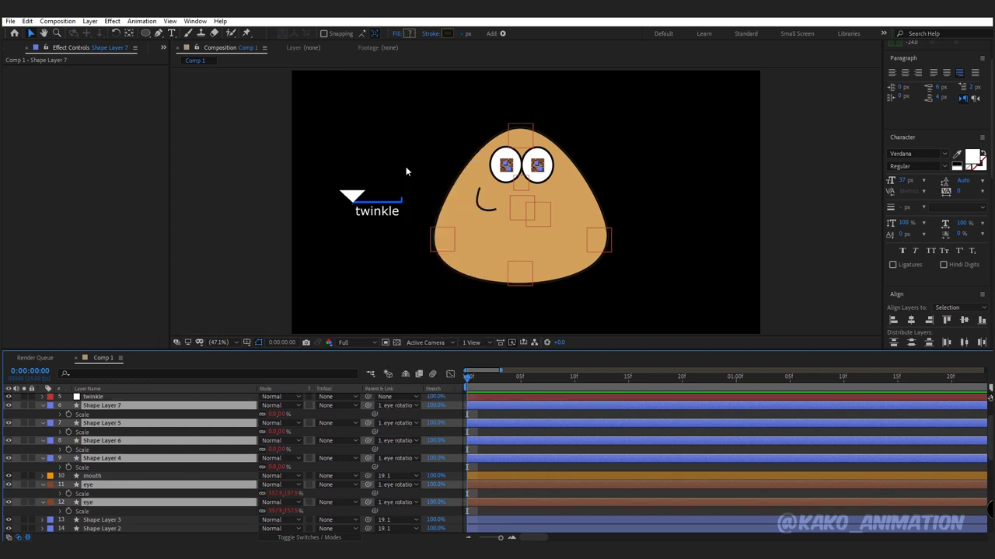
Step: Parent eye rotation to Shape Layer 3 and drag it to test the pupils swivelling
scroll(975, 450, up, 2)
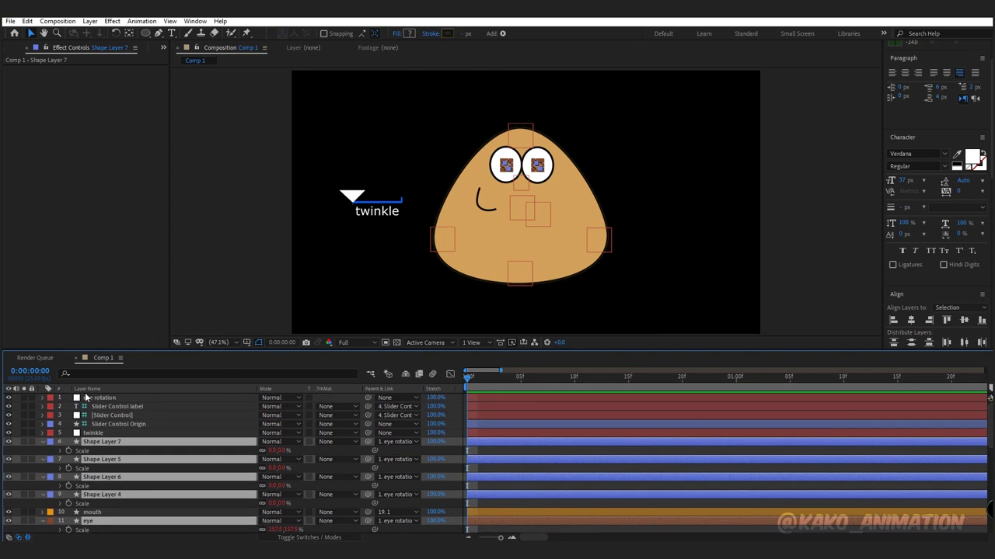
click(122, 398)
mouse_move(368, 397)
mouse_down()
mouse_move(157, 526)
mouse_move(89, 449)
mouse_up()
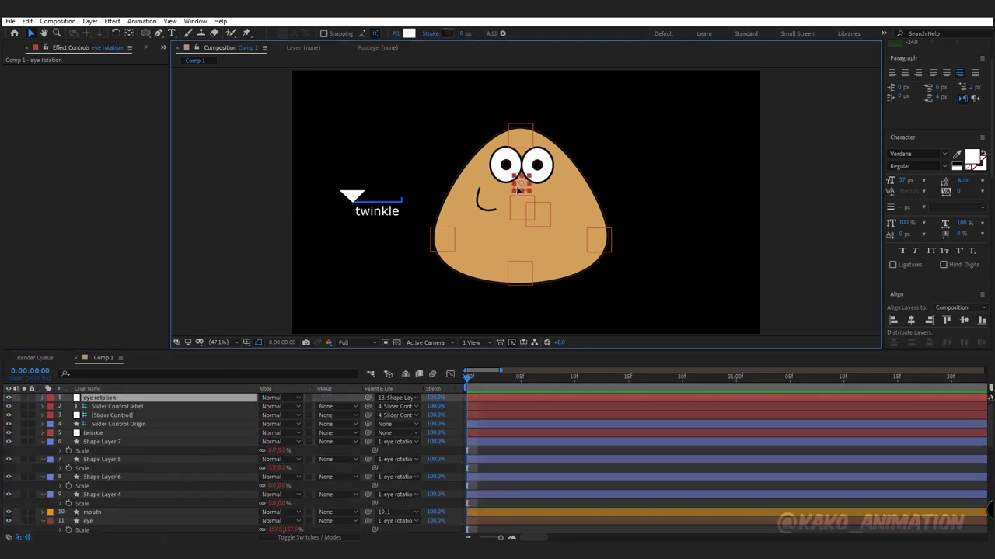
mouse_move(522, 188)
mouse_down()
mouse_move(509, 192)
mouse_move(522, 187)
mouse_move(268, 113)
mouse_up()
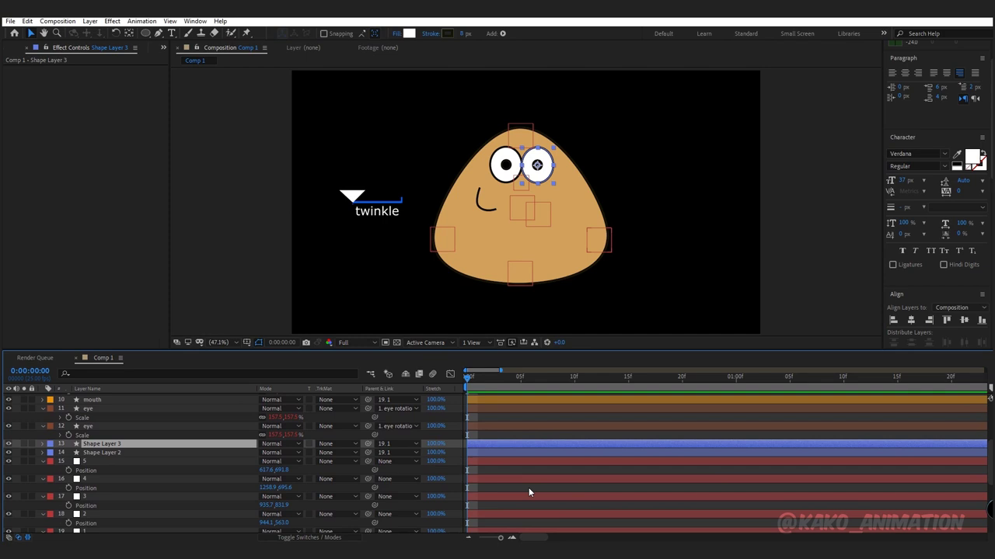
Step: Give the right-eye shape a teal label and rename it 'mask eye r'
click(51, 445)
click(78, 441)
right_click(101, 448)
click(156, 426)
text(ma)
text(r)
click(325, 440)
Step: Shrink mask eye r's Scale to about 96% and duplicate it twice
click(101, 448)
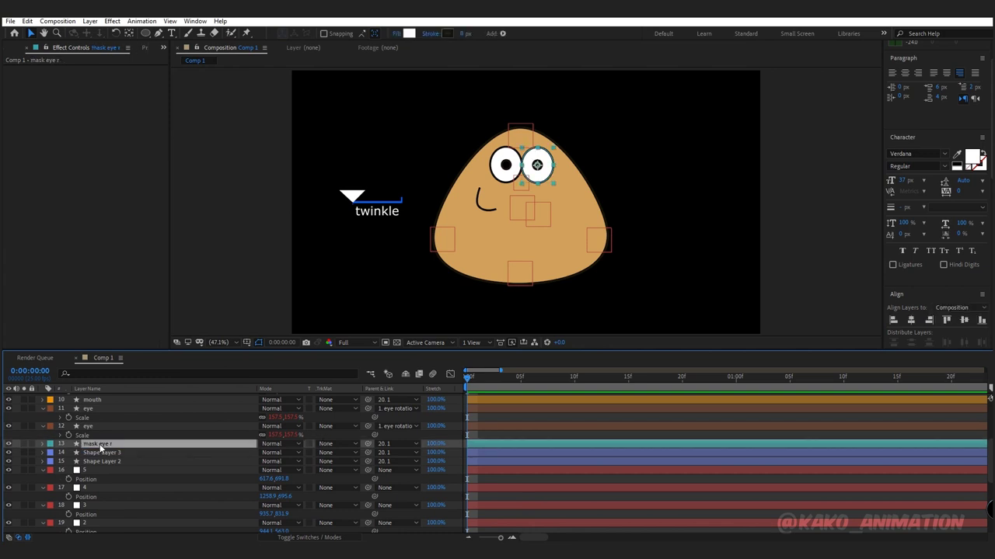
key(s)
click(272, 453)
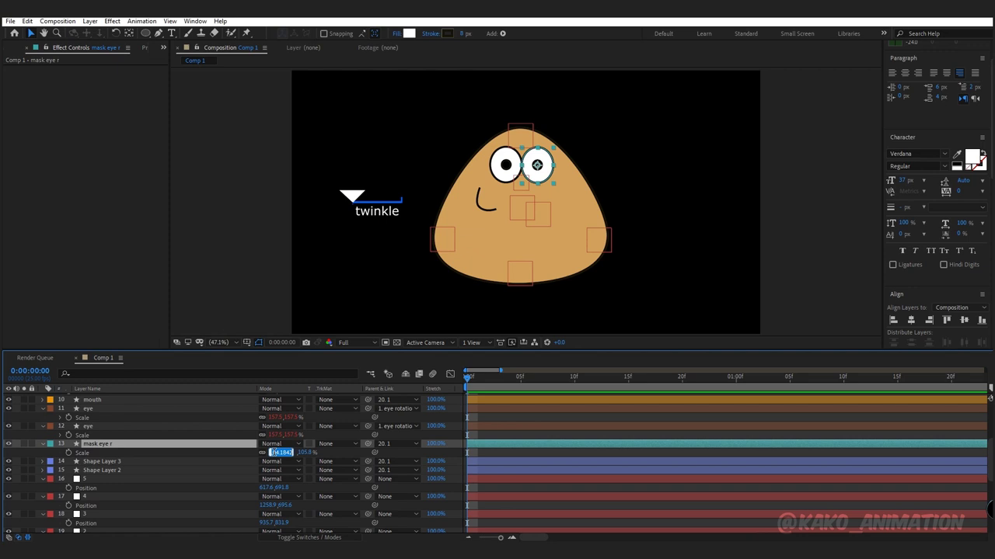
key(Return)
key(slash)
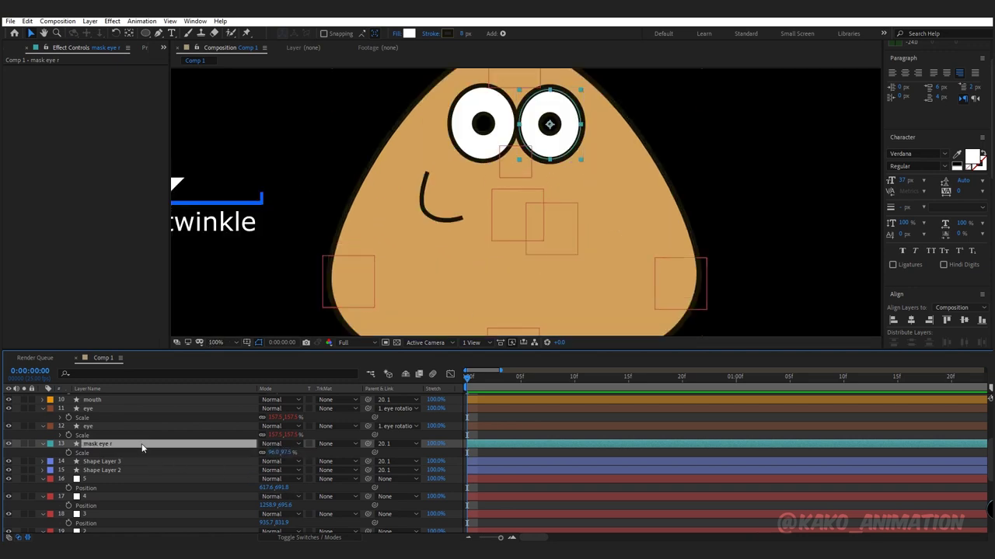
key(ctrl+d)
key(ctrl+d)
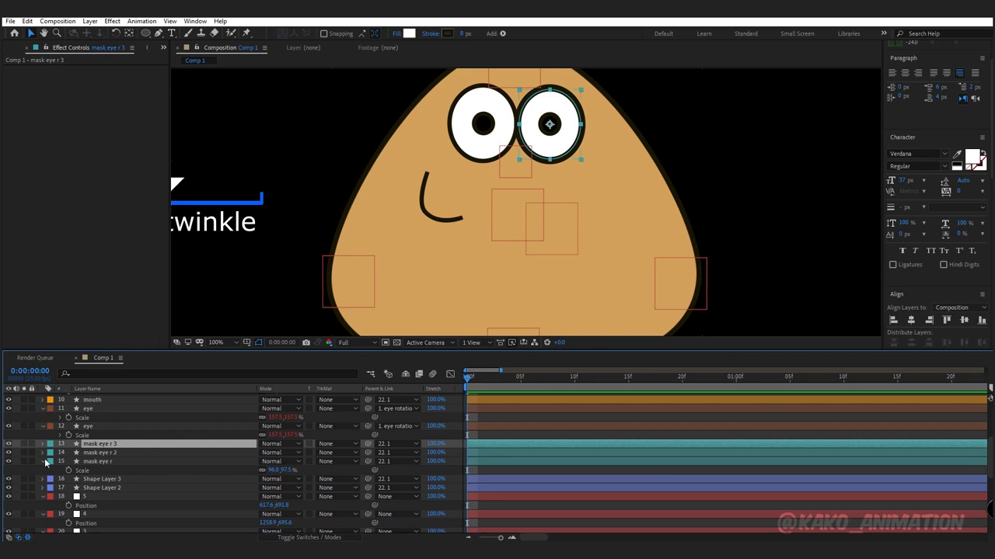
click(43, 462)
Step: Move mask eye r 3 above both eye layers and mask eye r 2 just below twinkle
click(99, 428)
click(99, 410)
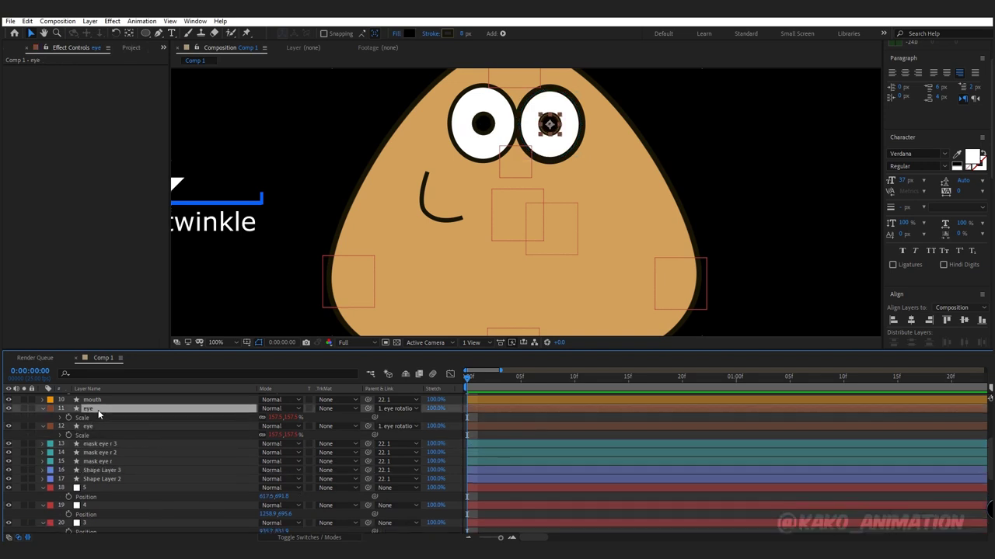
drag(109, 443, 103, 409)
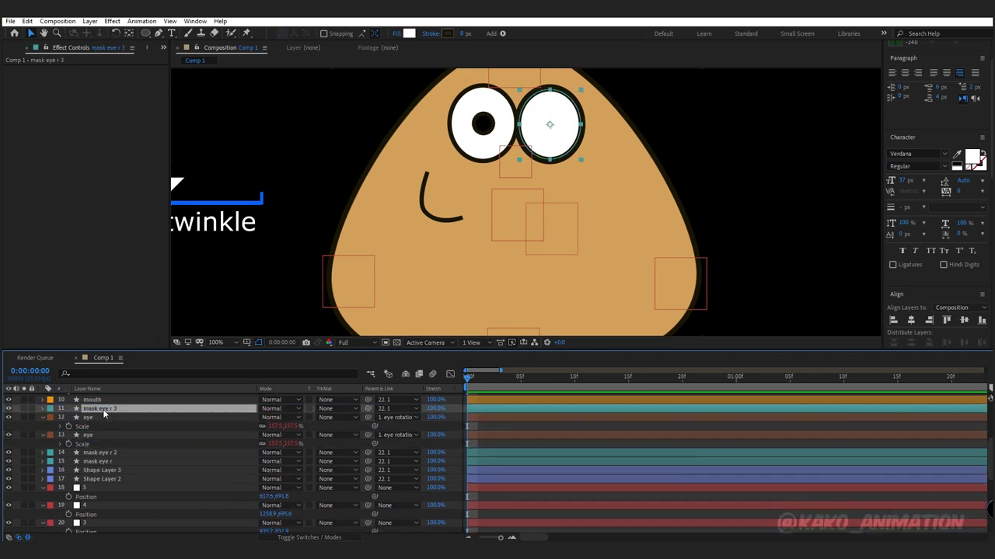
drag(104, 452, 99, 401)
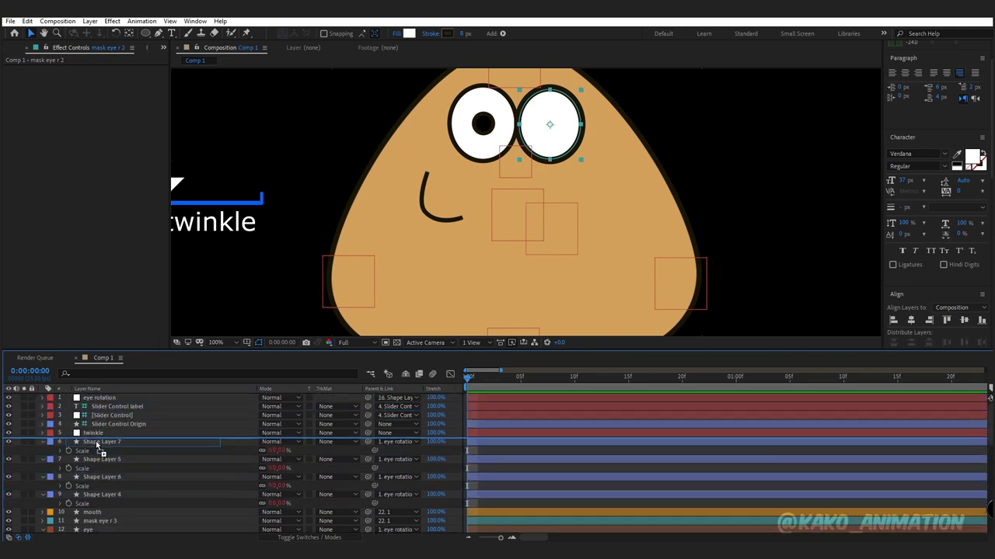
drag(100, 402, 96, 450)
Step: Place mask eye r directly above Shape Layer 6
click(96, 450)
click(98, 468)
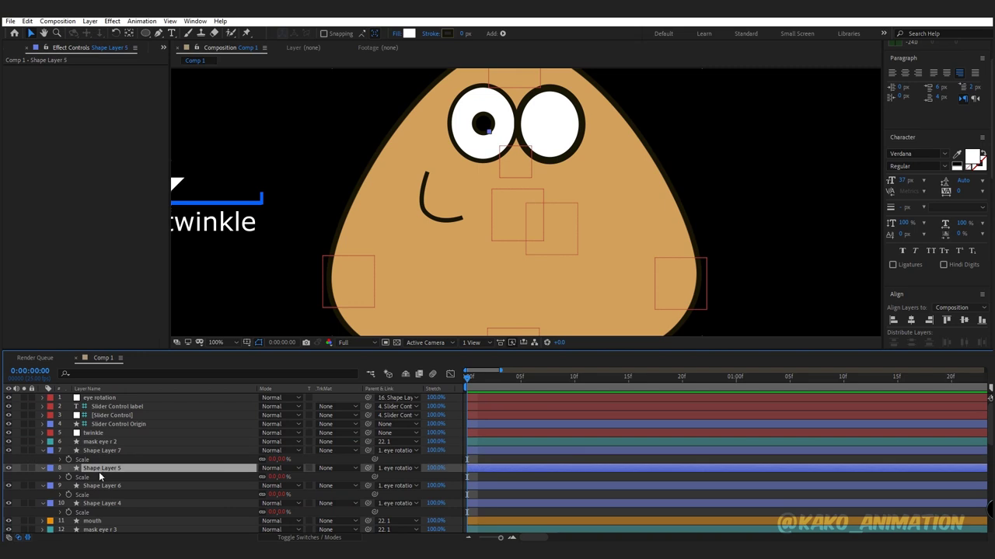
click(100, 486)
scroll(688, 452, down, 3)
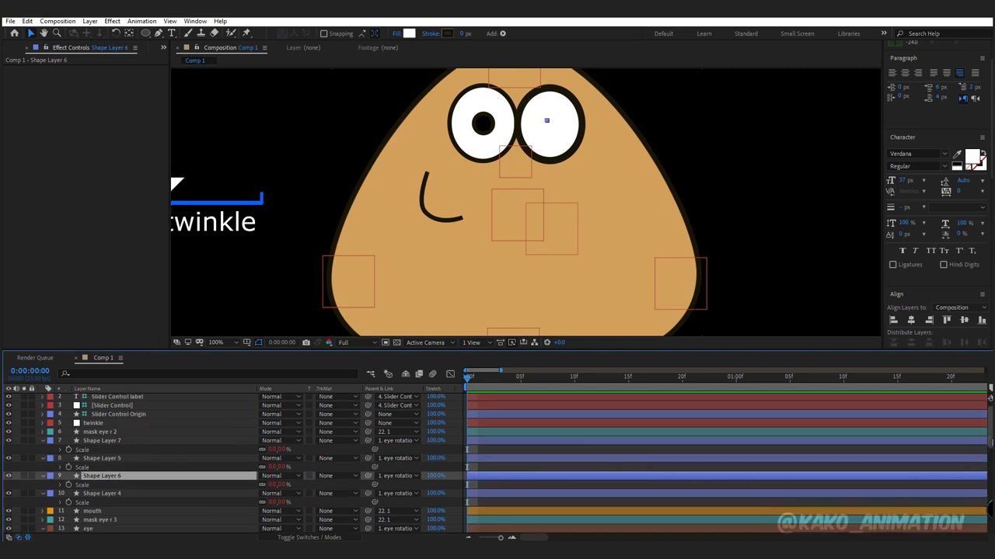
scroll(689, 452, down, 3)
drag(102, 506, 102, 410)
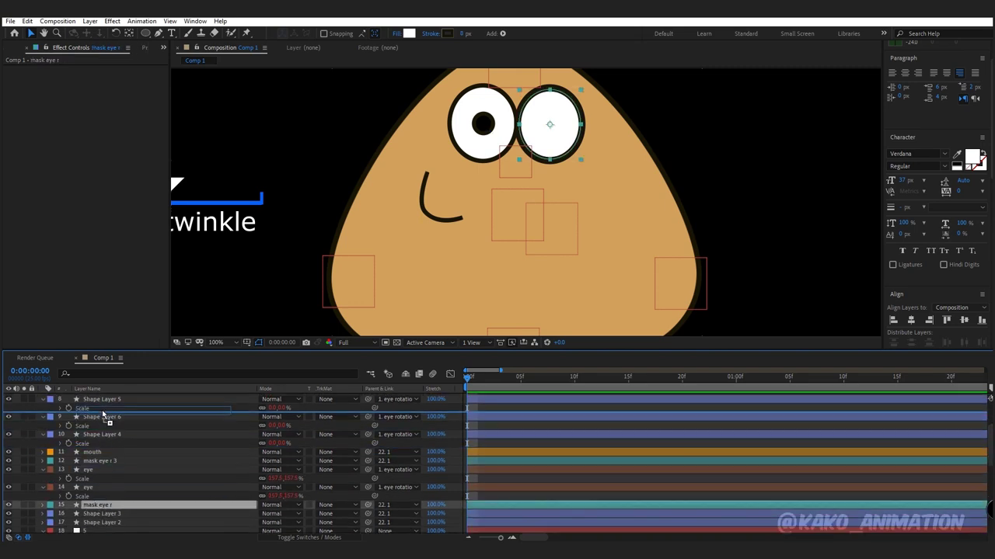
Step: Set an Alpha track matte on the right eye and its highlight layers
ctrl+click(97, 479)
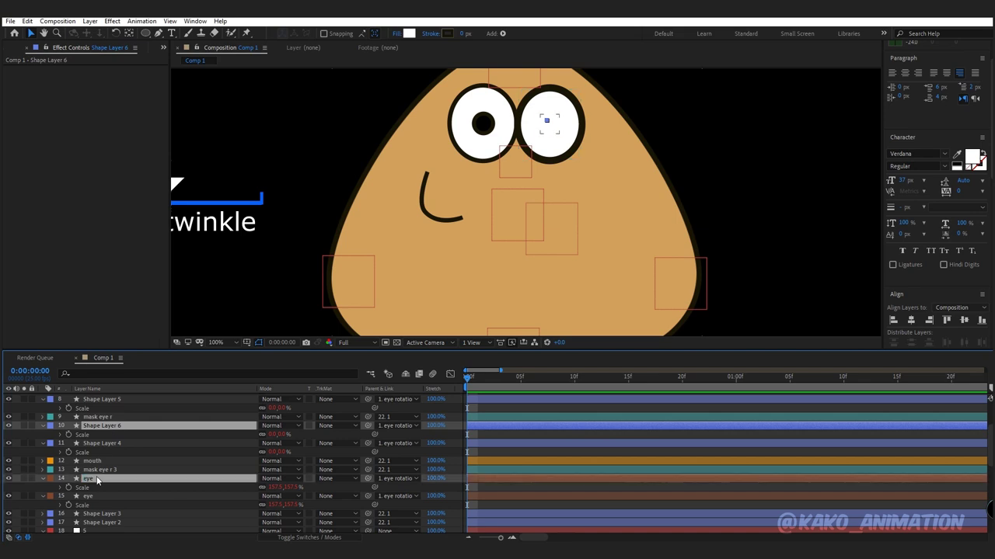
scroll(393, 450, up, 2)
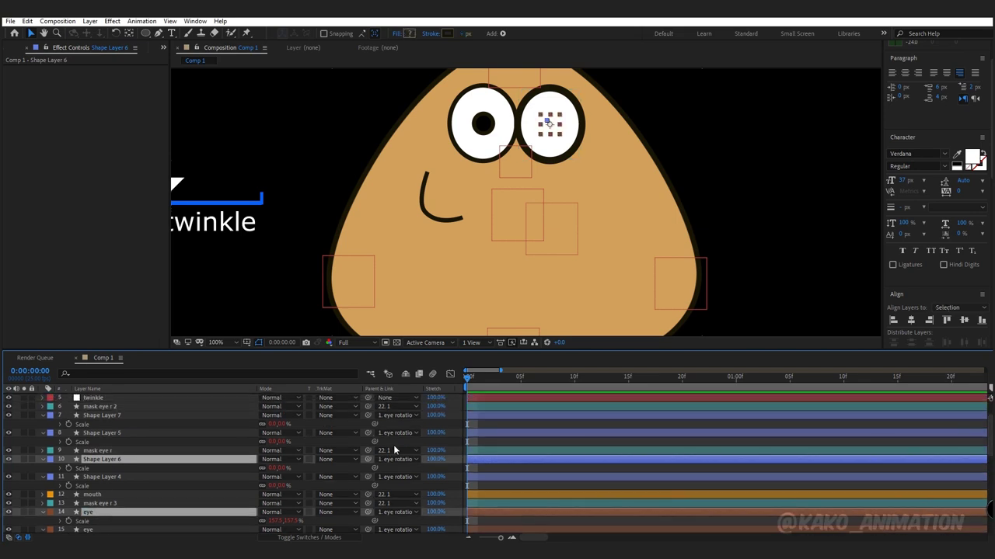
ctrl+click(100, 416)
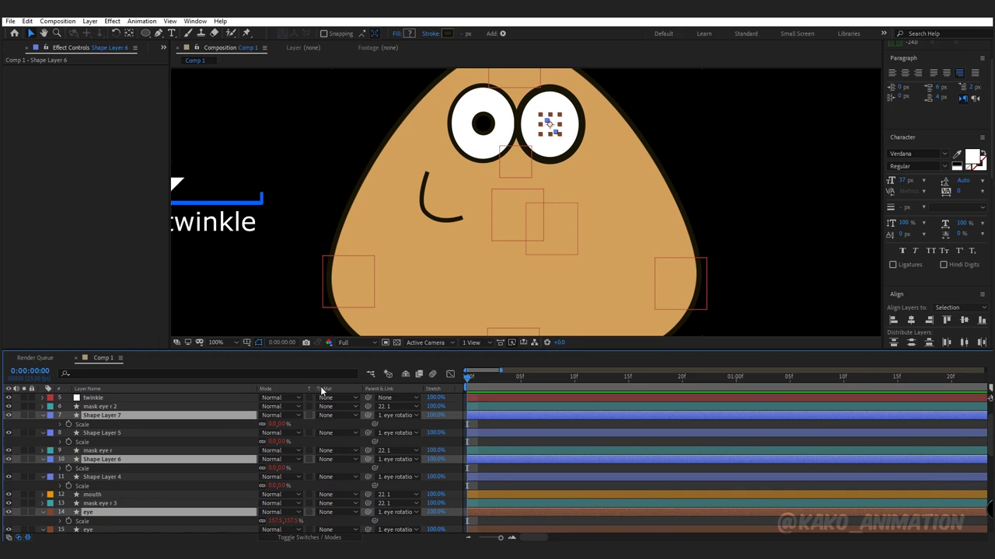
click(326, 415)
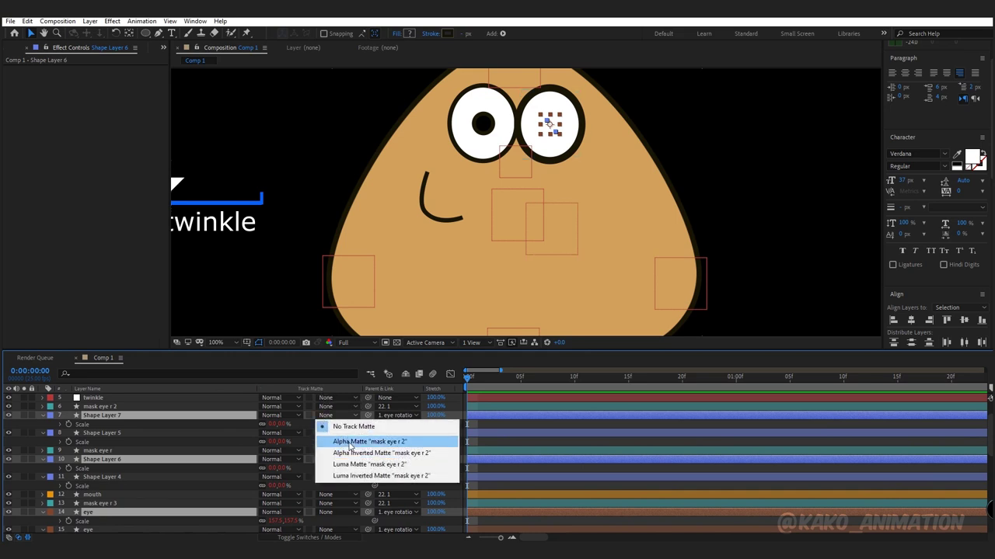
click(365, 443)
drag(990, 437, 989, 460)
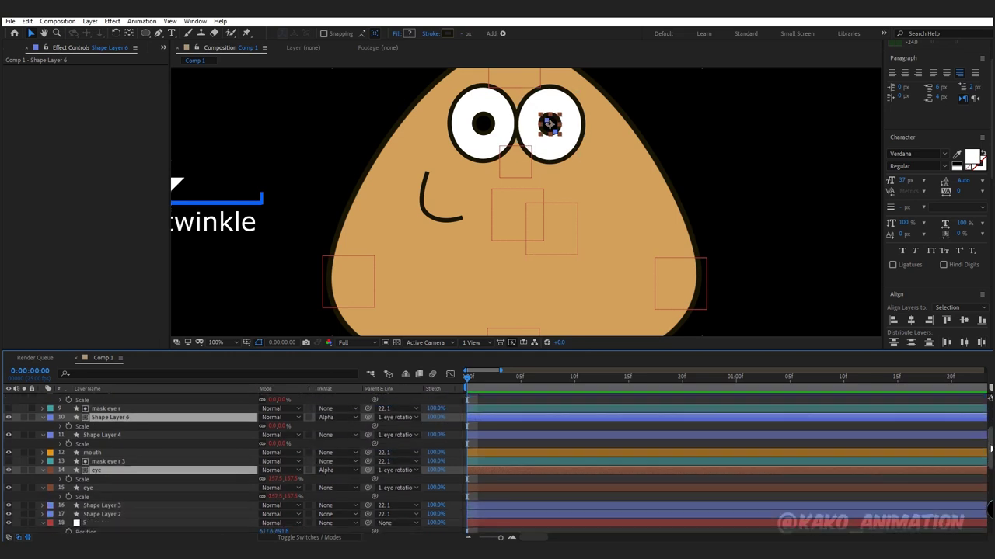
Step: Duplicate the left eye's white shape, label it Fuchsia and rename it 'mask eye l'
click(142, 474)
key(ctrl+d)
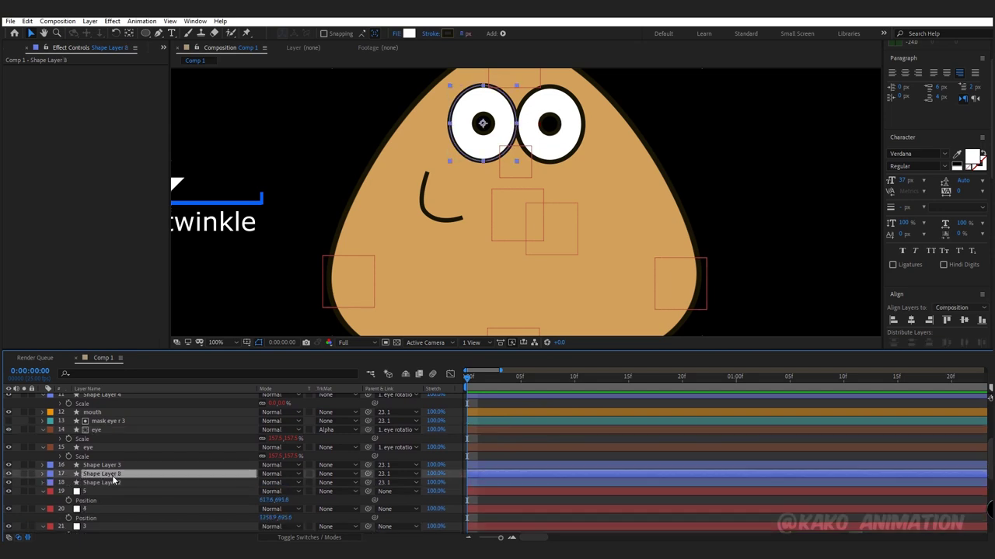
click(51, 474)
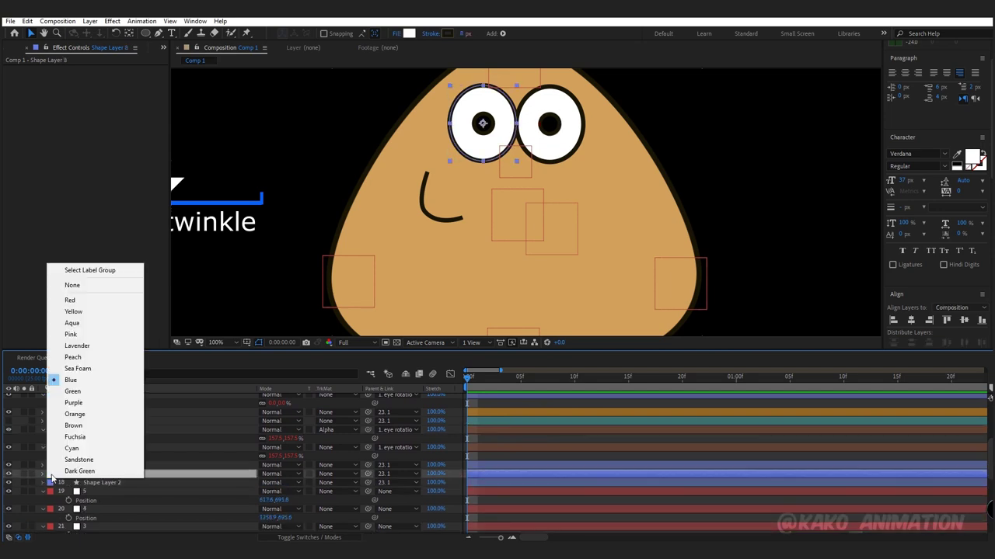
click(69, 437)
right_click(88, 474)
click(109, 467)
text(mask eye l)
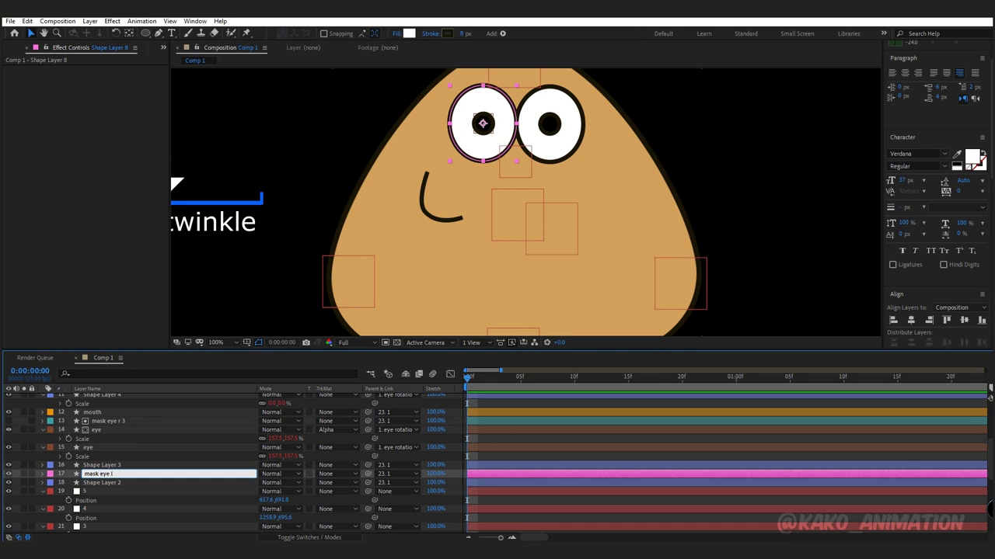
key(Return)
Step: Make three mask eye l layers and stack them above the left-eye layers
key(ctrl+d)
key(ctrl+d)
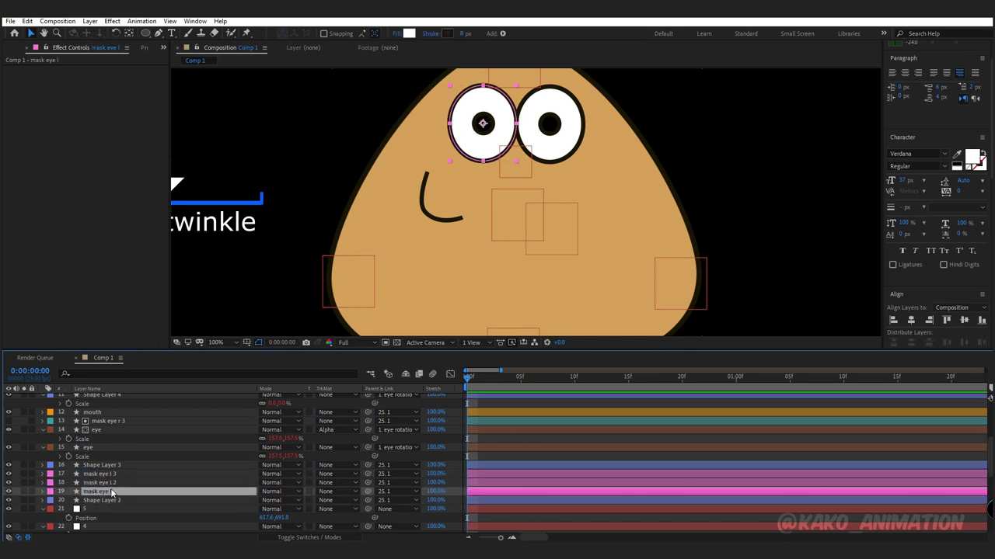
shift+click(113, 491)
drag(113, 491, 111, 446)
click(115, 448)
ctrl+click(116, 457)
mouse_move(117, 461)
mouse_down()
mouse_move(122, 488)
mouse_move(113, 438)
mouse_up()
click(122, 488)
Step: Set an Alpha track matte on Shape Layers 4, 5 and the left eye layer
click(109, 450)
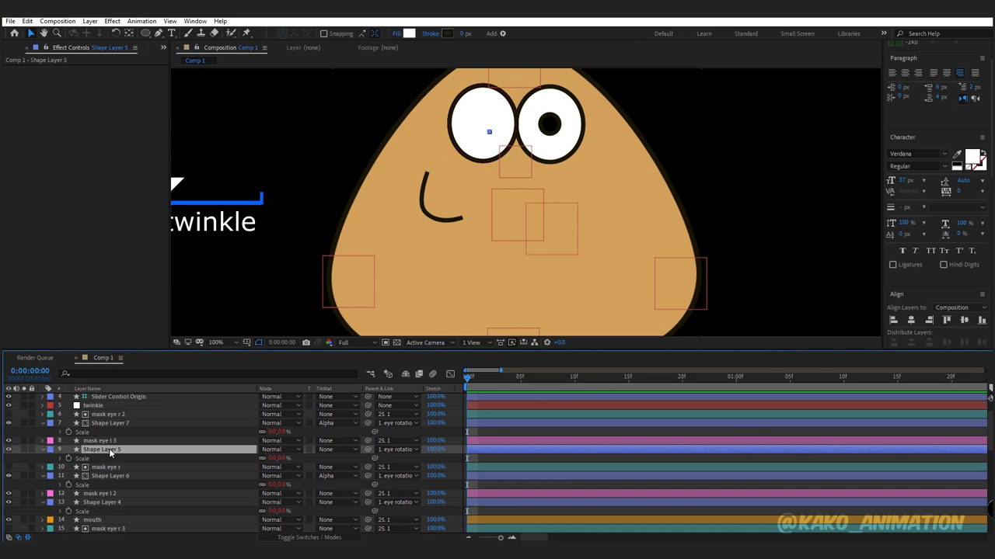
ctrl+click(97, 503)
scroll(233, 462, down, 3)
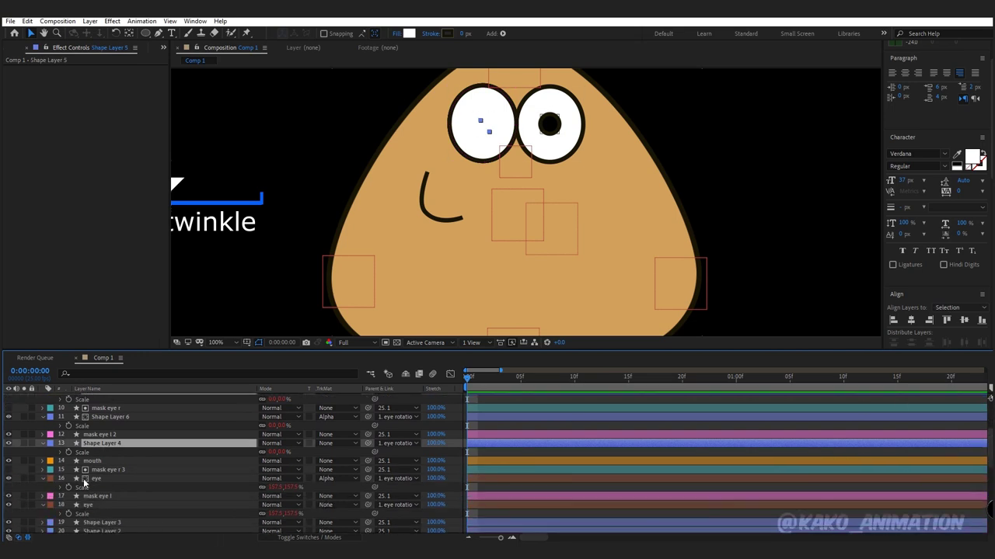
ctrl+click(87, 506)
click(342, 506)
click(355, 459)
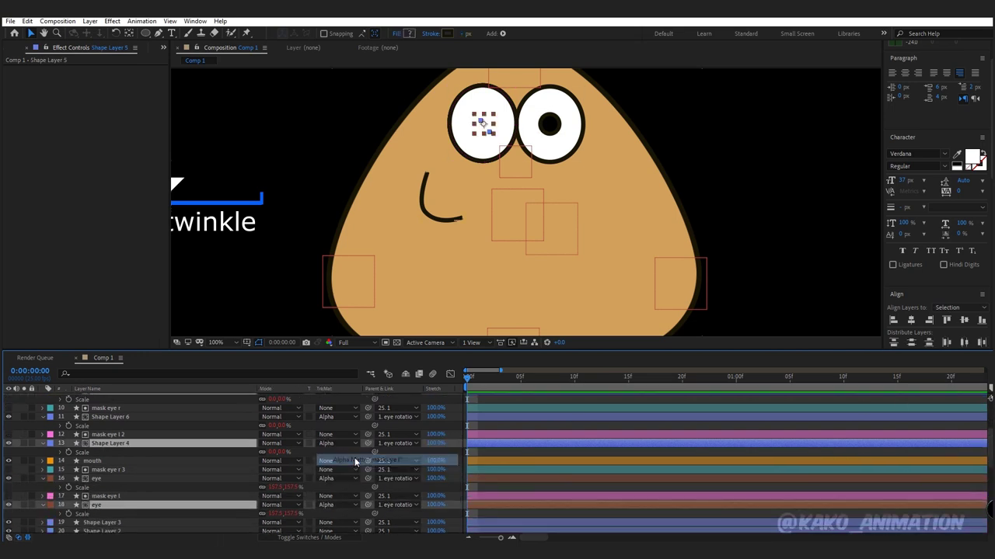
click(516, 152)
drag(990, 448, 981, 398)
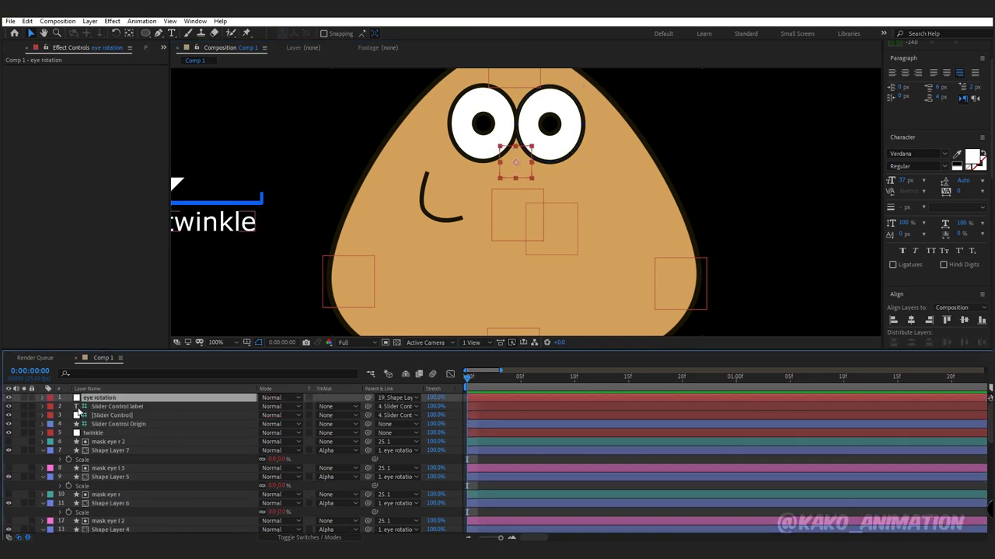
Step: Draw a four-corner eyelid shape over the top of the right eye
drag(522, 156, 515, 164)
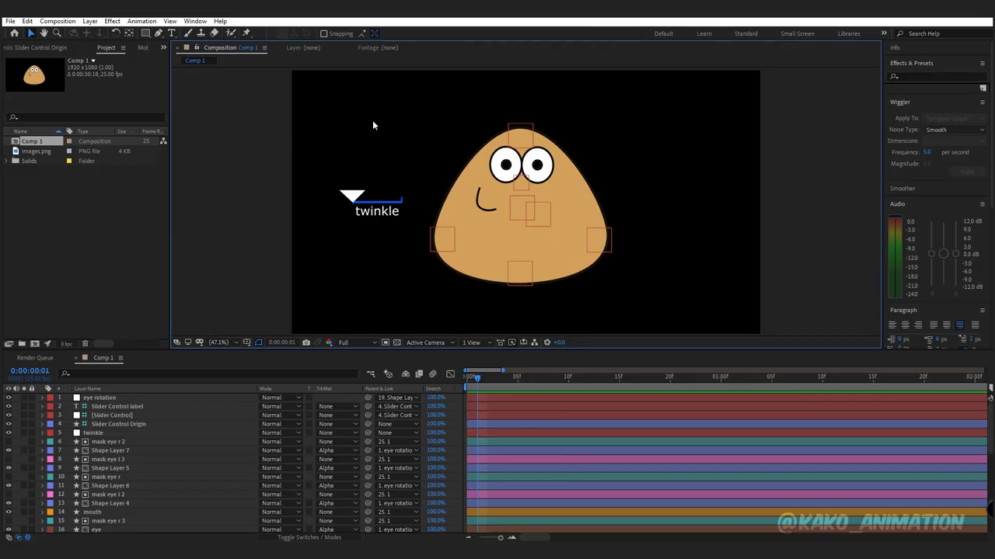
click(159, 33)
scroll(519, 169, up, 4)
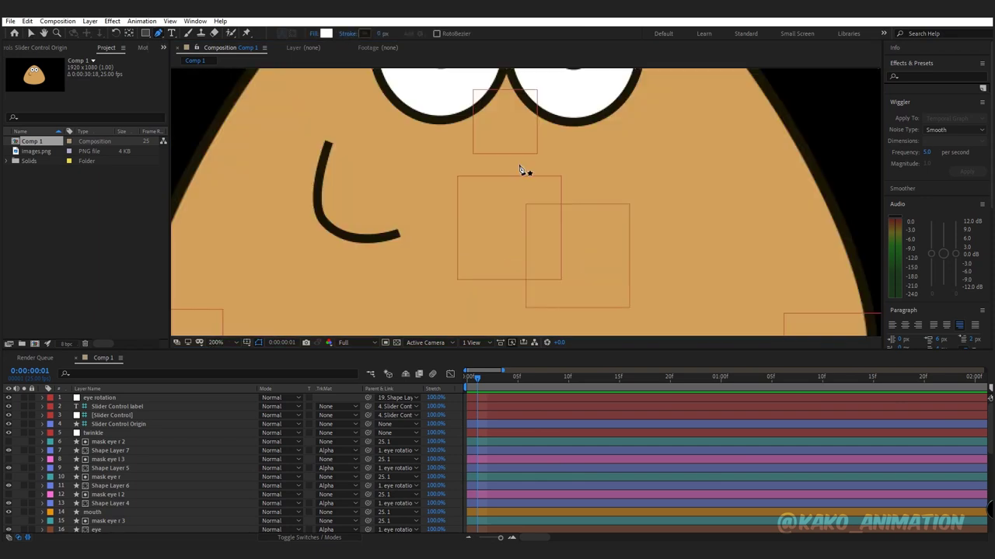
scroll(506, 131, up, 3)
click(472, 179)
click(621, 178)
click(618, 102)
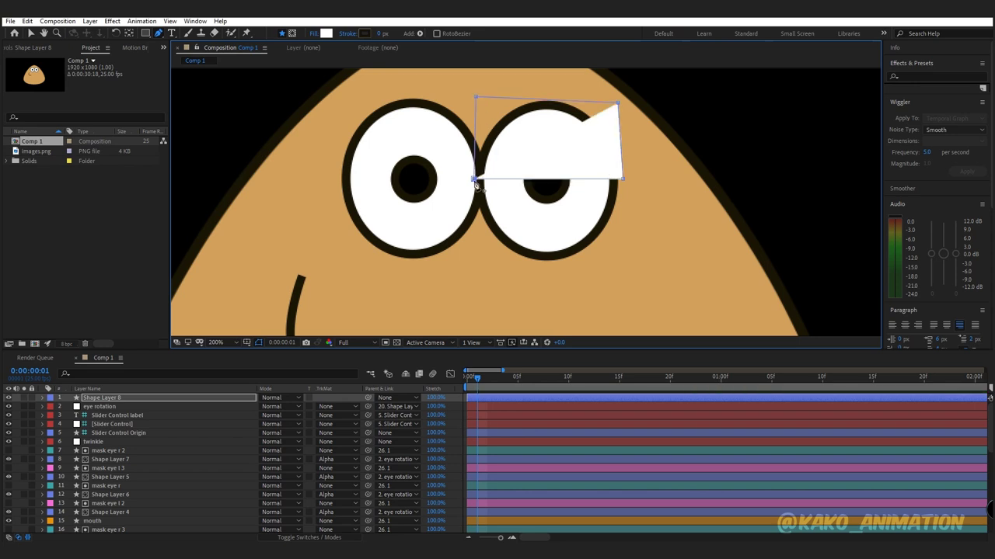
click(476, 97)
drag(618, 102, 616, 97)
Step: Fill the eyelid with the sampled tan skin colour, set an 8 px stroke, and duplicate it
click(326, 33)
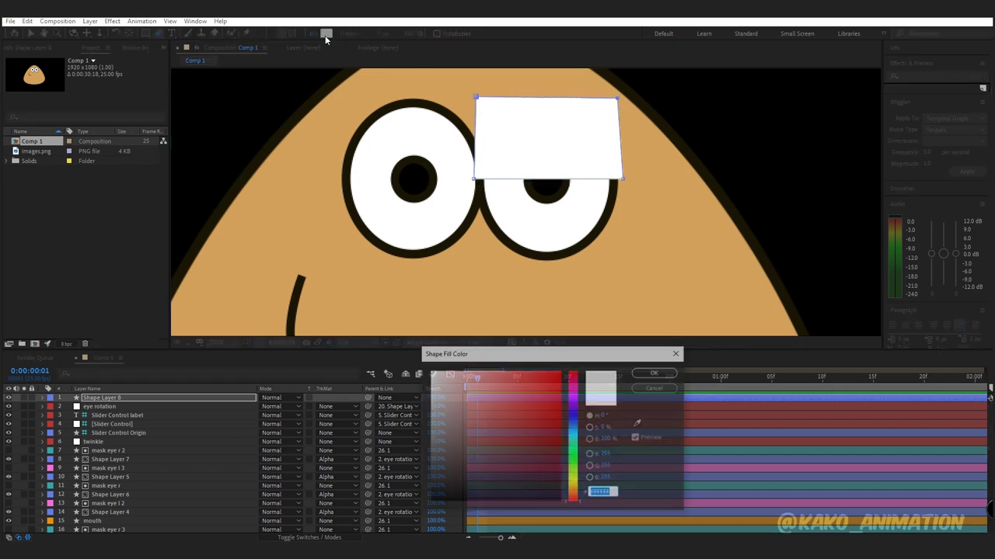
click(638, 420)
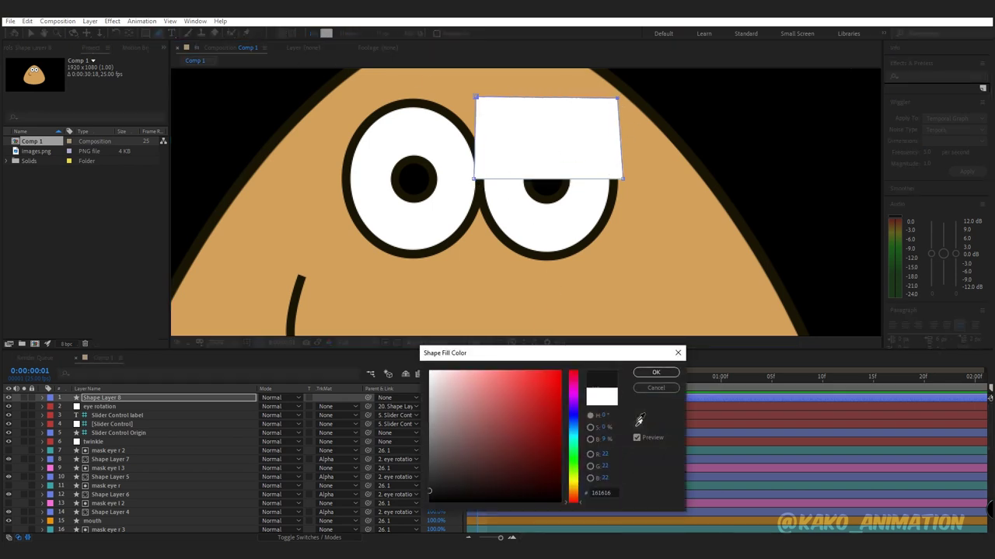
click(642, 260)
click(656, 372)
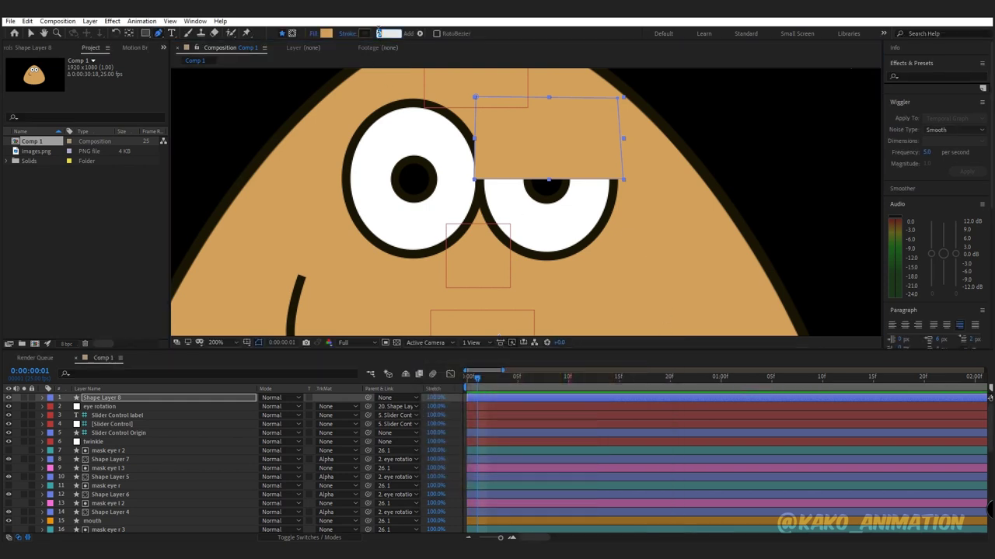
text(8)
key(Return)
click(31, 33)
click(112, 397)
key(ctrl+d)
Step: Flip the eyelid copy vertically and move it below to cover the eye's bottom
right_click(572, 148)
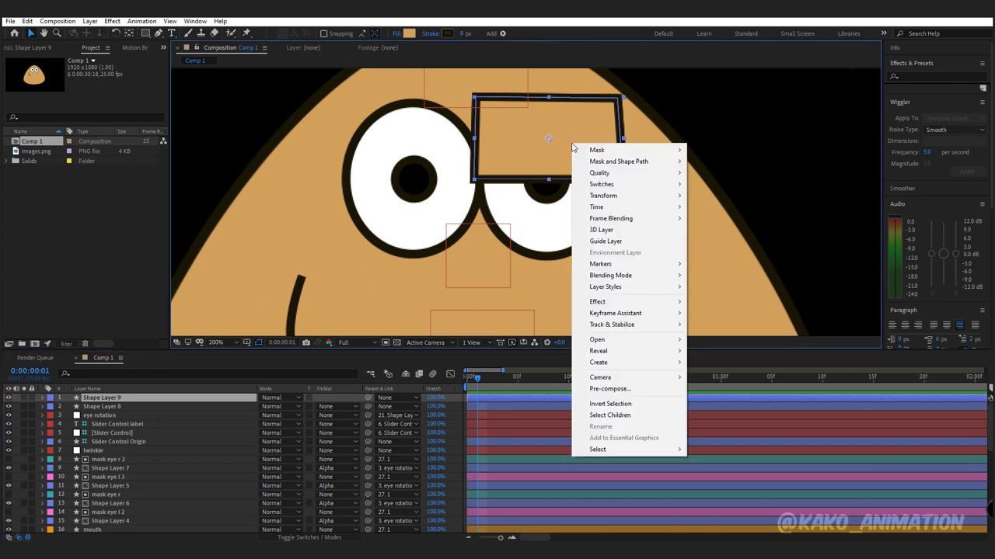
mouse_move(607, 200)
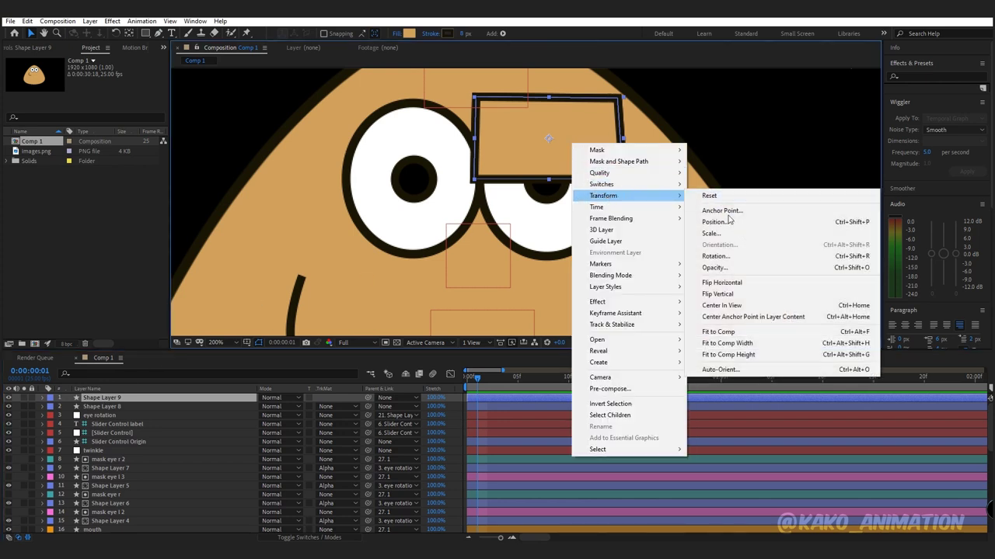
click(716, 294)
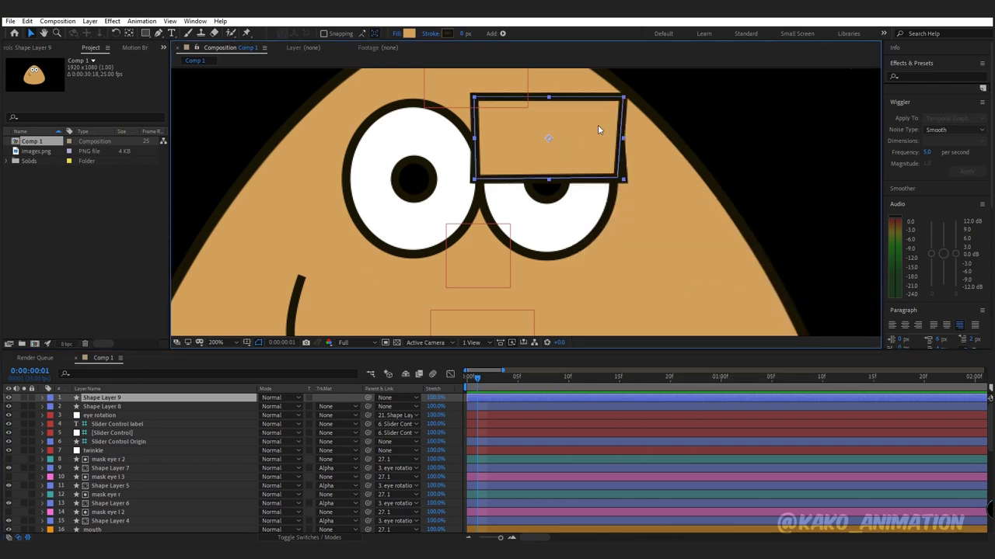
drag(597, 125, 604, 208)
Step: Set Position keyframes at frame 0 on both eyelid layers
click(127, 407)
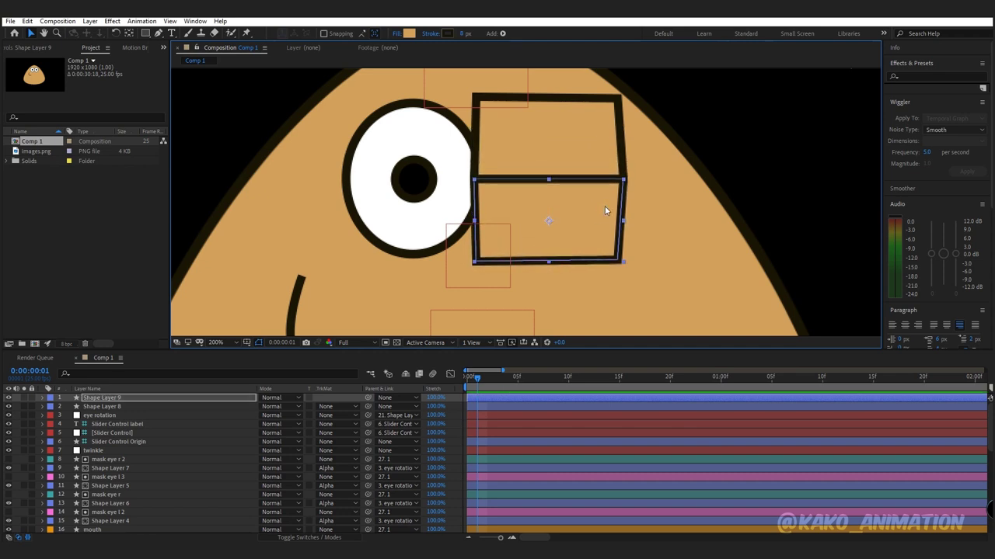
shift+click(125, 398)
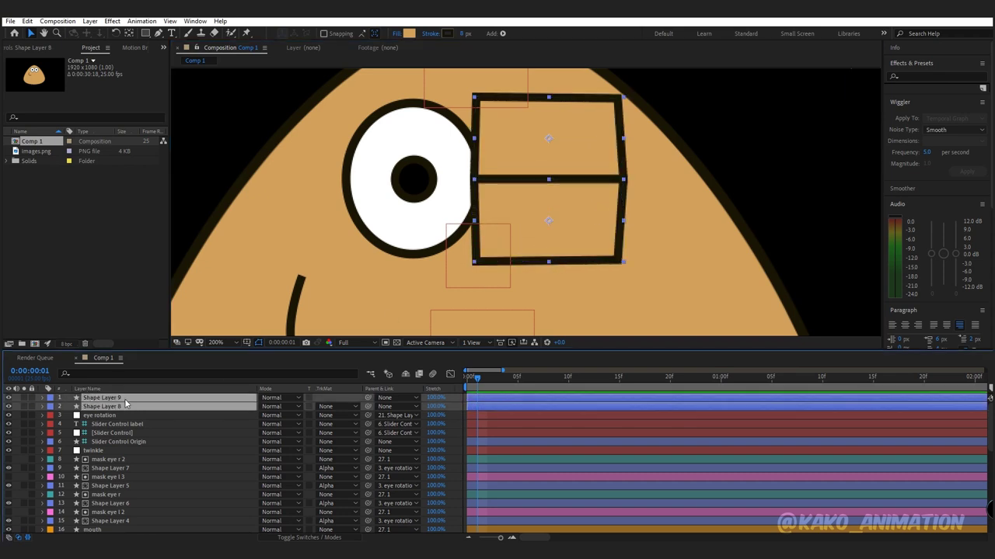
key(p)
drag(477, 376, 466, 376)
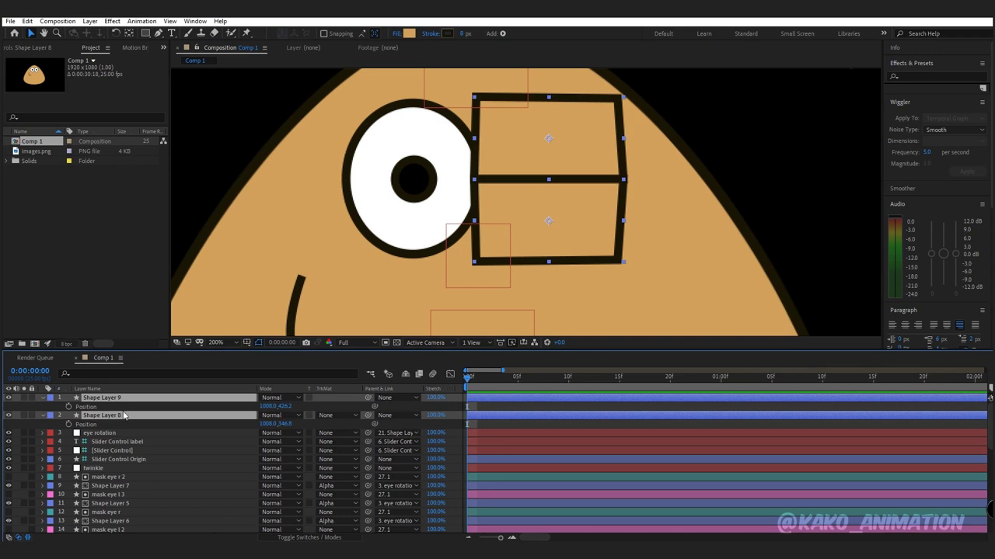
click(68, 406)
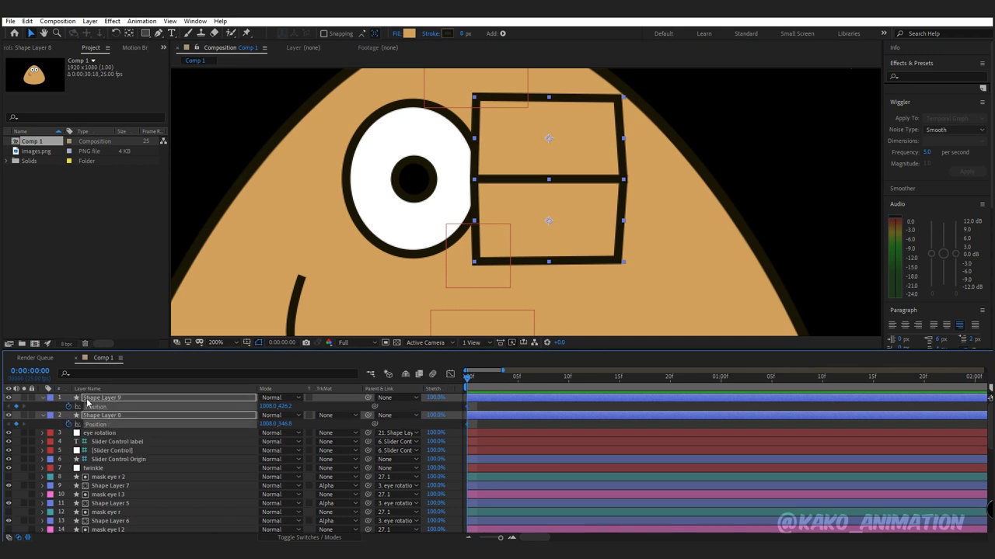
Step: Expand Shape Layers 9 and 8 down to their eyelid Path properties
click(42, 398)
click(42, 397)
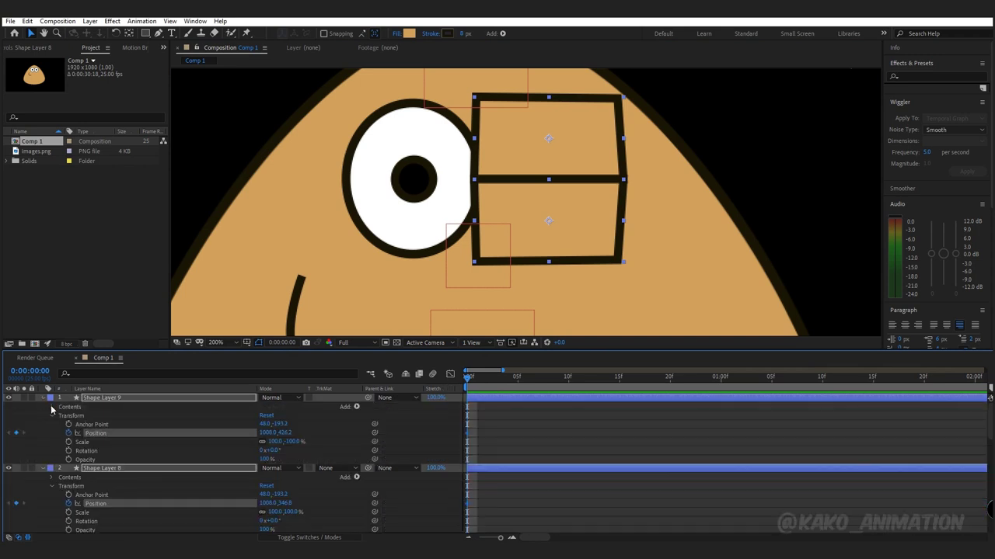
click(52, 407)
click(61, 416)
click(69, 425)
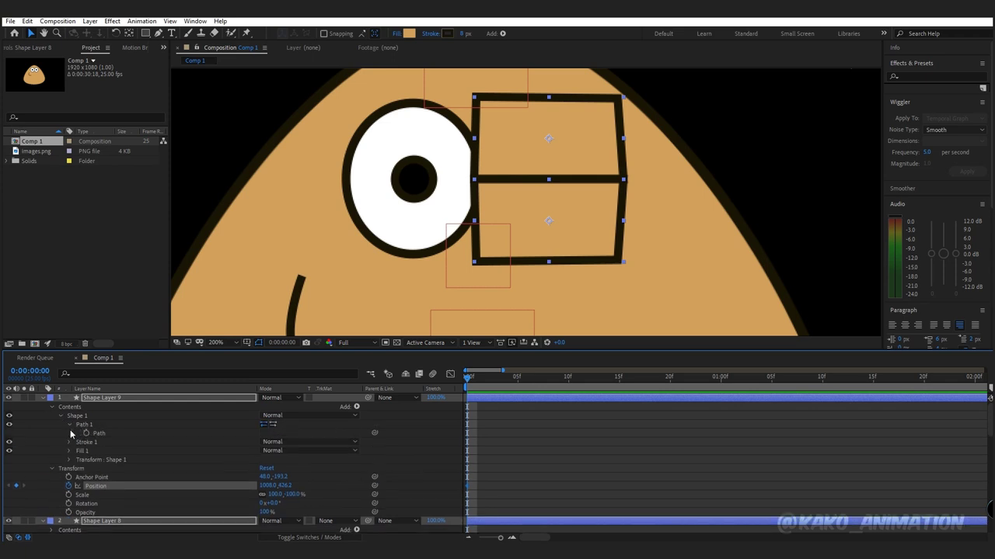
click(87, 435)
scroll(687, 463, down, 3)
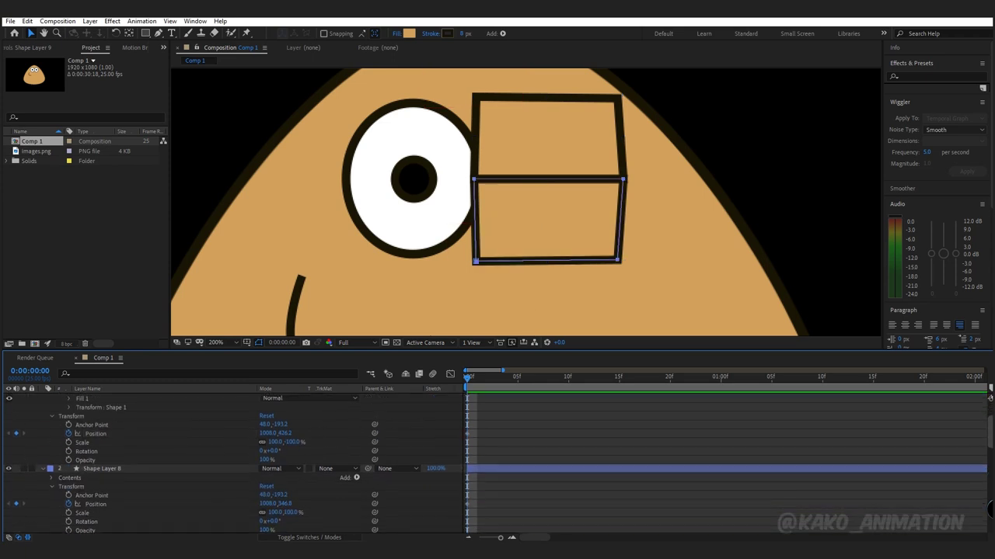
scroll(686, 463, down, 3)
click(52, 429)
click(61, 438)
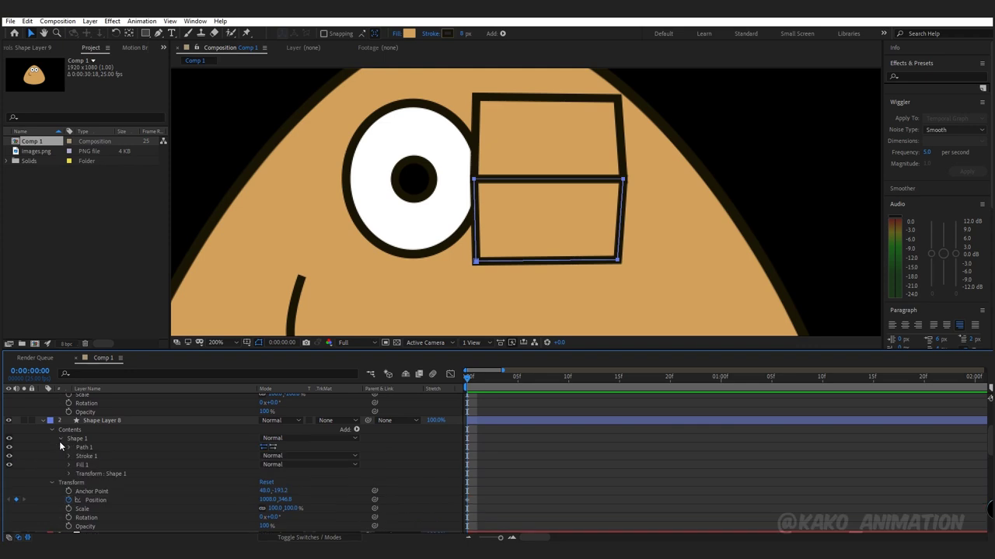
click(68, 448)
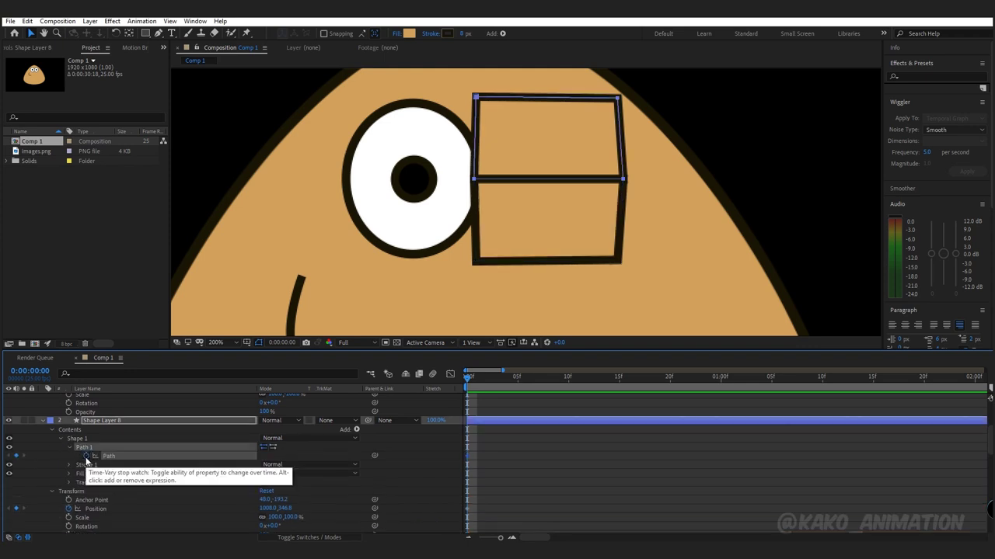
Step: Keyframe the upper lid path and, at frame 1, curve it up over the eye
click(86, 456)
key(Page_Down)
click(159, 33)
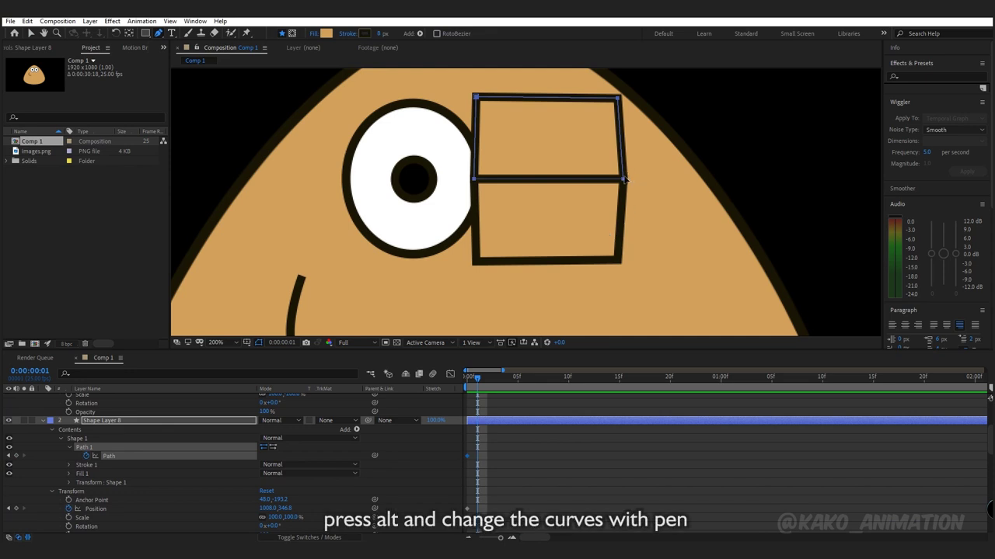
mouse_move(622, 180)
mouse_down()
mouse_move(600, 155)
mouse_move(619, 143)
mouse_up()
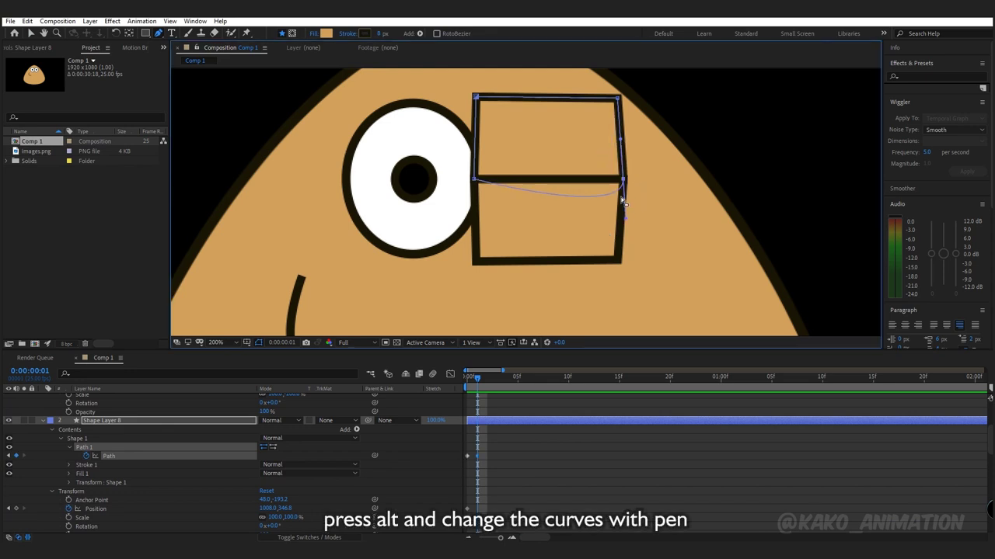
drag(626, 221, 584, 143)
drag(474, 178, 505, 122)
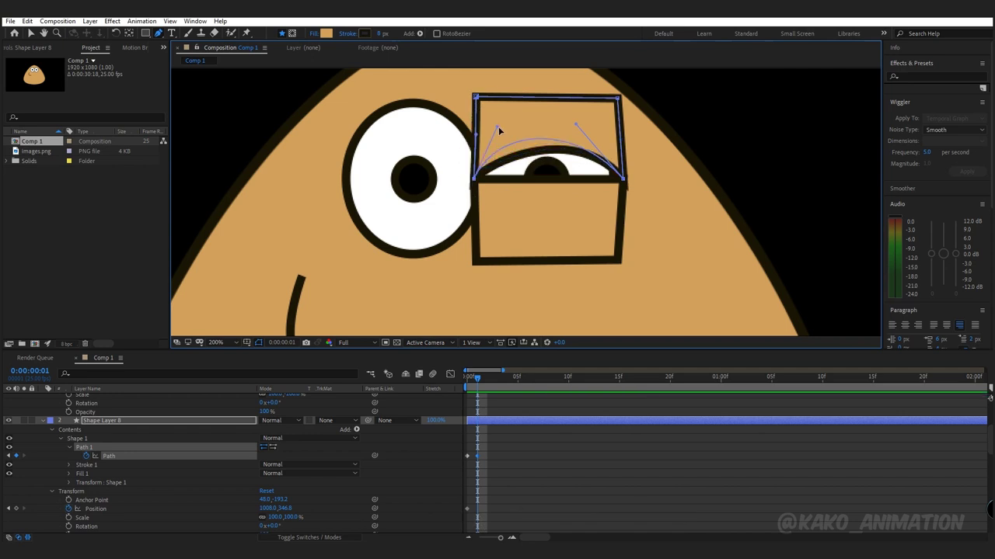
drag(575, 123, 586, 121)
Step: Reshape the lower lid path into a curve that follows the eye's bottom
scroll(983, 466, up, 5)
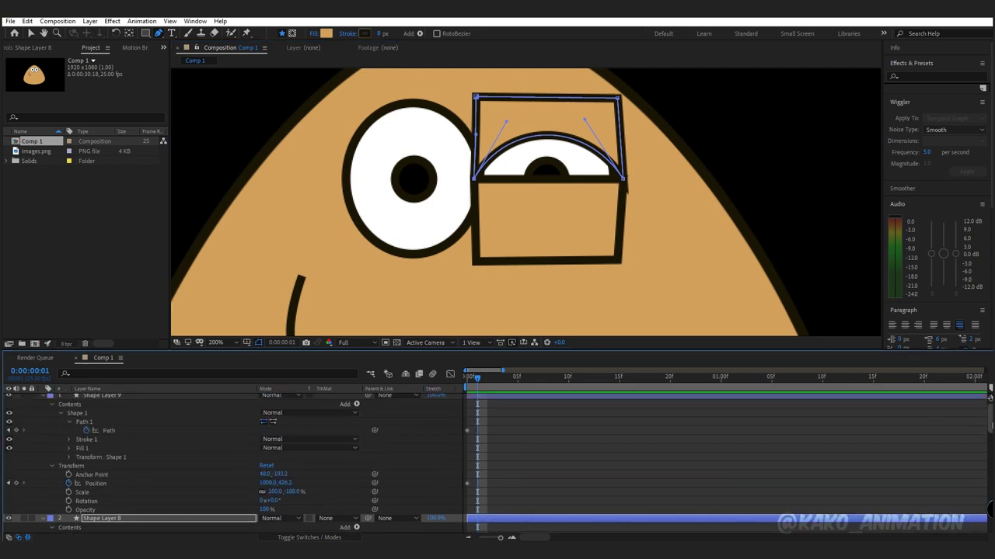
click(86, 398)
click(87, 426)
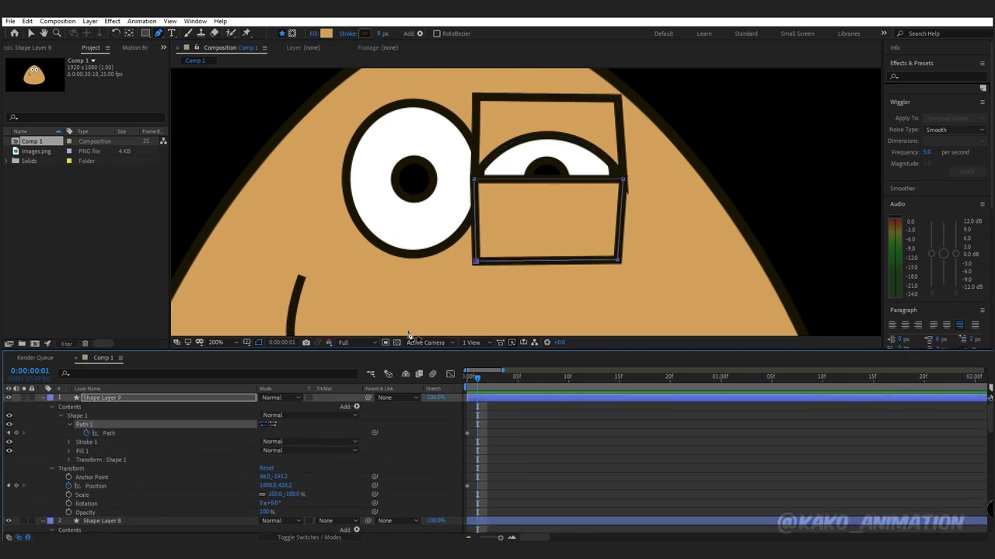
drag(621, 181, 644, 165)
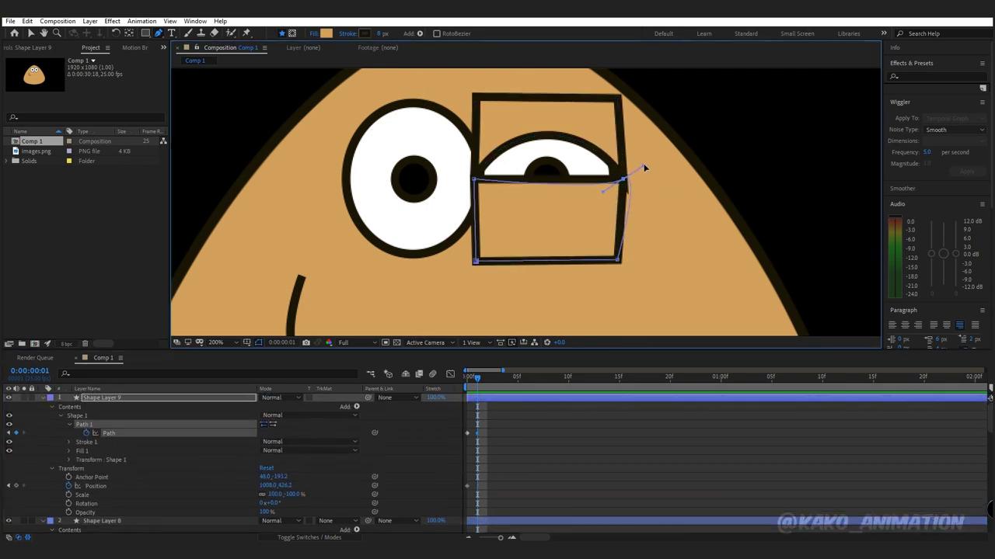
drag(602, 192, 573, 232)
mouse_move(474, 182)
mouse_down()
mouse_move(501, 236)
mouse_move(511, 237)
mouse_up()
drag(574, 232, 585, 233)
Step: Nudge the lower lid down and the upper lid up, then fit the view
click(166, 397)
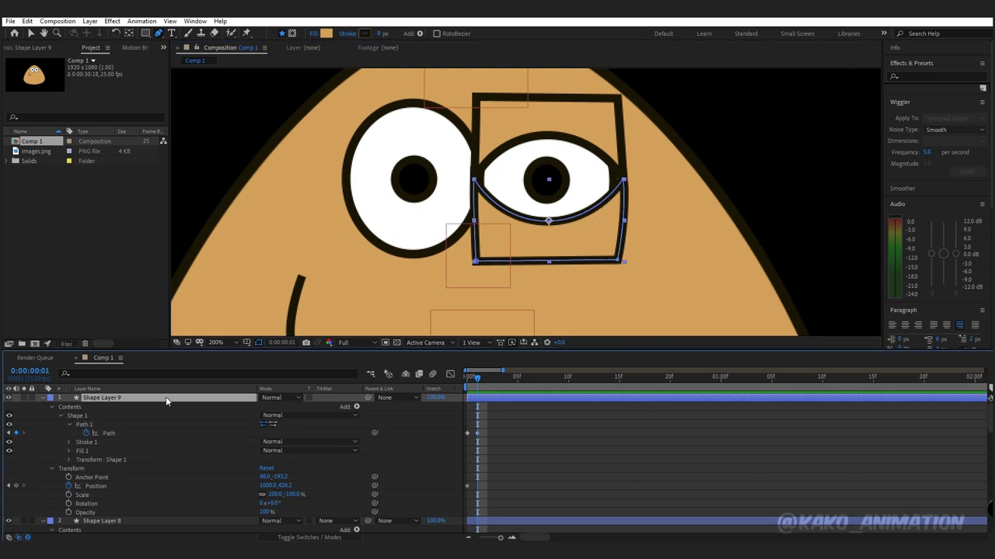
key(Down)
key(Down)
key(Down)
key(Down)
key(Down)
key(Down)
key(Down)
key(Down)
key(Down)
key(Down)
key(Down)
key(Down)
key(Down)
key(Down)
key(Down)
key(Down)
key(Down)
key(Down)
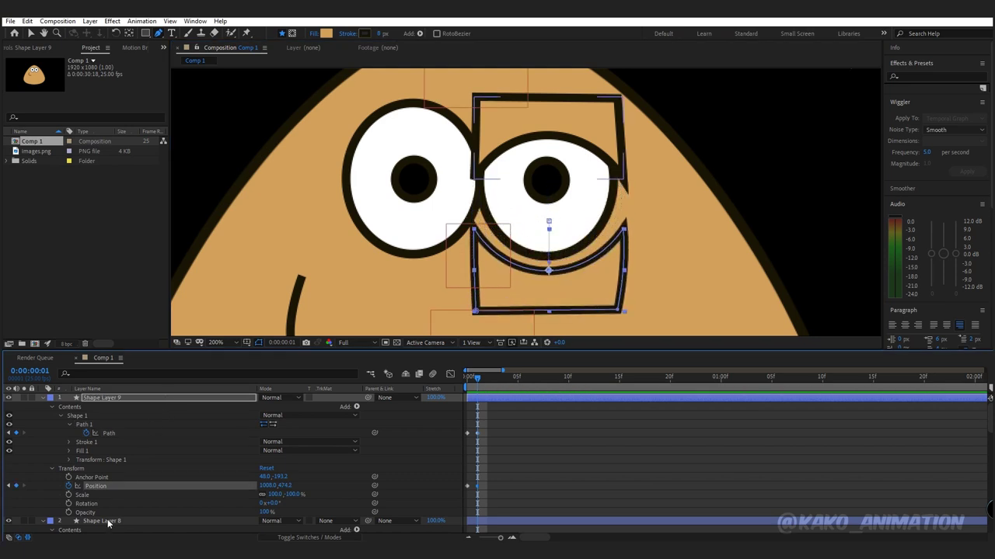
click(109, 521)
key(Up)
key(Up)
key(Up)
key(Up)
key(Up)
key(Up)
key(Up)
key(Up)
key(Up)
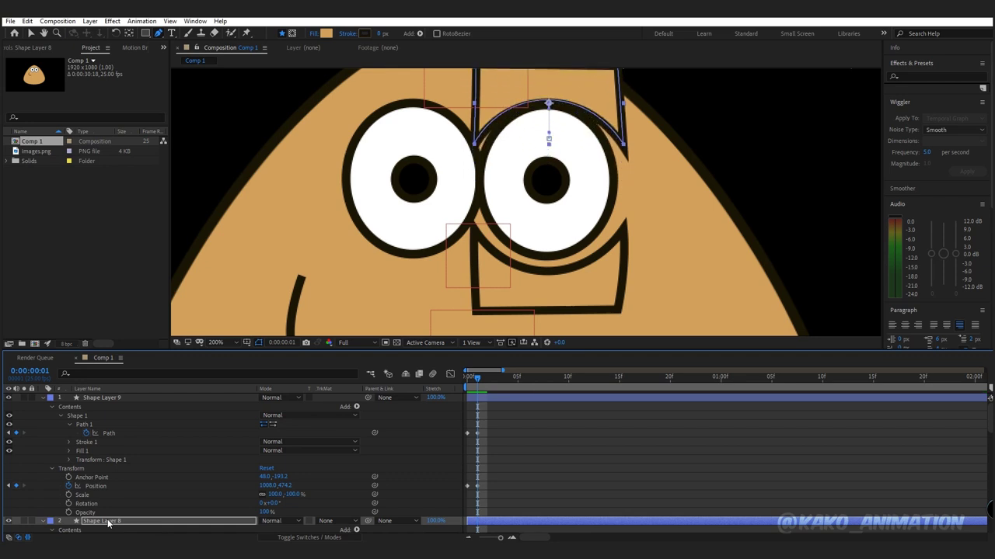
key(Up)
key(Up)
key(Up)
click(215, 342)
Step: Duplicate eyelid Shape Layers 8 and 9 and label the copies Purple
click(219, 363)
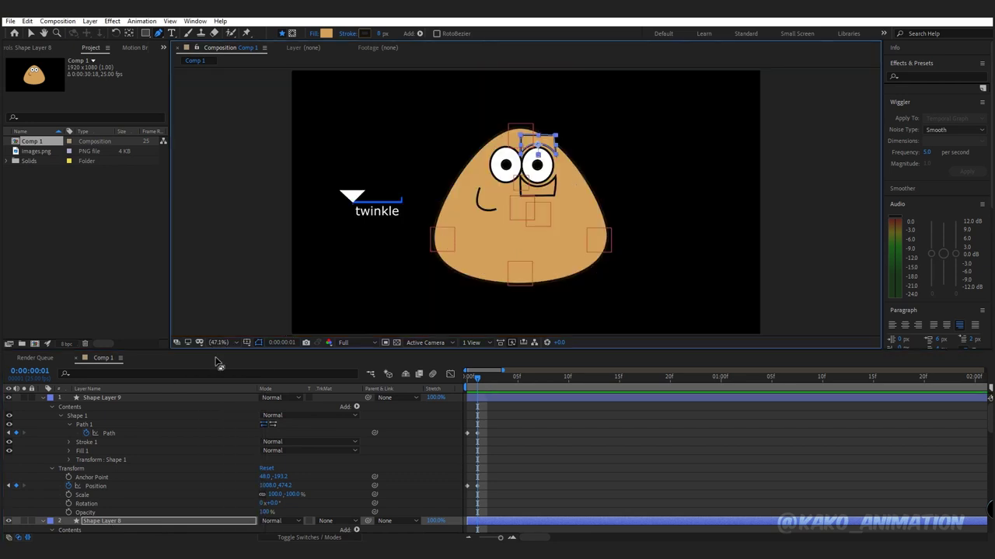
key(ctrl+d)
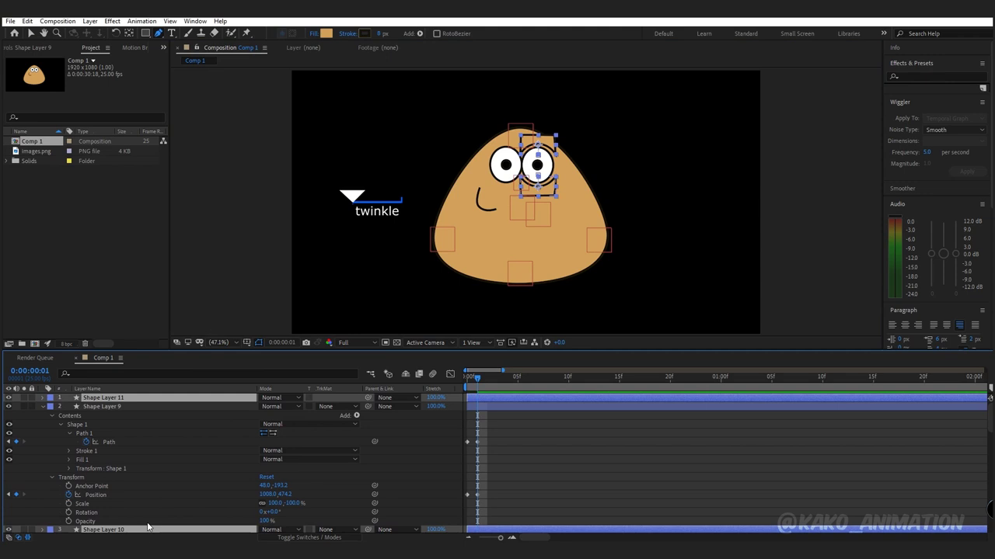
key(ctrl+d)
click(51, 406)
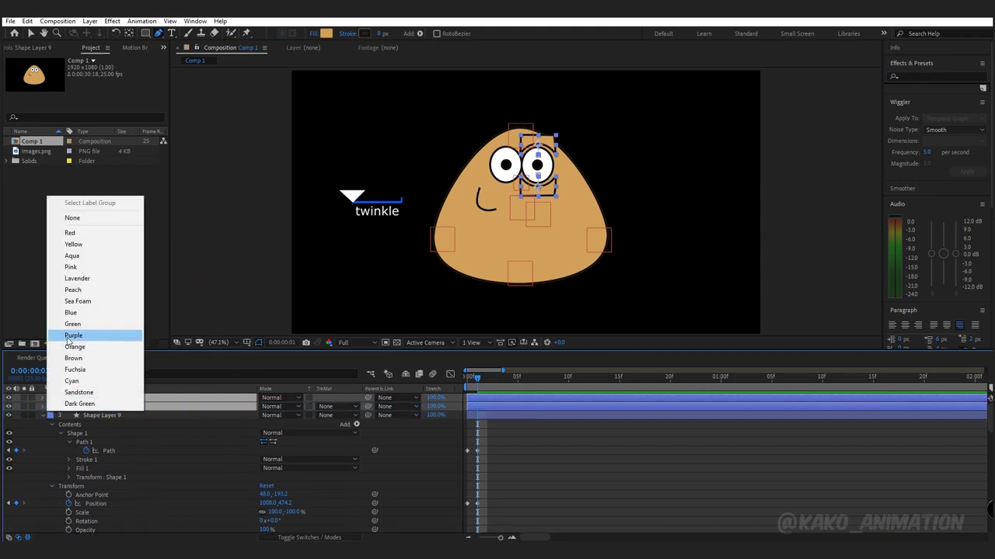
click(69, 336)
Step: Move the copied lids (Shape Layers 10 and 11) over the left eye at frames 1 and 0
key(ctrl+a)
key(u)
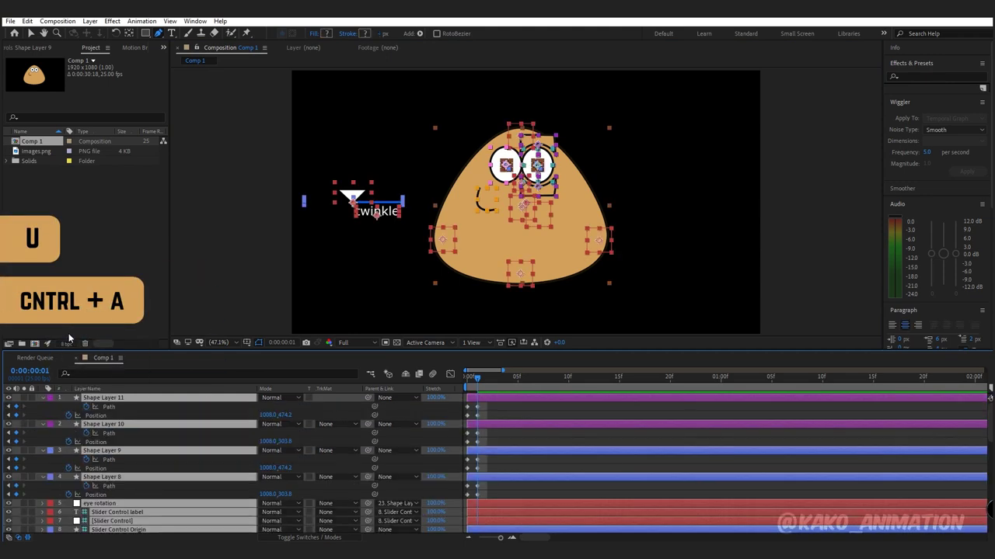
click(395, 413)
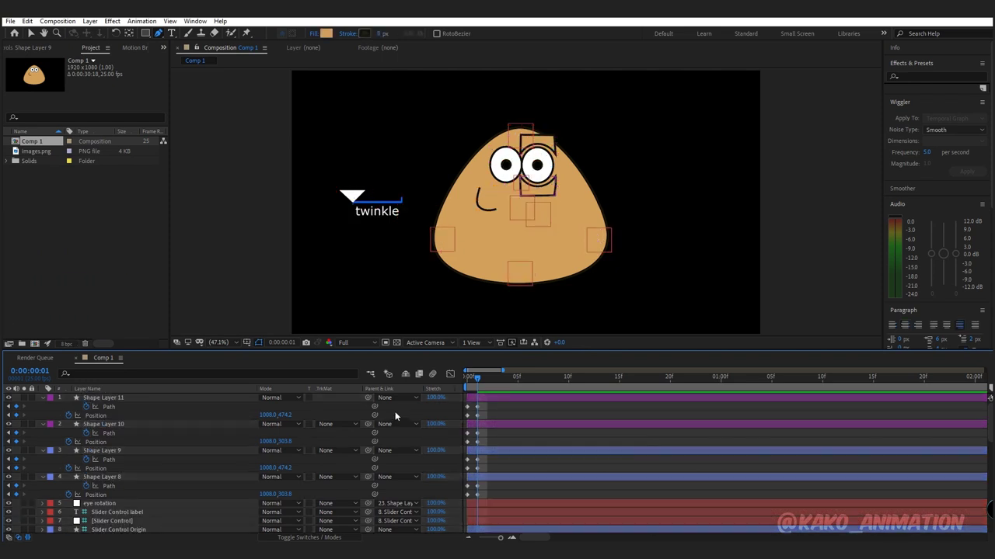
click(132, 398)
ctrl+click(132, 425)
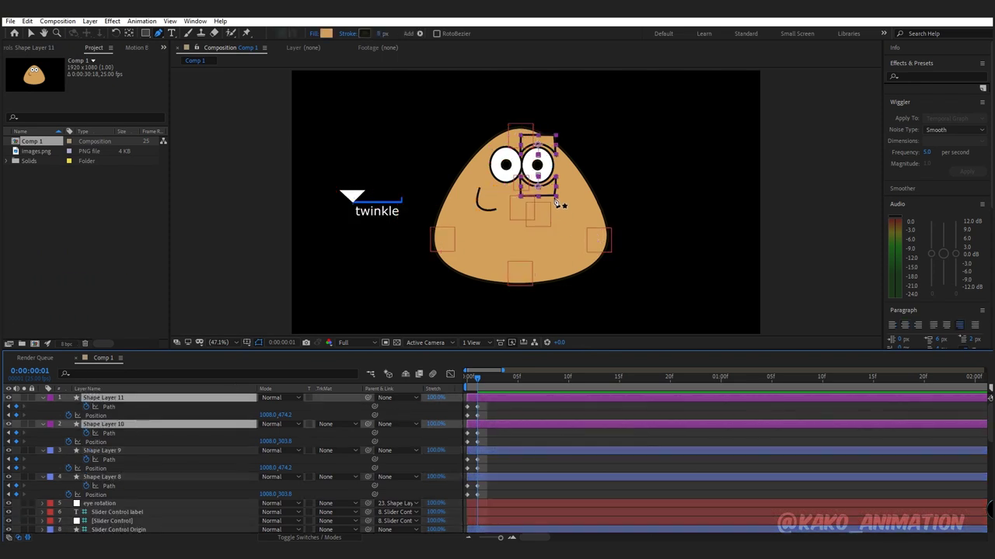
click(31, 34)
drag(550, 193, 519, 193)
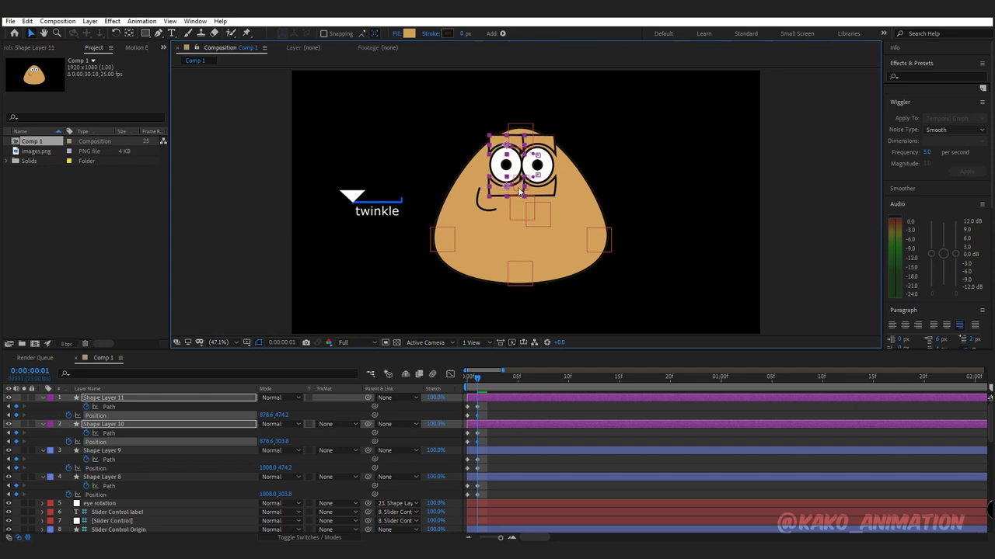
scroll(519, 193, up, 1)
scroll(519, 192, up, 2)
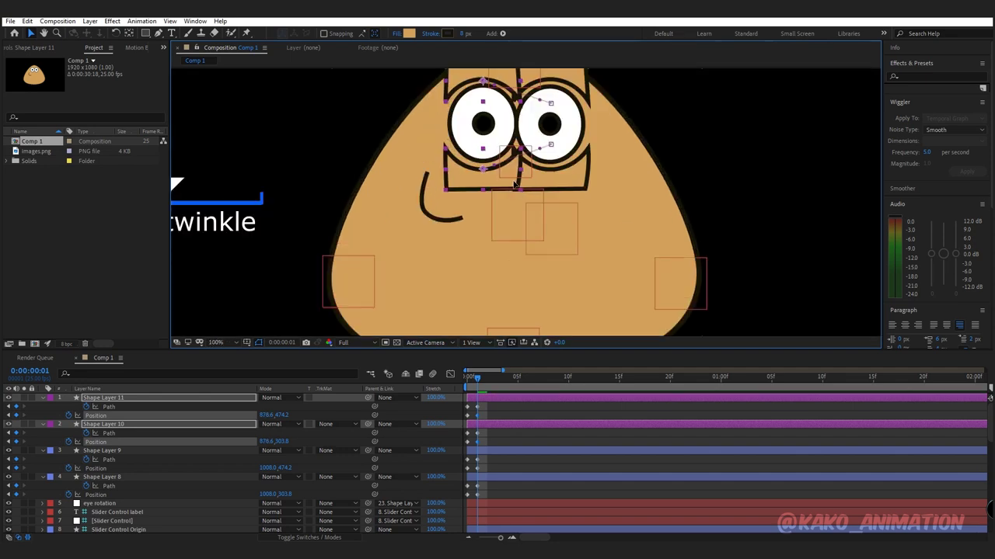
key(Page_Up)
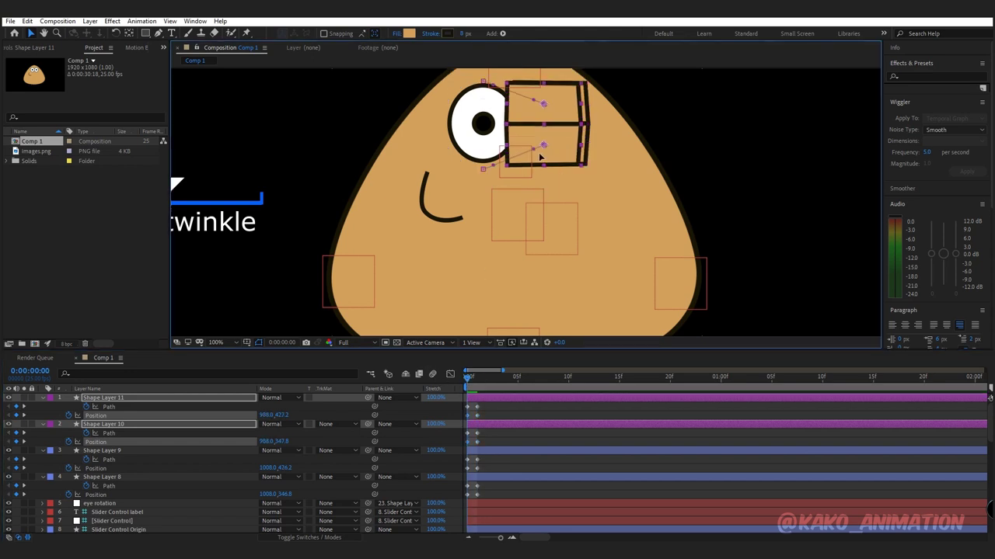
drag(542, 157, 490, 158)
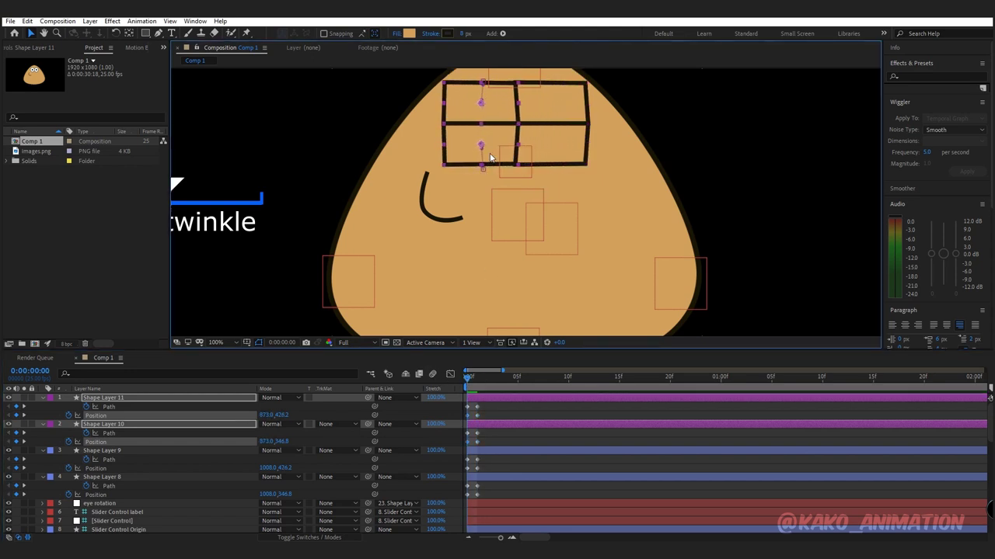
drag(486, 405, 466, 502)
Step: Create a new slider controller named blink in the Joysticks_n_Sliders panel
click(164, 48)
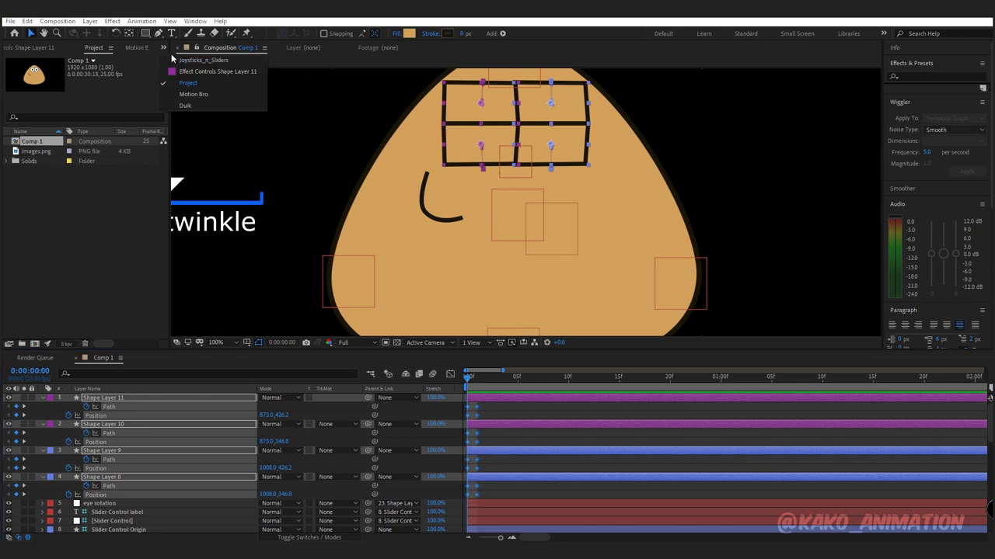
click(202, 62)
click(61, 147)
text(blink)
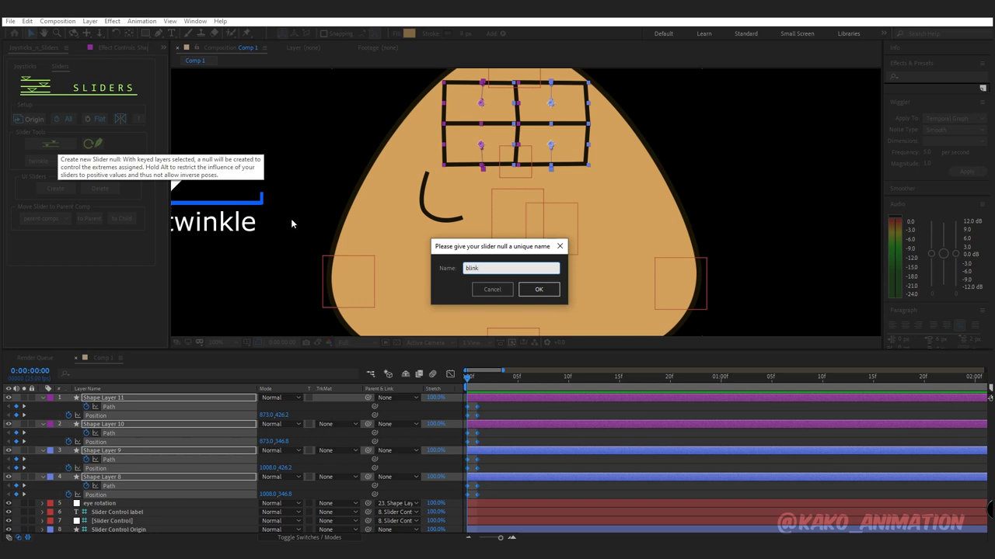
click(530, 286)
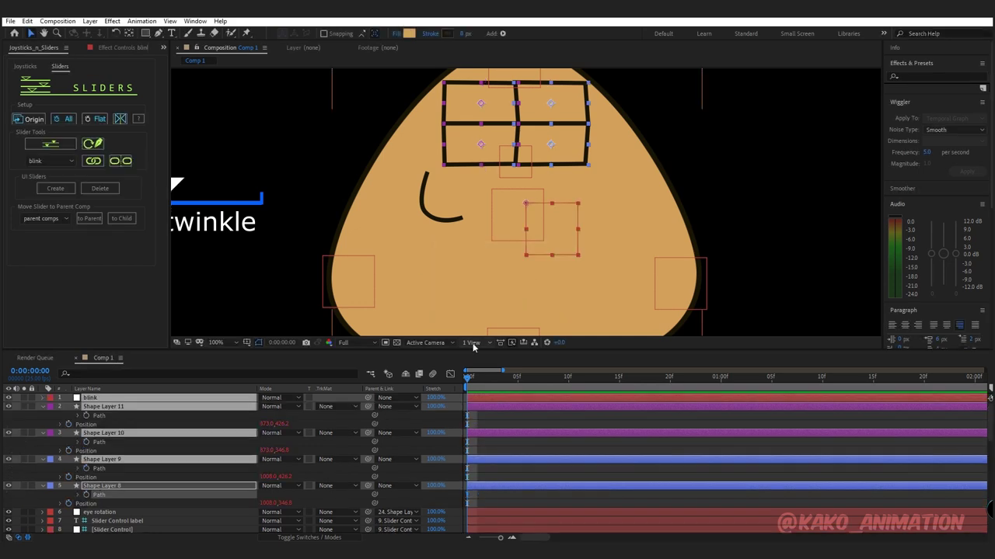
Step: Build the on-screen blink slider and drag it to preview the eyes opening
click(434, 424)
click(133, 398)
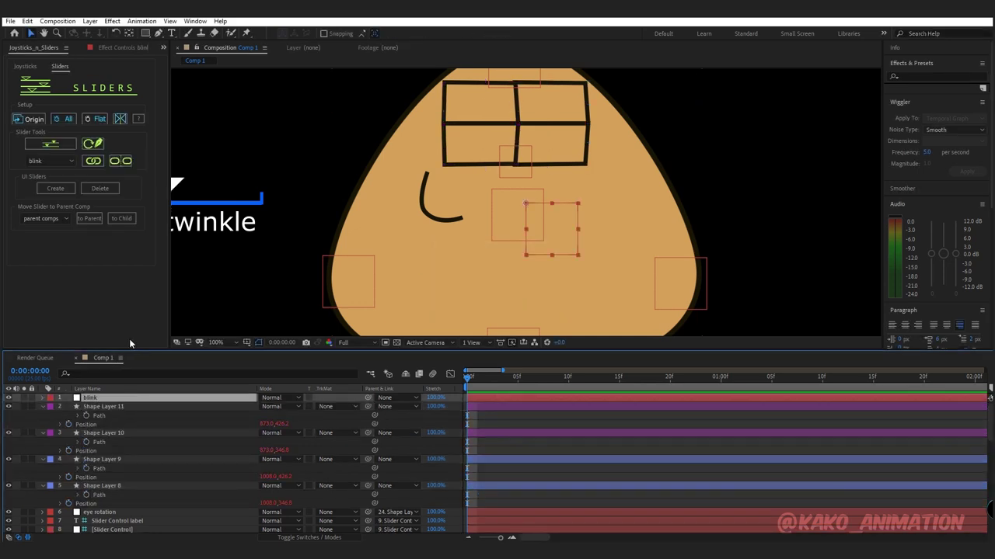
click(61, 188)
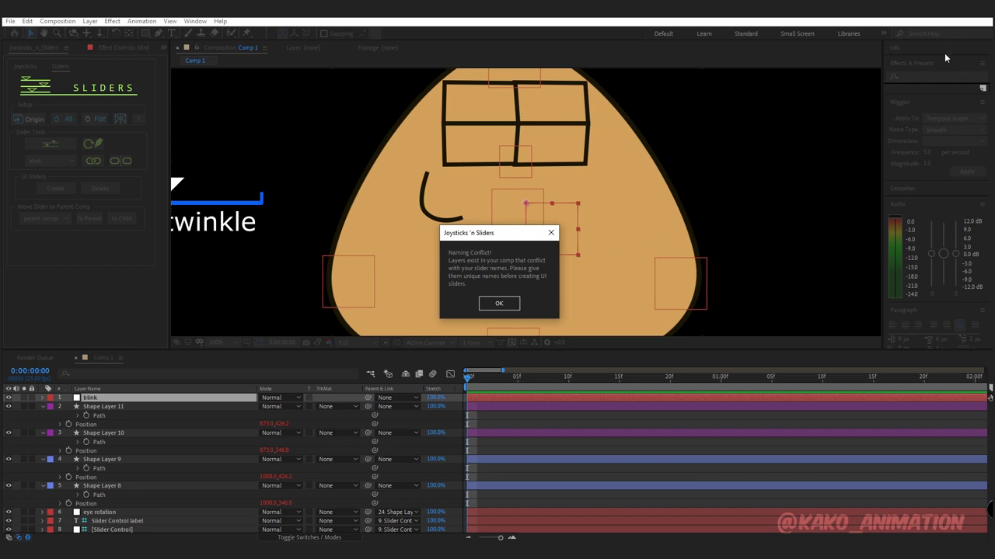
click(492, 305)
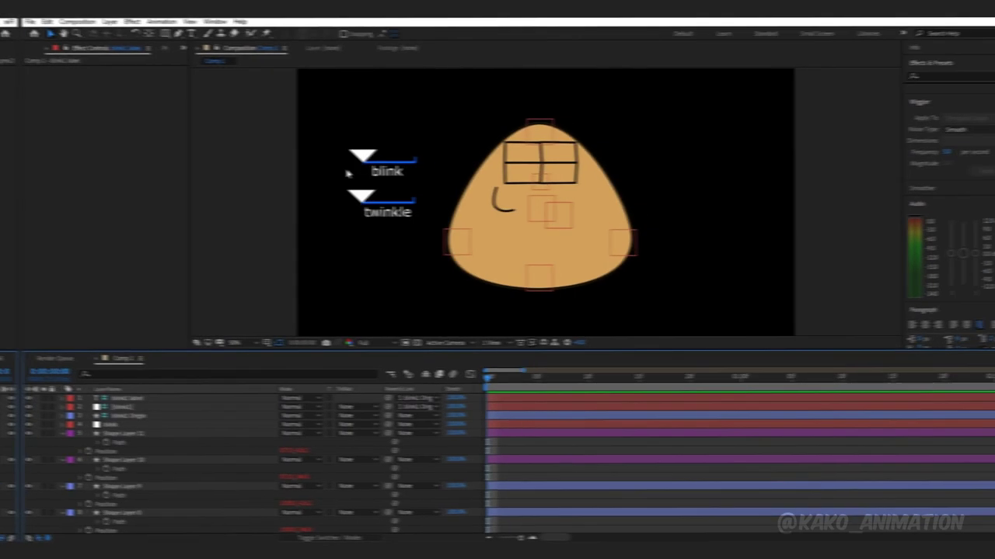
mouse_move(344, 155)
mouse_down()
mouse_move(336, 161)
mouse_move(349, 165)
mouse_move(332, 163)
mouse_up()
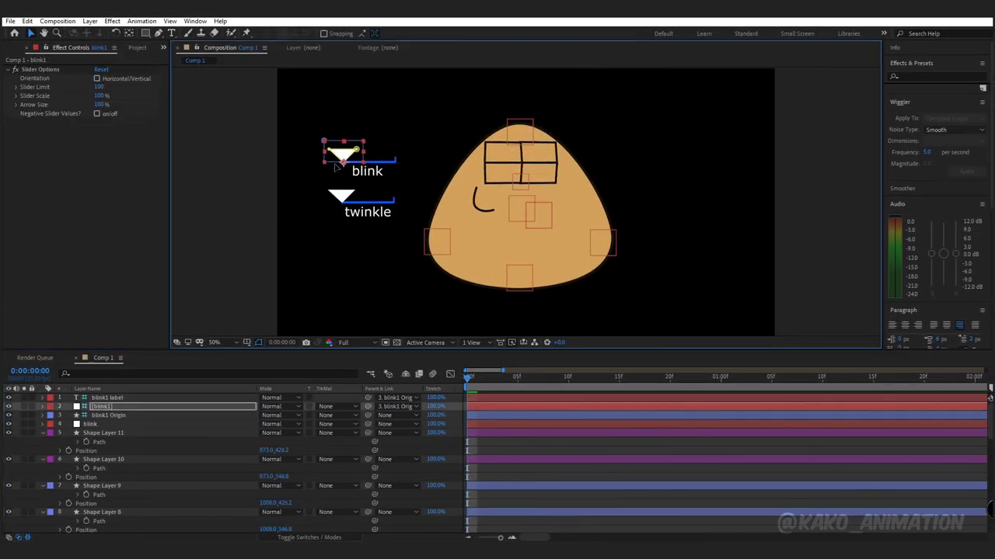
Step: Duplicate the right-eye mask as mask eye r 4 and place it above Shape Layer 9
scroll(611, 527, down, 3)
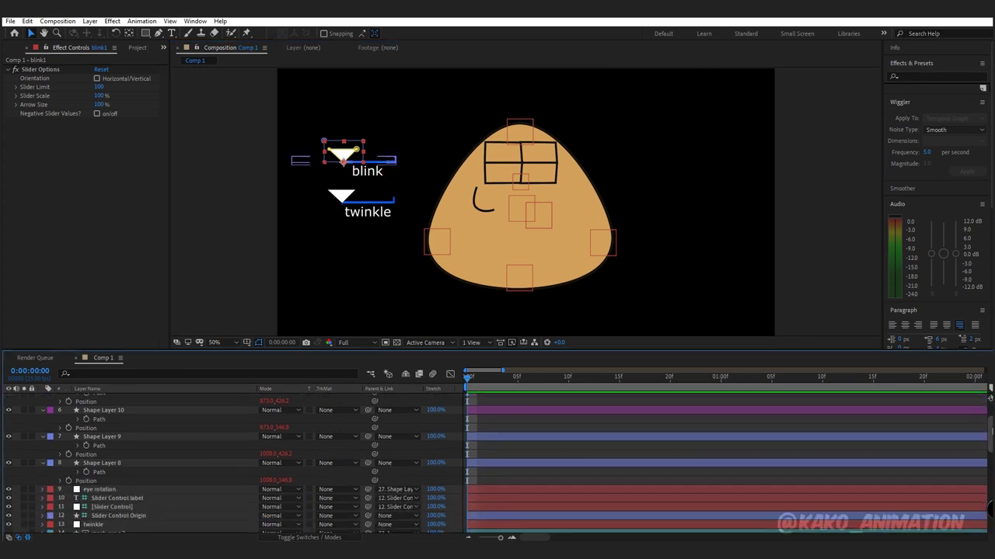
scroll(611, 527, down, 3)
scroll(611, 527, down, 2)
click(99, 467)
key(ctrl+d)
scroll(99, 470, up, 2)
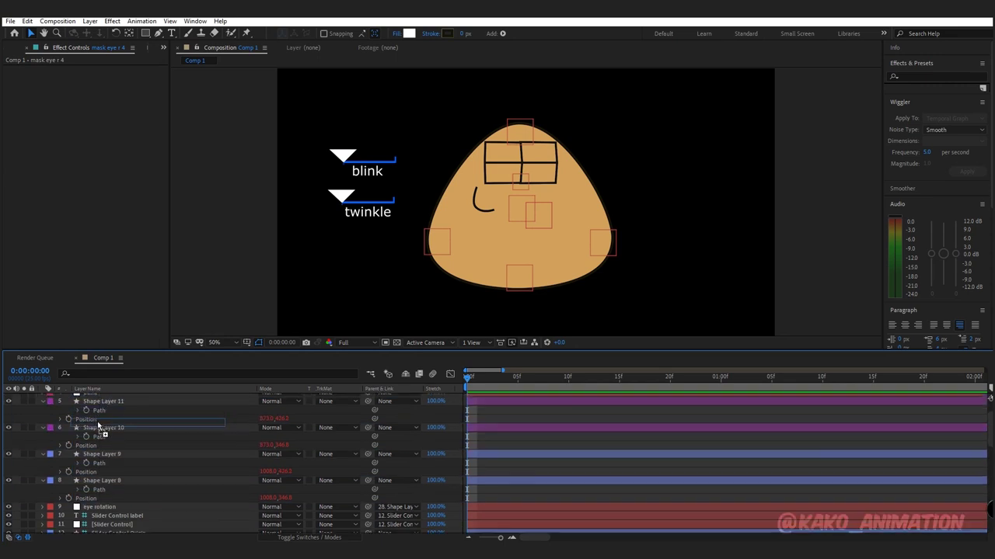
drag(97, 451, 96, 449)
click(98, 464)
click(99, 458)
Step: Set Shape Layer 9's track matte to Alpha Matte of mask eye r 4, then test the blink
click(10, 457)
click(10, 457)
click(98, 466)
click(332, 463)
click(348, 490)
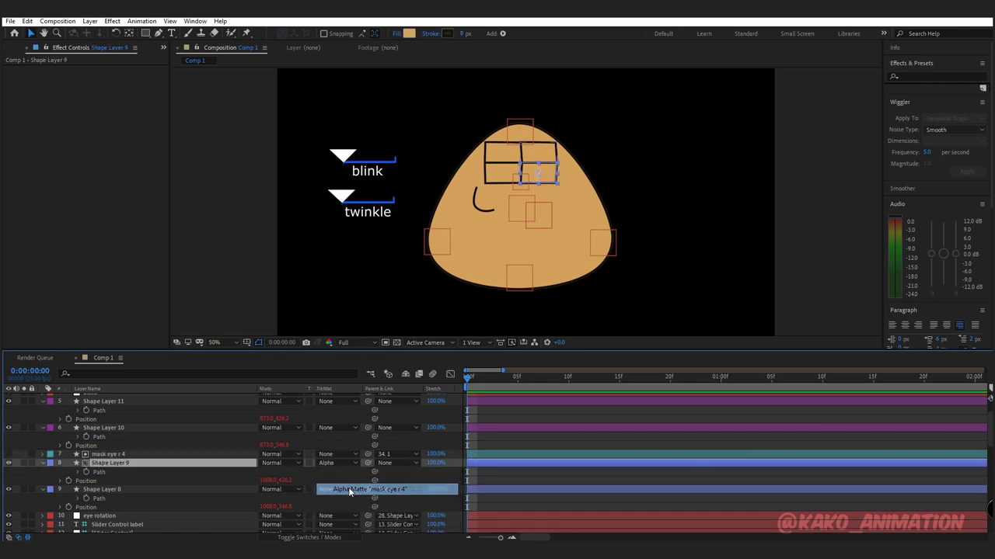
mouse_move(347, 156)
mouse_down()
mouse_move(400, 174)
mouse_move(344, 170)
mouse_up()
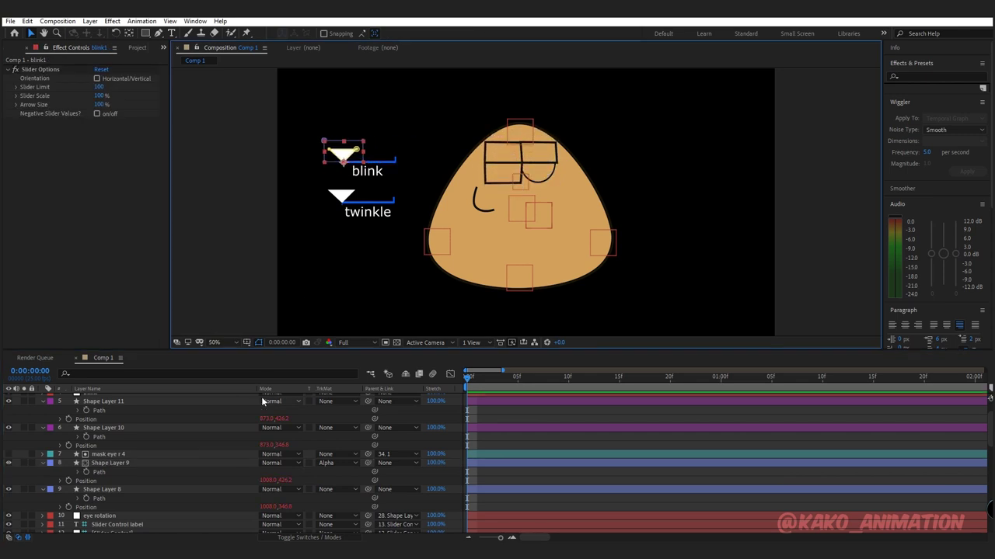
Step: Duplicate mask eye r 4 as mask eye r 5 and use it as Shape Layer 8's alpha matte
click(130, 455)
key(ctrl+d)
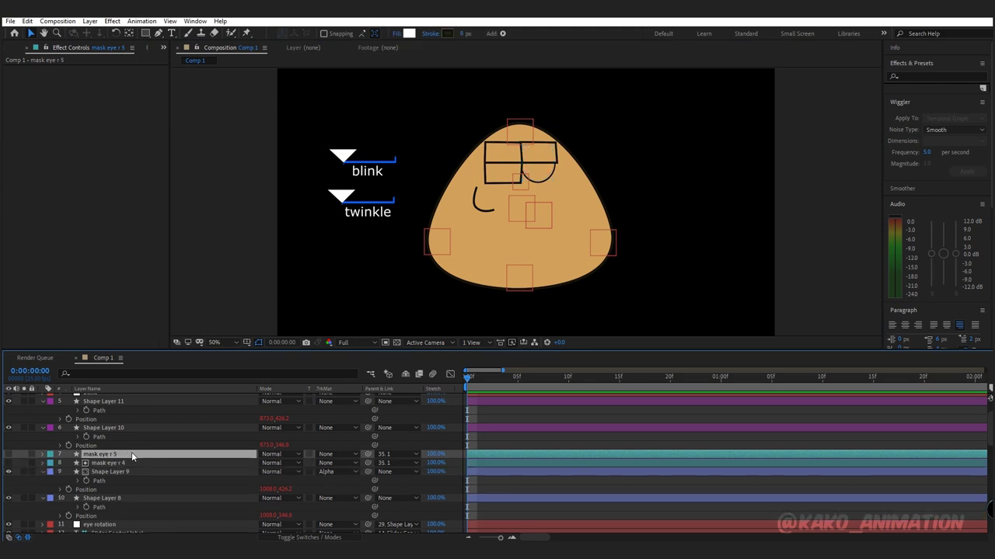
drag(131, 454, 127, 488)
click(125, 498)
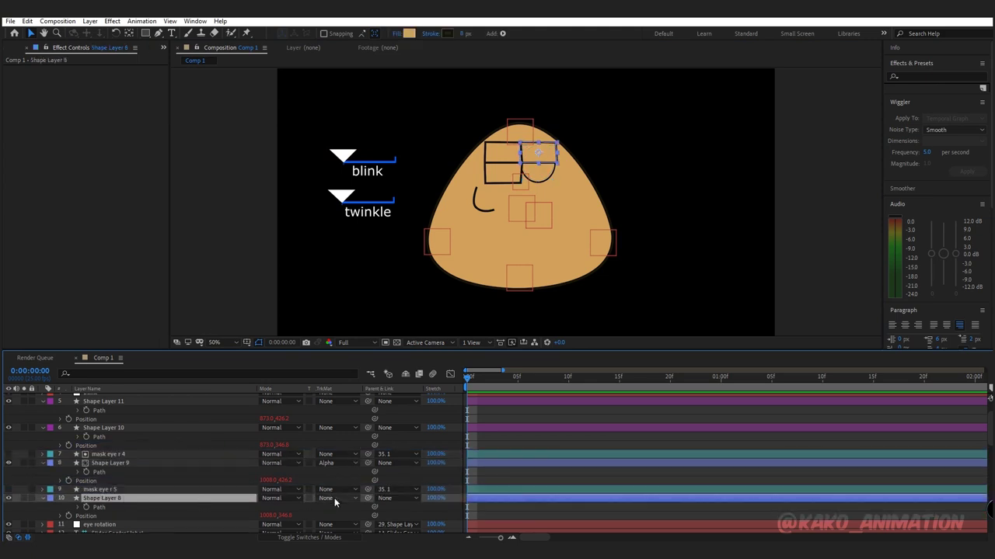
click(335, 500)
click(361, 454)
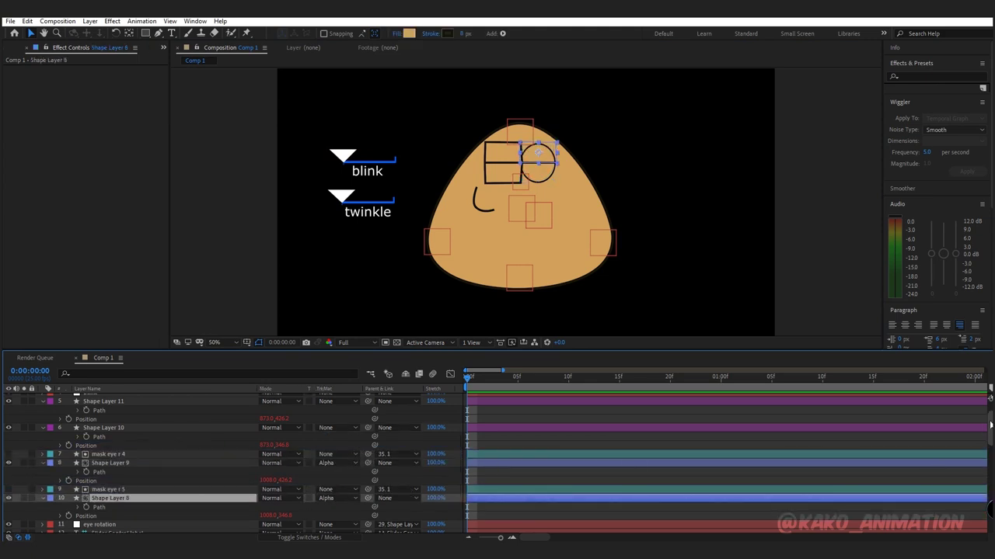
drag(989, 425, 987, 463)
Step: Duplicate mask eye l 2 as mask eye l 4 and make it Shape Layer 11's alpha matte
click(101, 472)
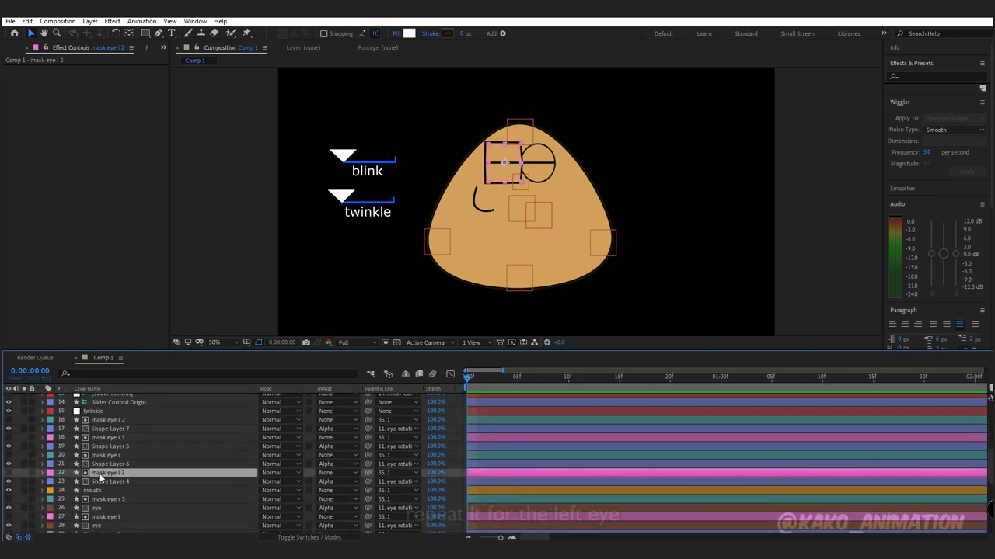
key(ctrl+d)
drag(101, 474, 106, 428)
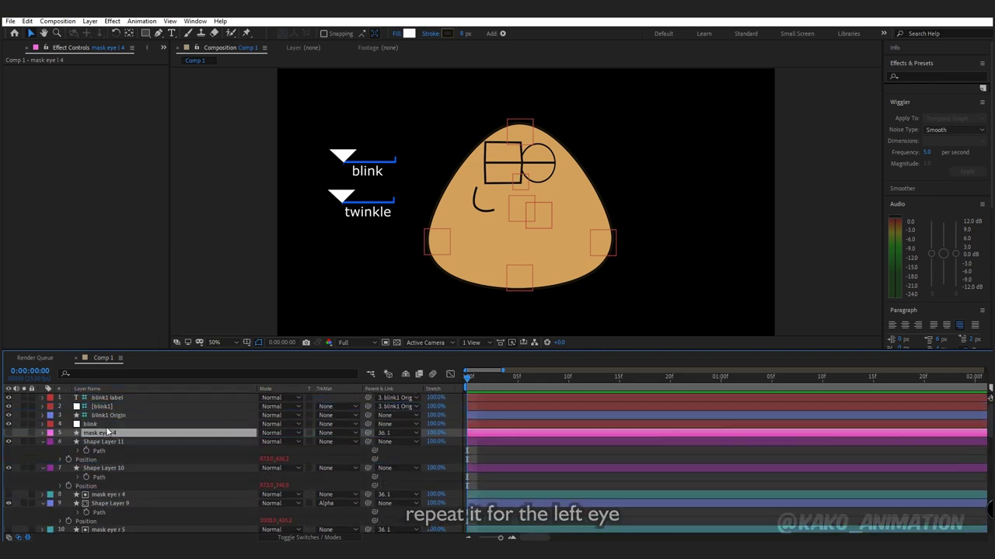
click(109, 442)
click(322, 444)
click(342, 467)
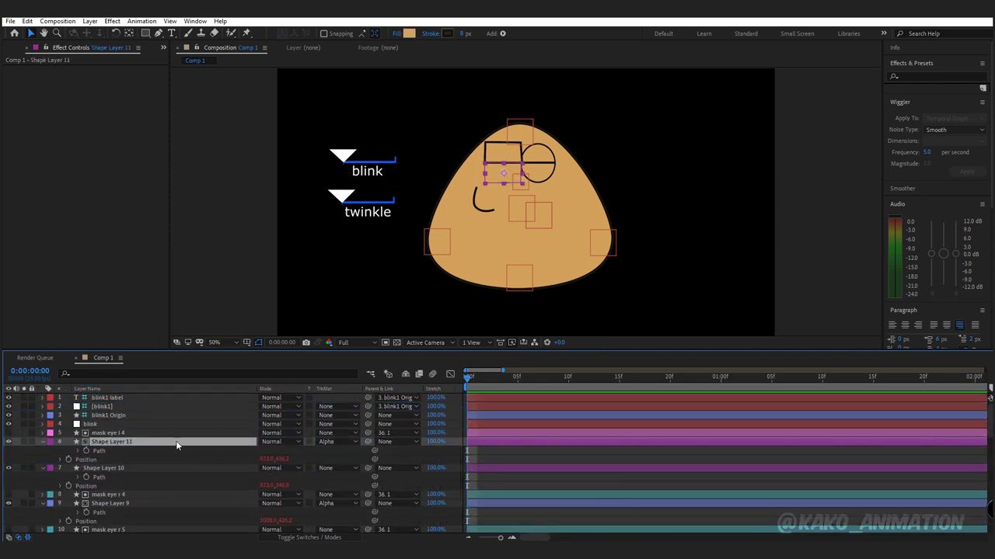
Step: Shrink mask eye l 4 to 98% scale
click(133, 432)
key(s)
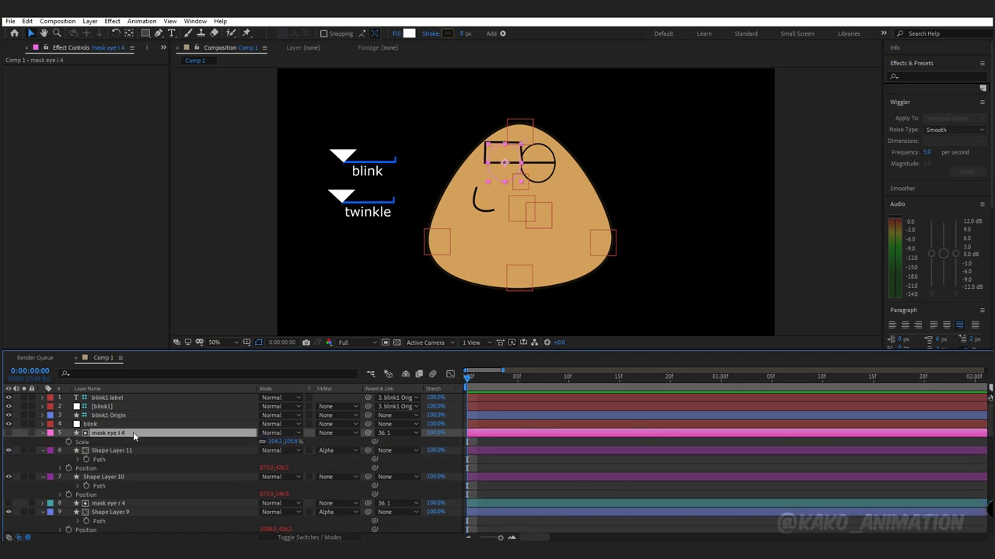
click(273, 442)
key(Return)
Step: Duplicate it as mask eye l 5, alpha-matte Shape Layer 10, and test blink opening and closing
key(ctrl+d)
drag(150, 435, 149, 472)
click(140, 484)
click(334, 485)
click(359, 435)
click(417, 464)
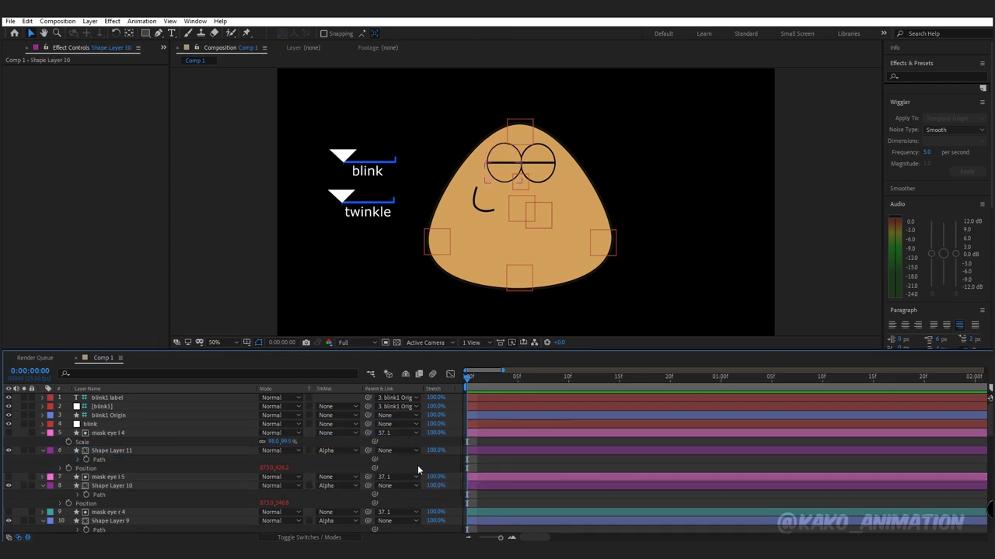
mouse_move(343, 156)
mouse_down()
mouse_move(378, 153)
mouse_move(336, 156)
mouse_up()
click(819, 202)
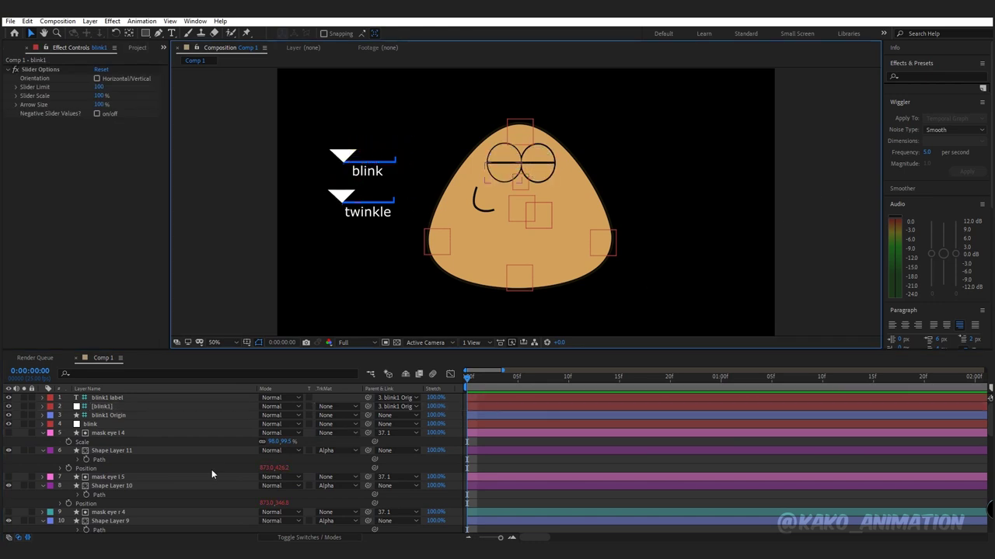
Step: Parent eyelid Shape Layers 8–11 to layer 1
click(112, 450)
ctrl+click(96, 487)
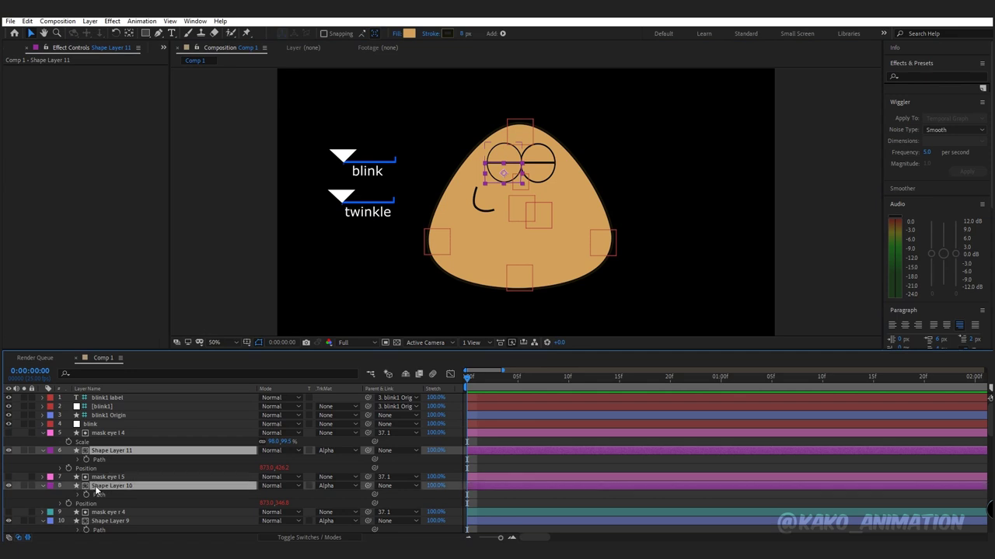
ctrl+click(102, 522)
scroll(776, 482, down, 2)
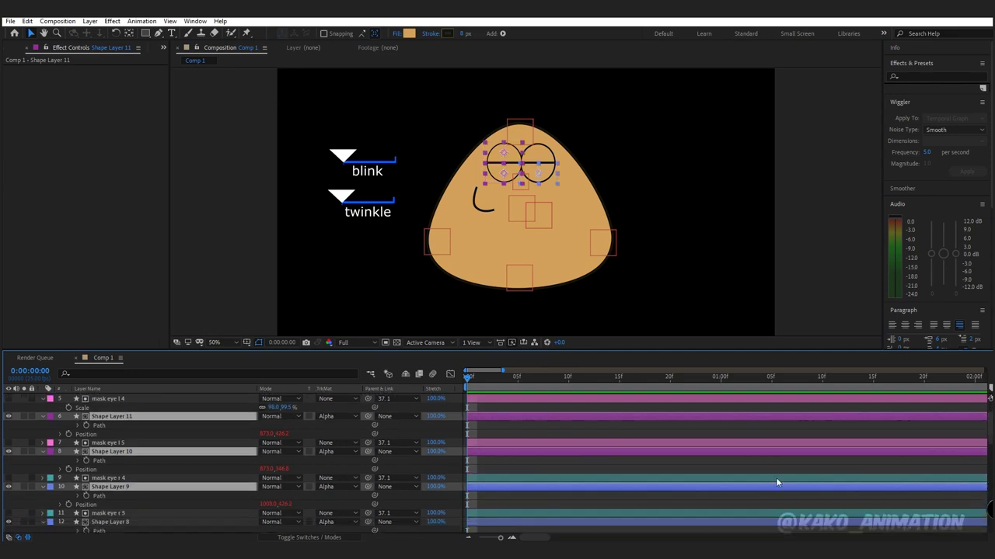
ctrl+click(132, 525)
click(387, 523)
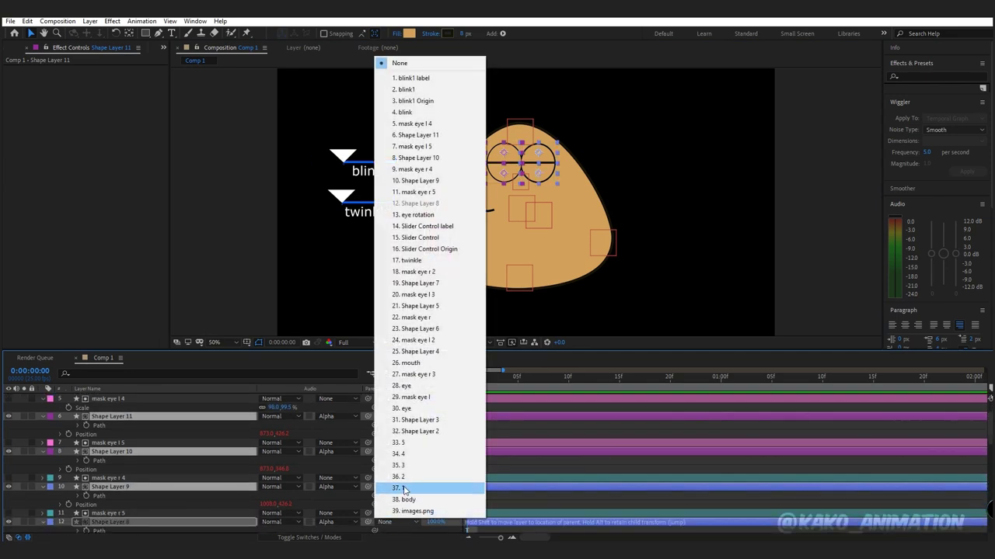
click(403, 488)
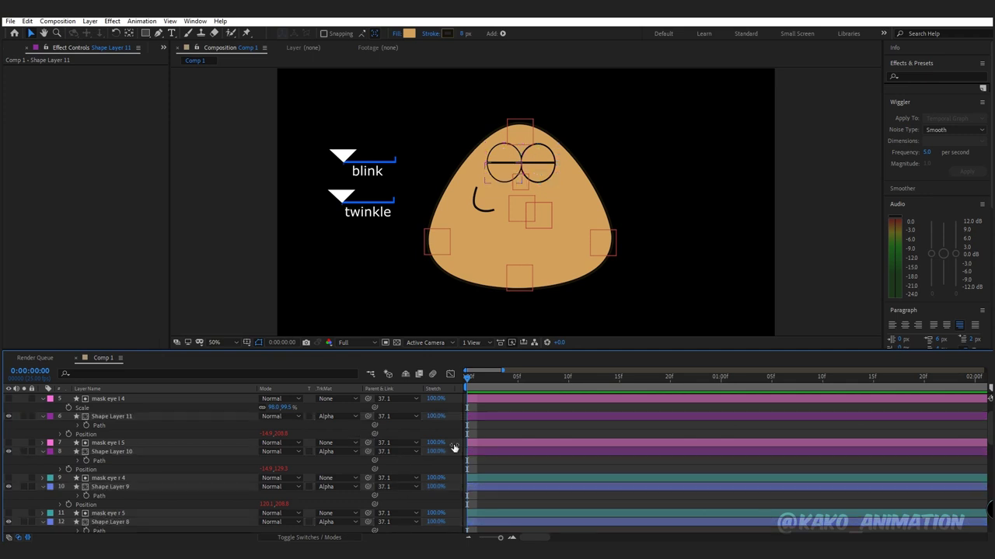
Step: Drag the blink slider to show Pou's eyes open again
scroll(155, 467, down, 5)
click(144, 501)
drag(519, 130, 525, 115)
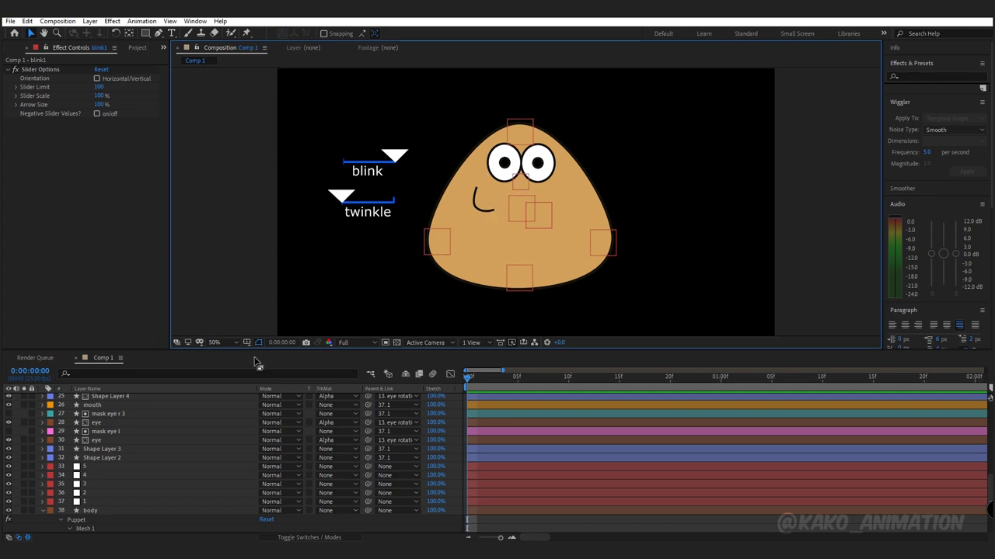
Step: Set the mouth's Stroke 1 to Round Cap and Round Join
click(91, 405)
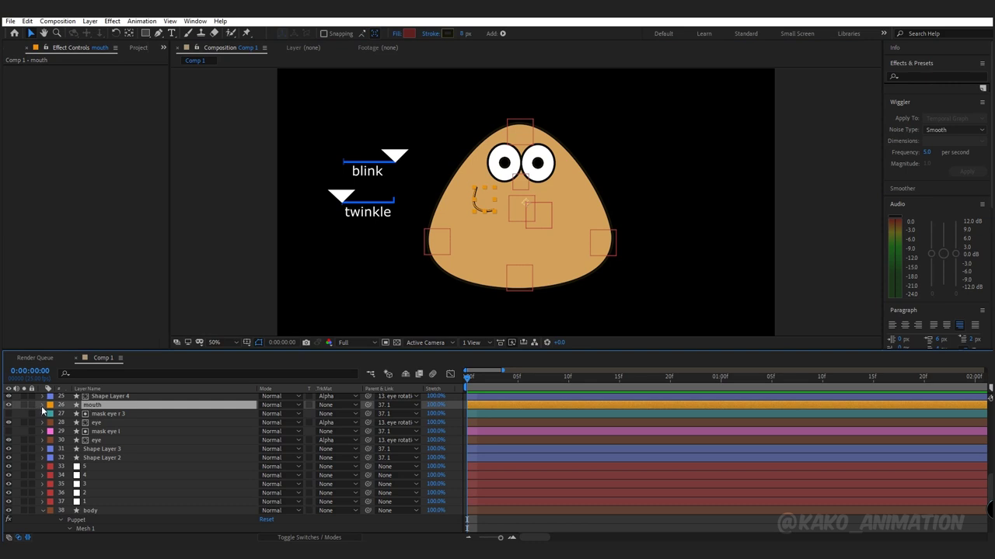
click(43, 407)
click(50, 415)
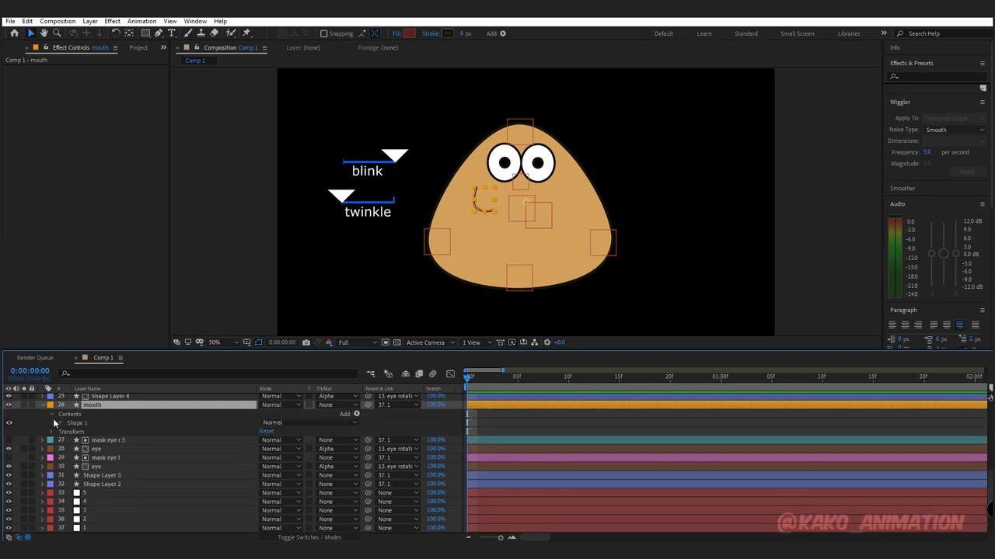
click(57, 423)
click(67, 439)
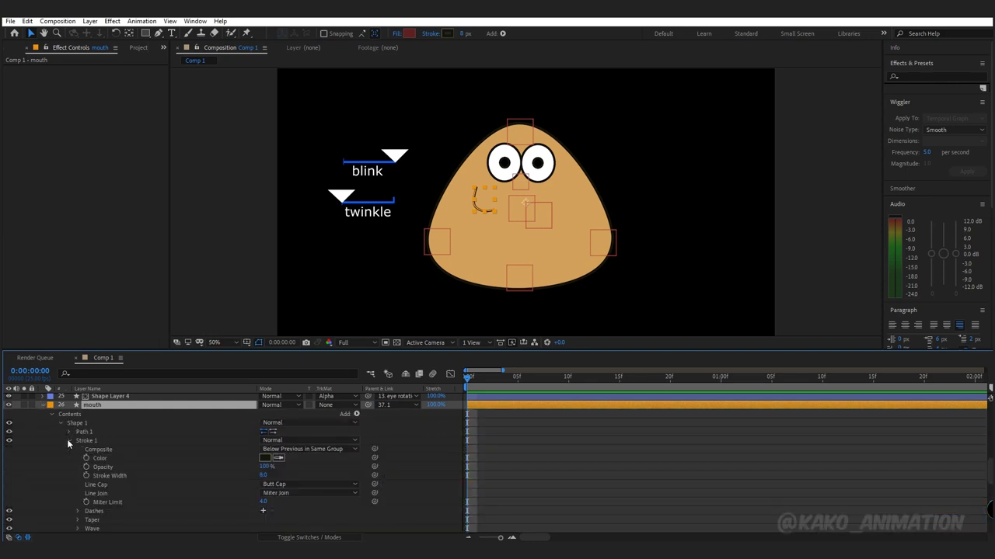
click(300, 485)
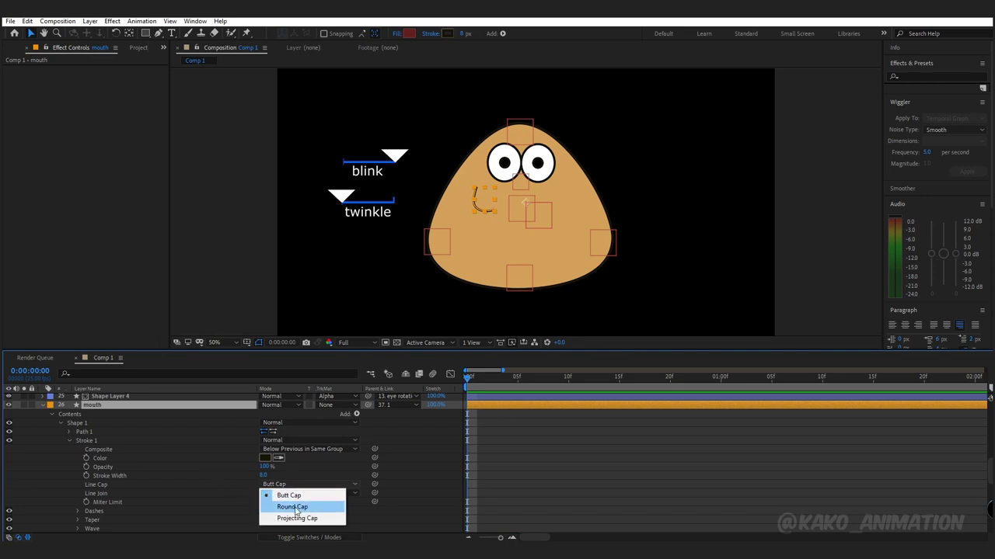
click(292, 506)
click(292, 494)
click(290, 515)
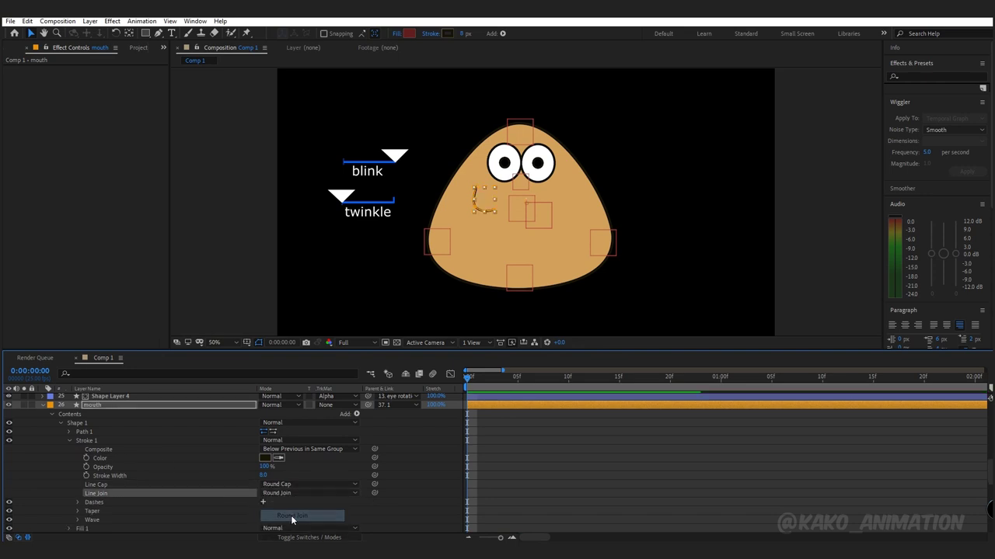
Step: Add a keyframe to the mouth's Path at frame 1
click(68, 431)
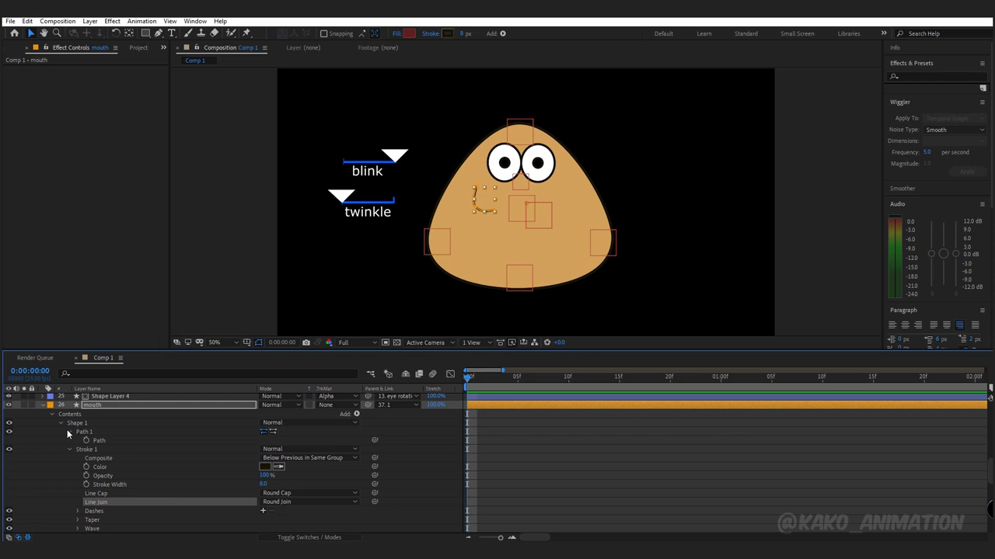
click(68, 449)
key(Page_Down)
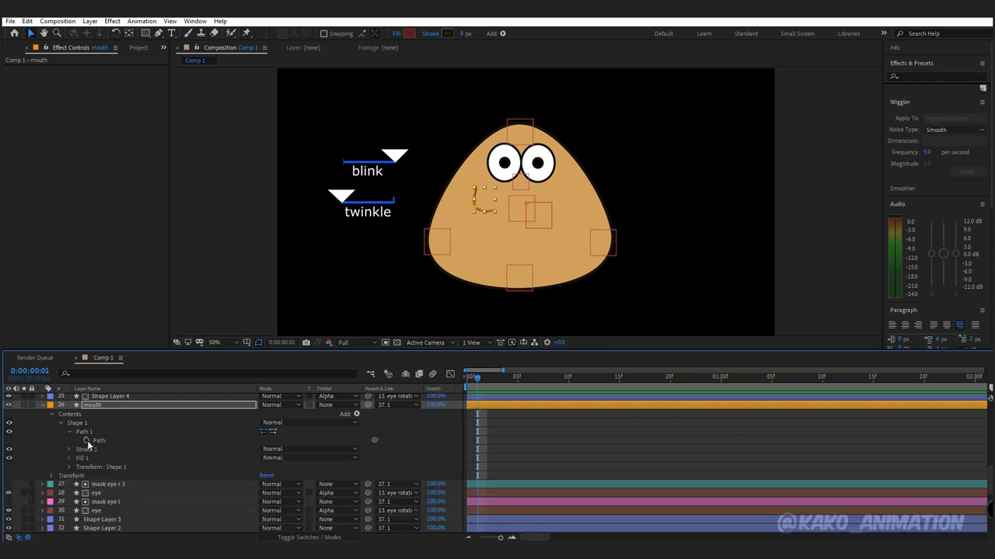
click(86, 441)
click(469, 381)
Step: Reshape the mouth path into a wide, centred smile under the eyes
key(period)
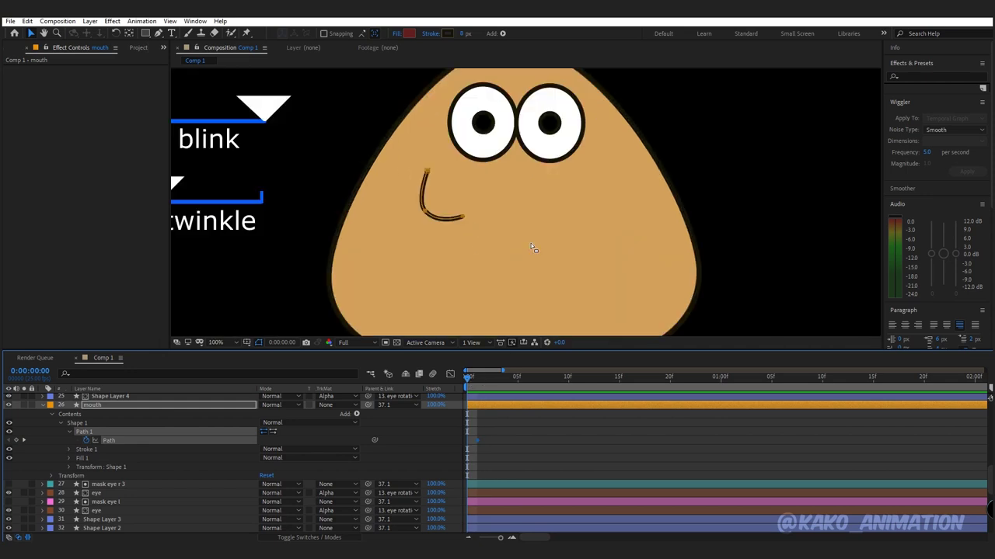
key(period)
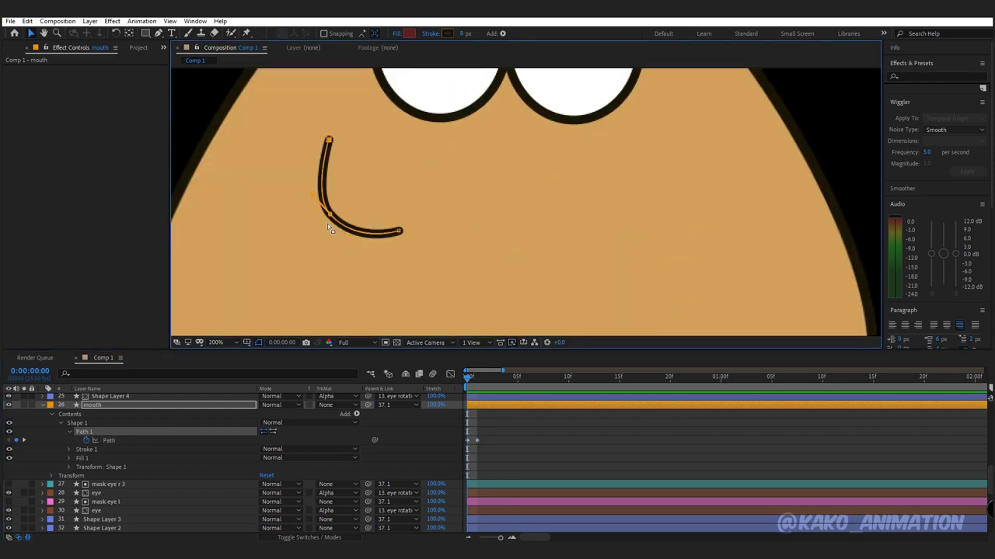
drag(330, 215, 381, 226)
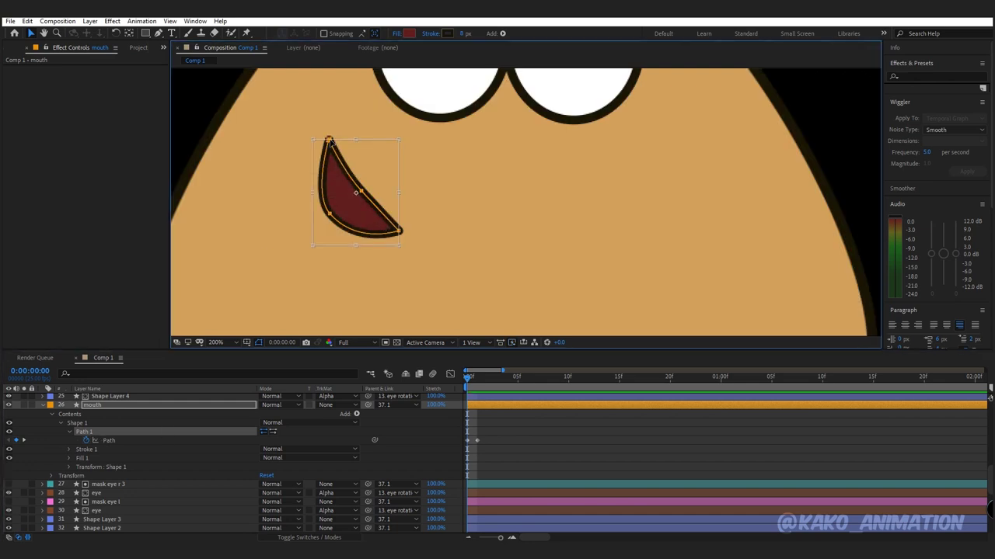
drag(417, 255, 483, 176)
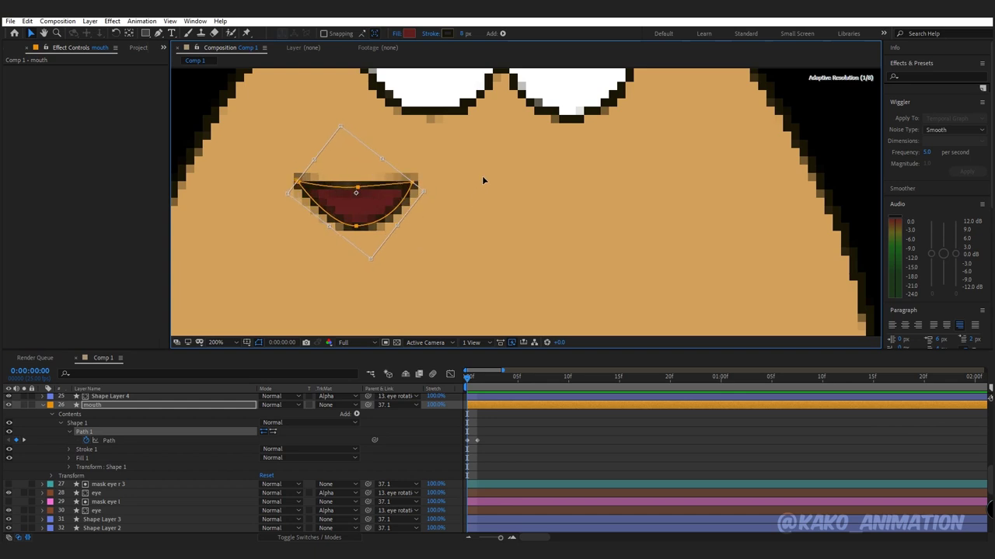
mouse_move(389, 196)
mouse_down()
mouse_move(537, 194)
mouse_move(574, 181)
mouse_up()
drag(440, 179, 420, 181)
drag(502, 185, 500, 181)
drag(555, 222, 465, 230)
key(comma)
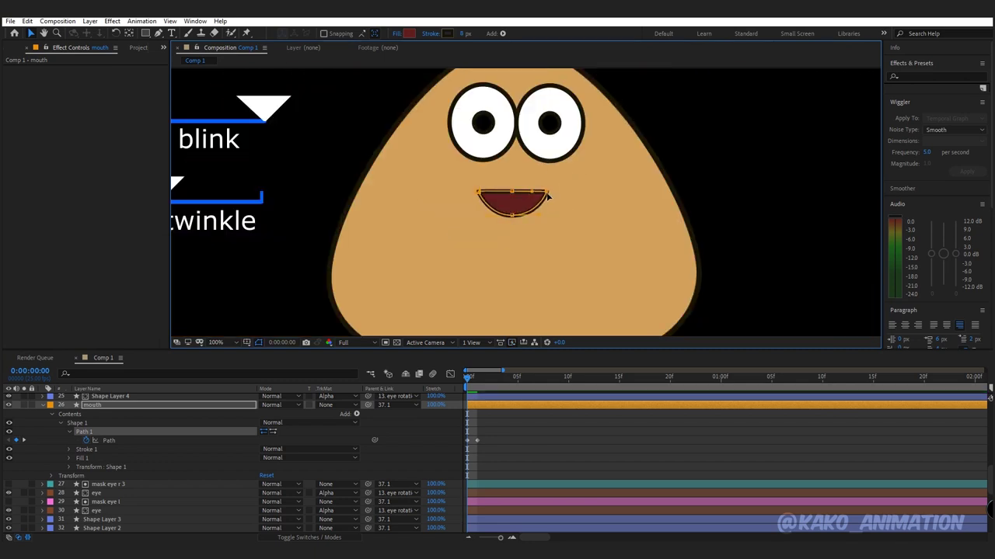
drag(516, 204, 518, 201)
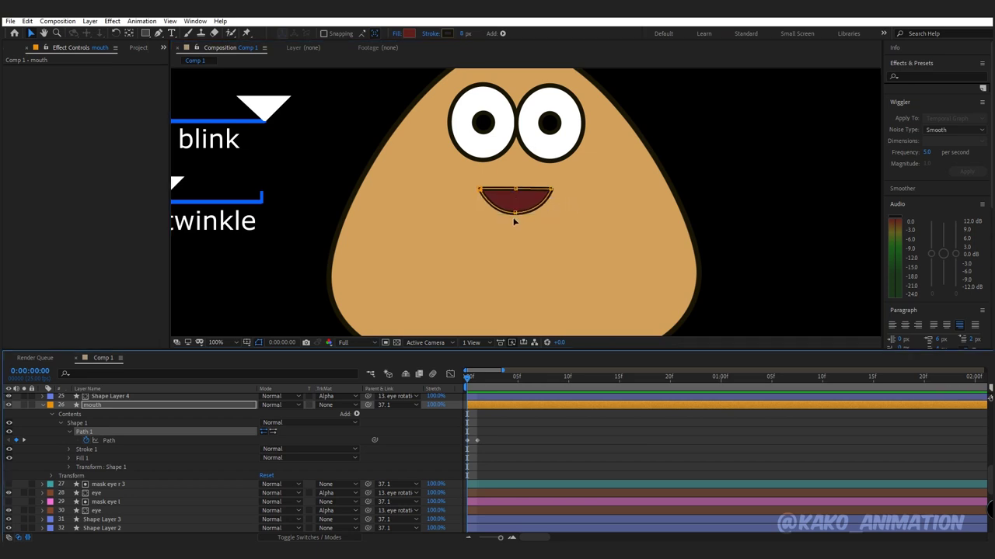
Step: At frame 2, paste the mouth shape and reshape it into a flatter, wider lens
drag(468, 378, 487, 381)
click(467, 440)
key(ctrl+c)
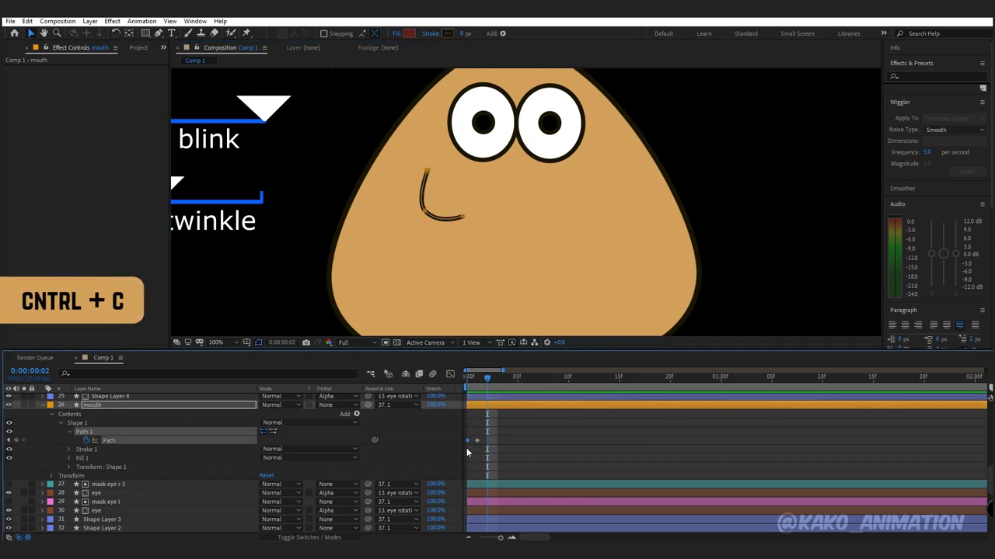
key(ctrl+v)
drag(516, 189, 515, 176)
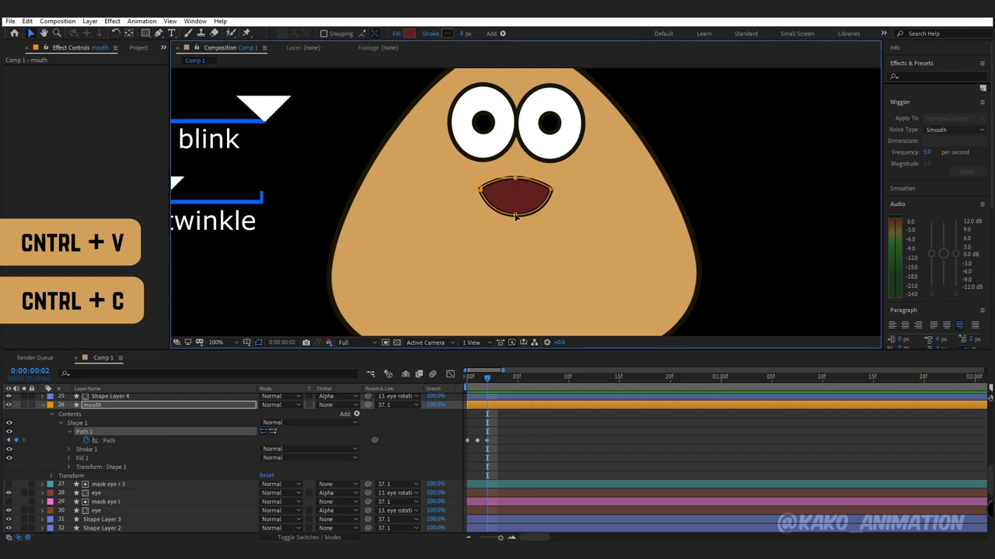
double_click(517, 181)
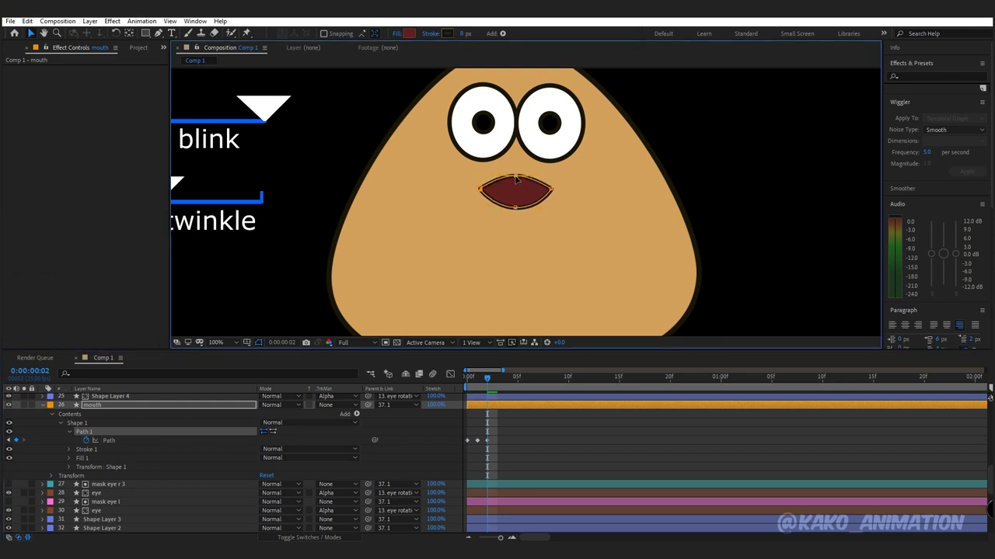
drag(550, 195, 518, 208)
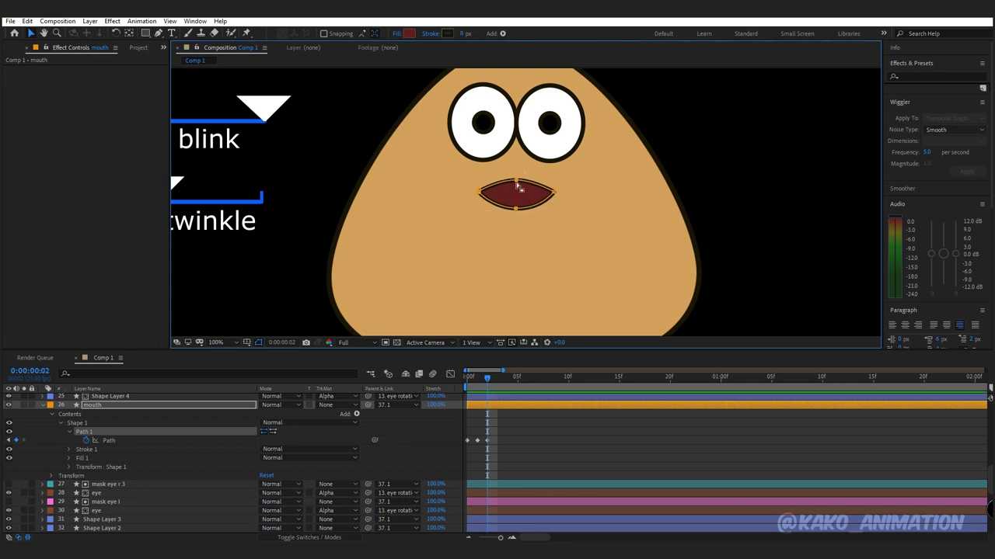
Step: At frame 3, stretch the mouth into a taller open oval and preview
click(496, 379)
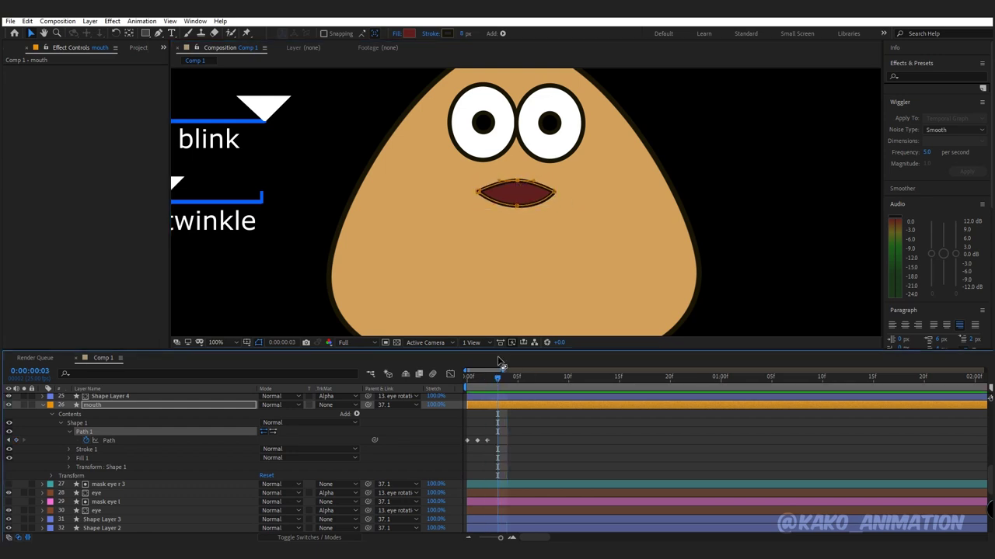
key(ctrl+v)
drag(512, 180, 518, 168)
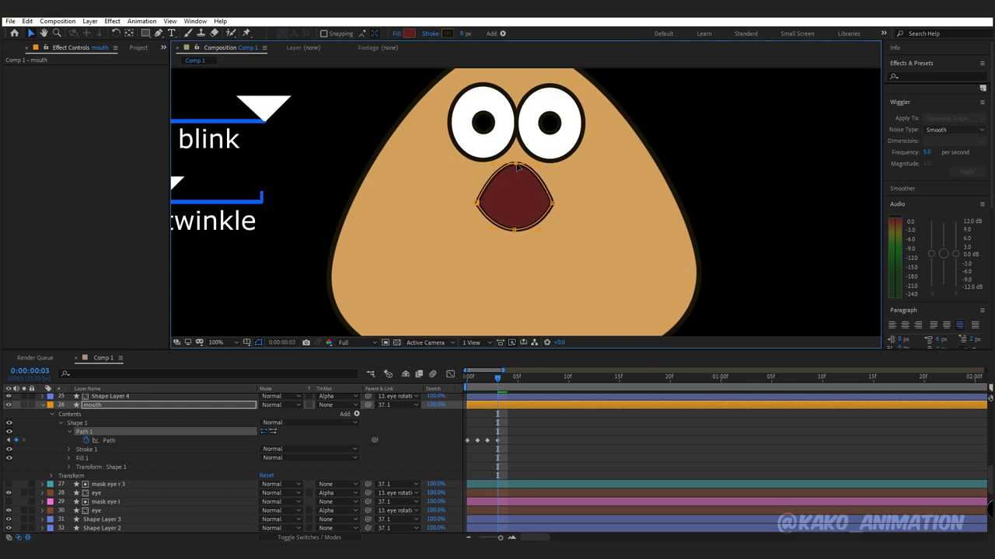
drag(554, 204, 557, 206)
key(Return)
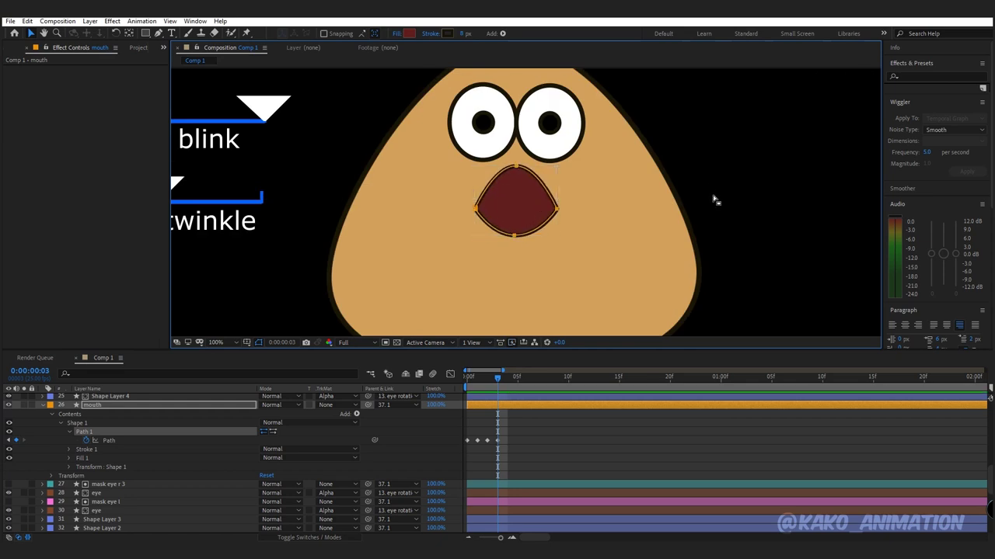
drag(493, 384, 506, 384)
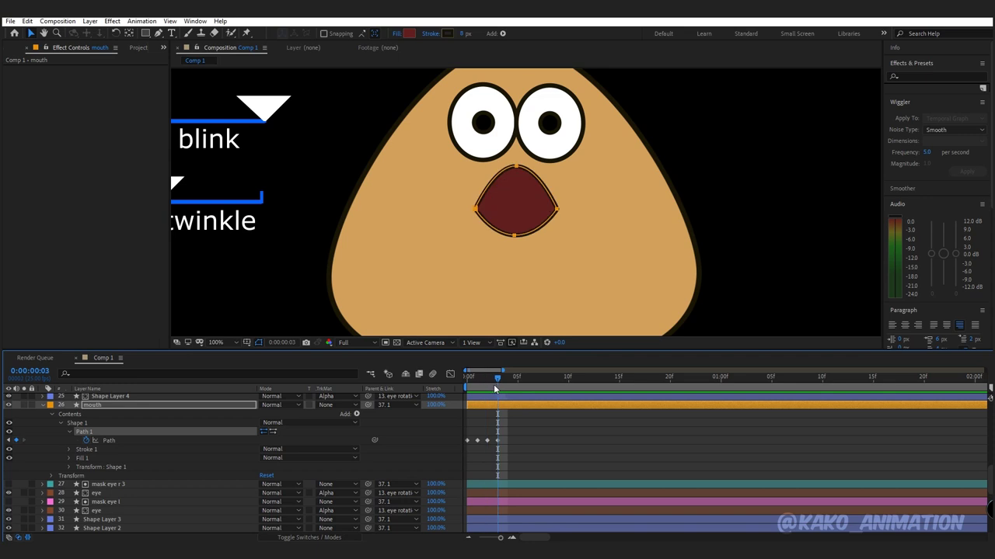
Step: At frame 4, flatten the mouth into a thin closed line and select all Path keyframes
click(472, 440)
click(469, 441)
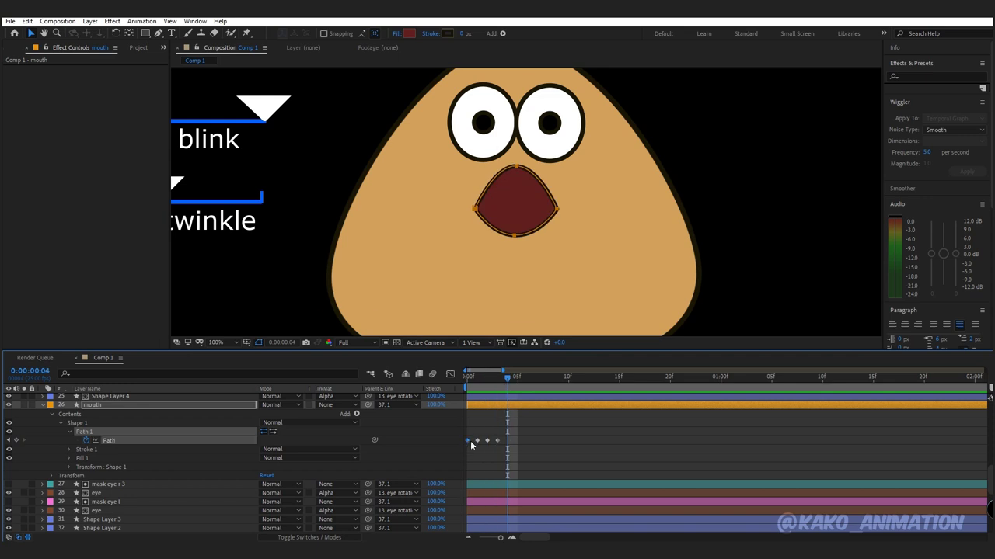
drag(515, 165, 515, 189)
drag(515, 234, 516, 191)
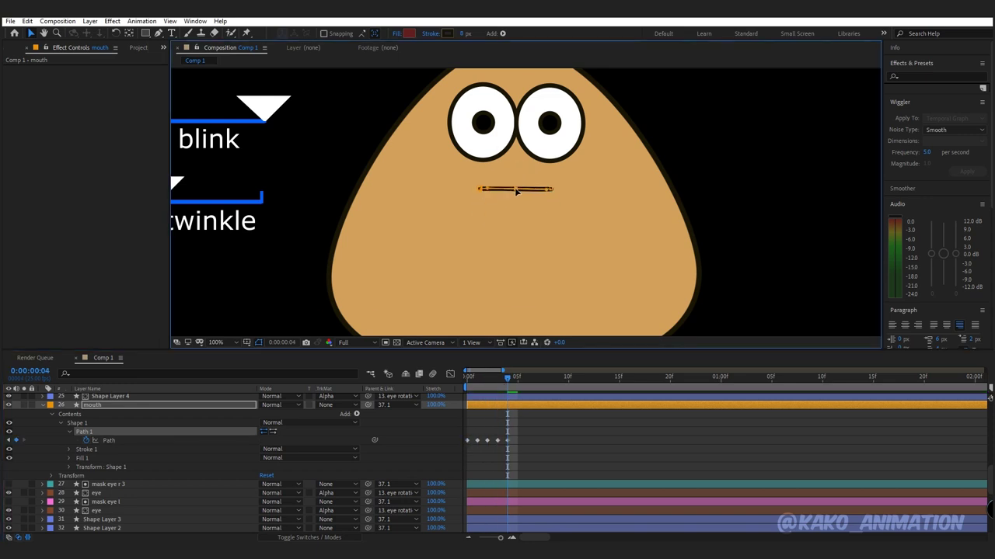
key(period)
drag(582, 177, 555, 177)
drag(433, 177, 472, 177)
key(F2)
key(comma)
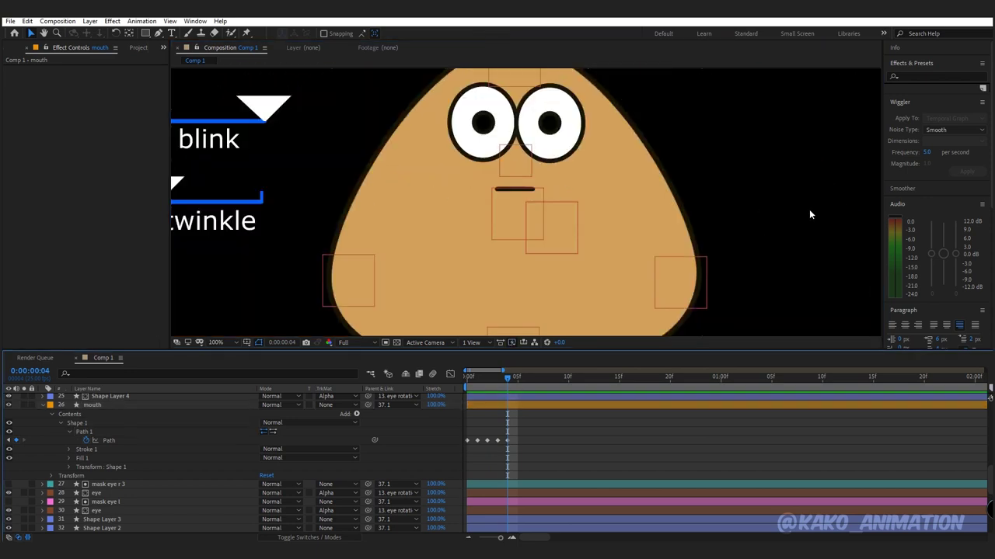
drag(527, 435, 456, 453)
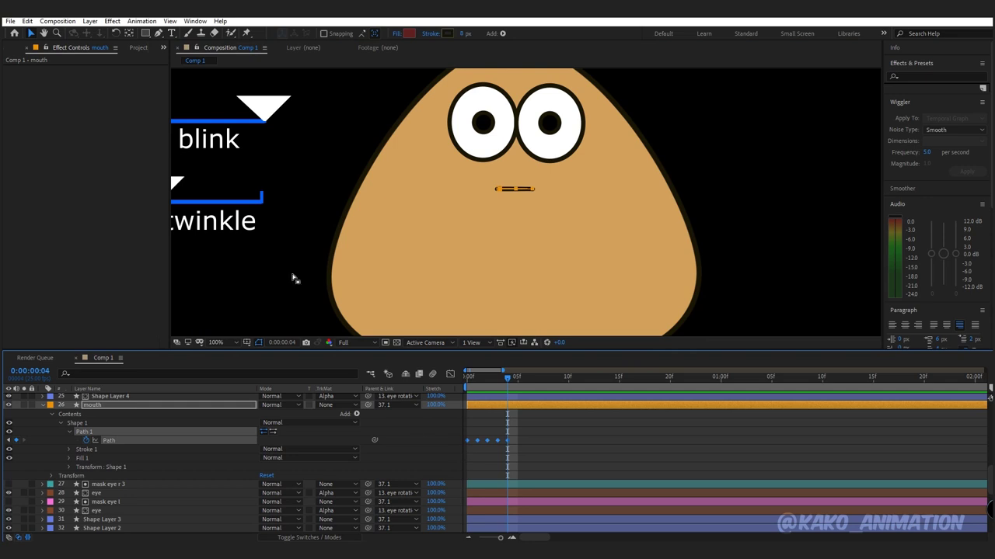
Step: Create a joystick named mouth rig from the Joysticks_n_Sliders panel
click(163, 50)
click(191, 62)
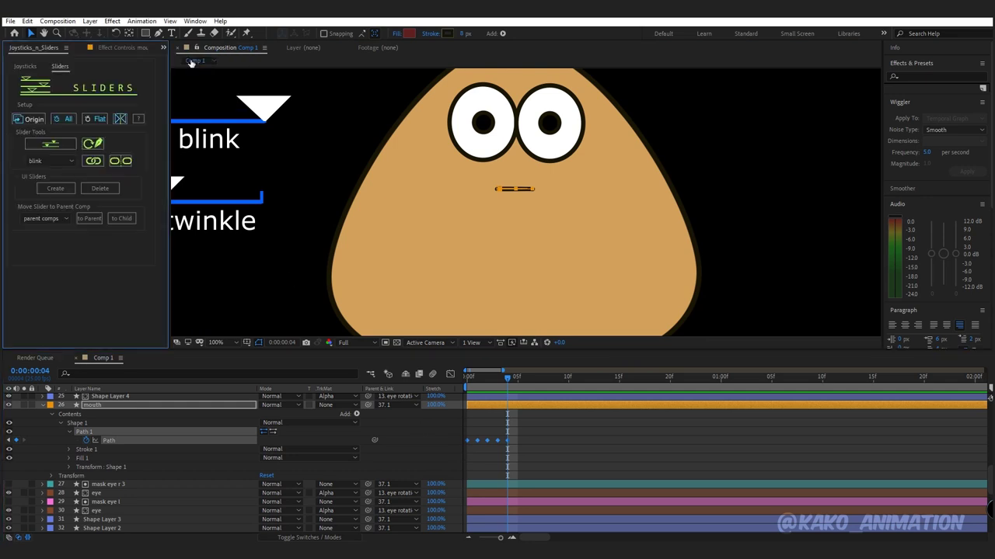
click(26, 67)
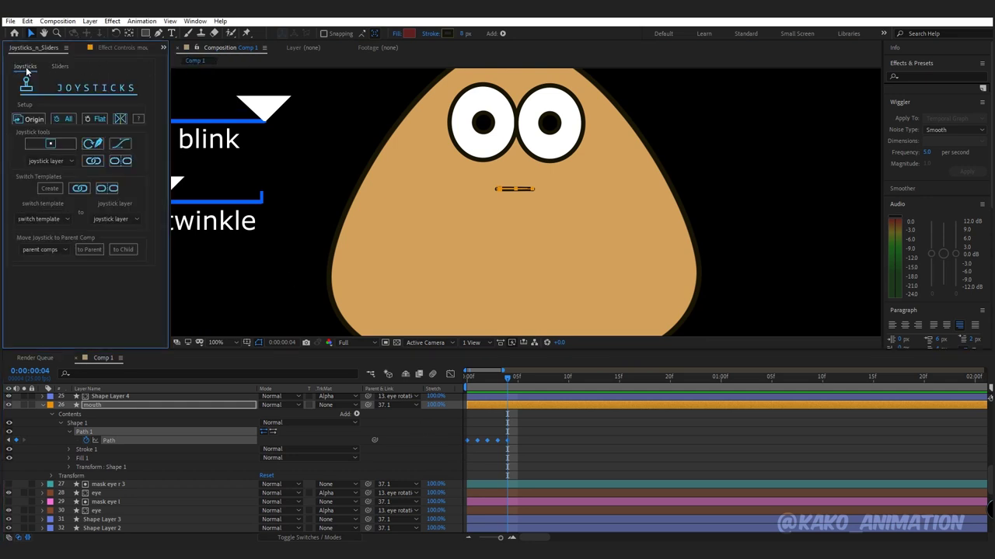
click(45, 145)
text(mouth rig)
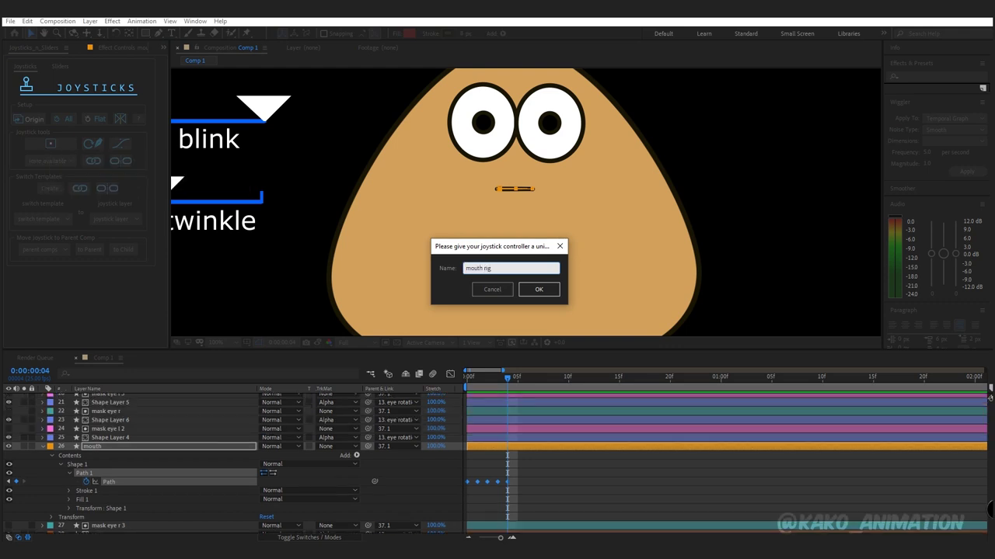
key(Return)
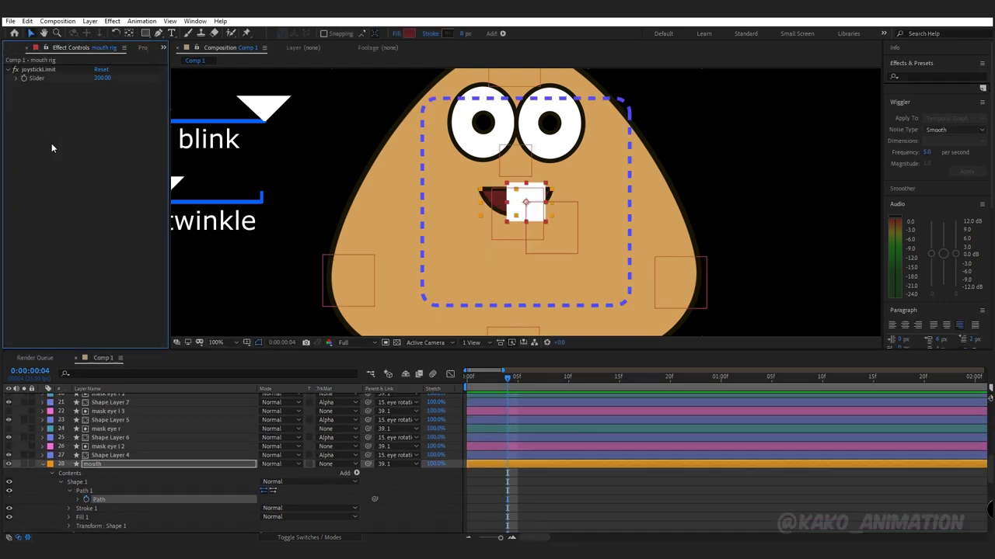
Step: Move the mouth rig controller to the comp's upper right beside the face
key(comma)
key(comma)
mouse_move(526, 203)
mouse_down()
mouse_move(690, 142)
mouse_move(684, 117)
mouse_move(725, 140)
mouse_up()
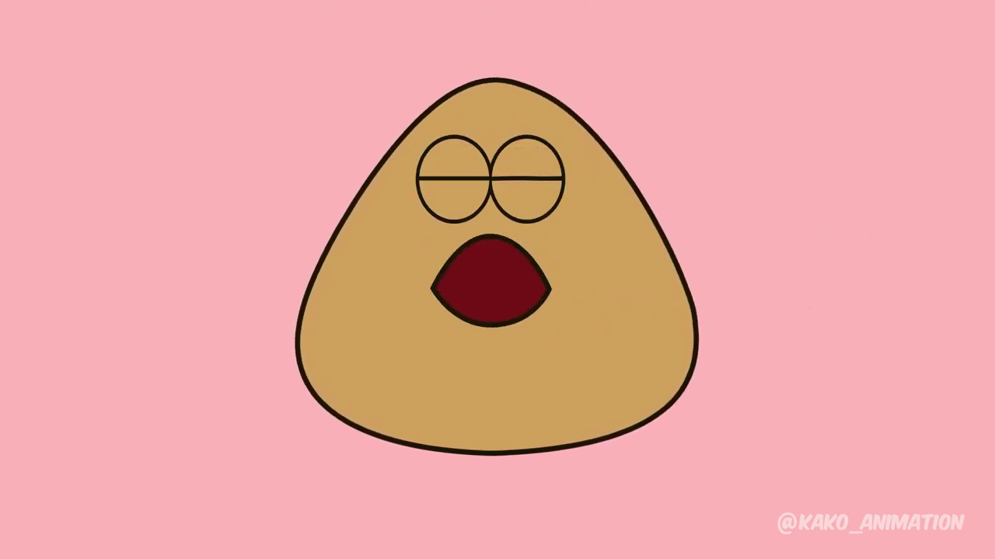
scroll(975, 435, down, 3)
scroll(977, 459, down, 3)
scroll(981, 484, down, 3)
scroll(980, 484, down, 2)
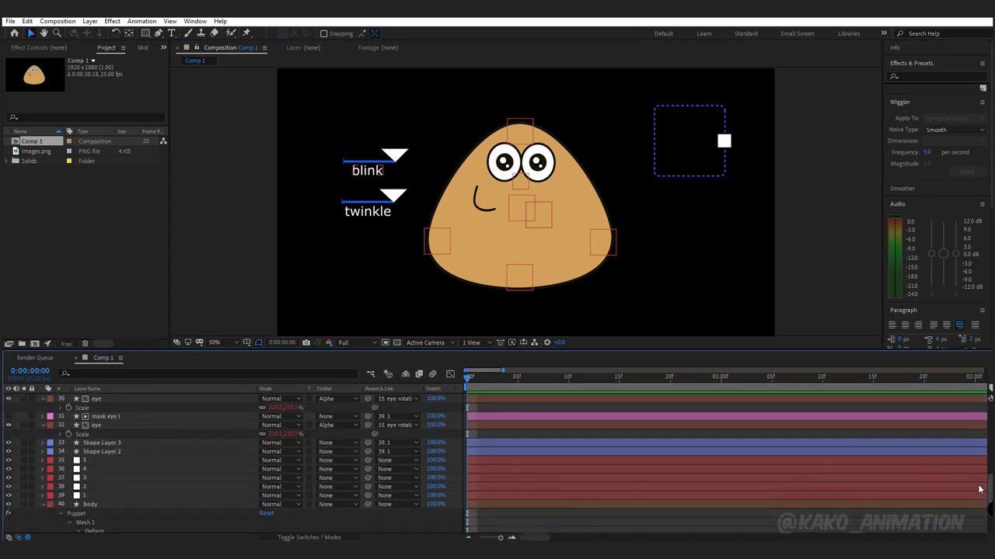
Step: Key control point 4's Position at 0f, 10f, 20f and 1:05 with small nudges
click(83, 470)
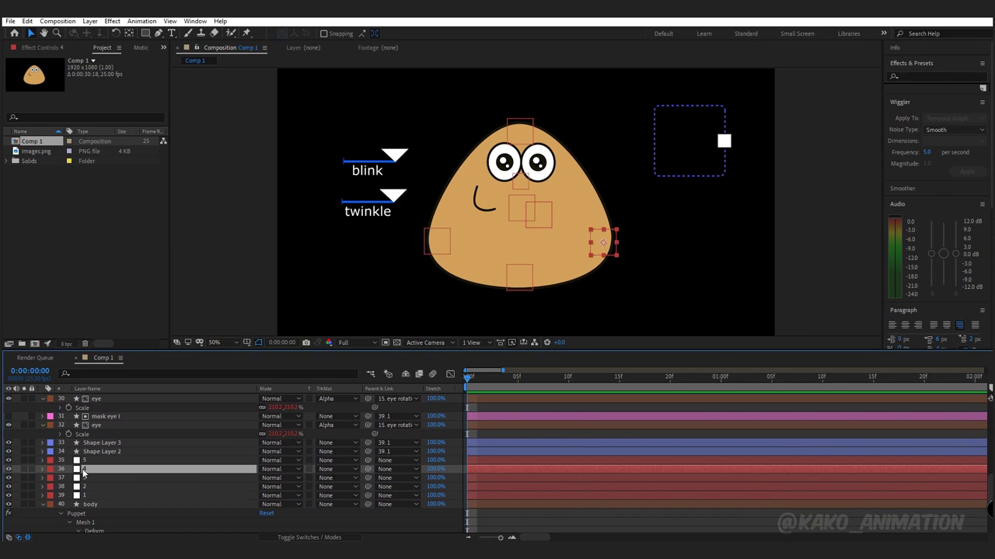
key(p)
click(69, 478)
key(shift+Page_Down)
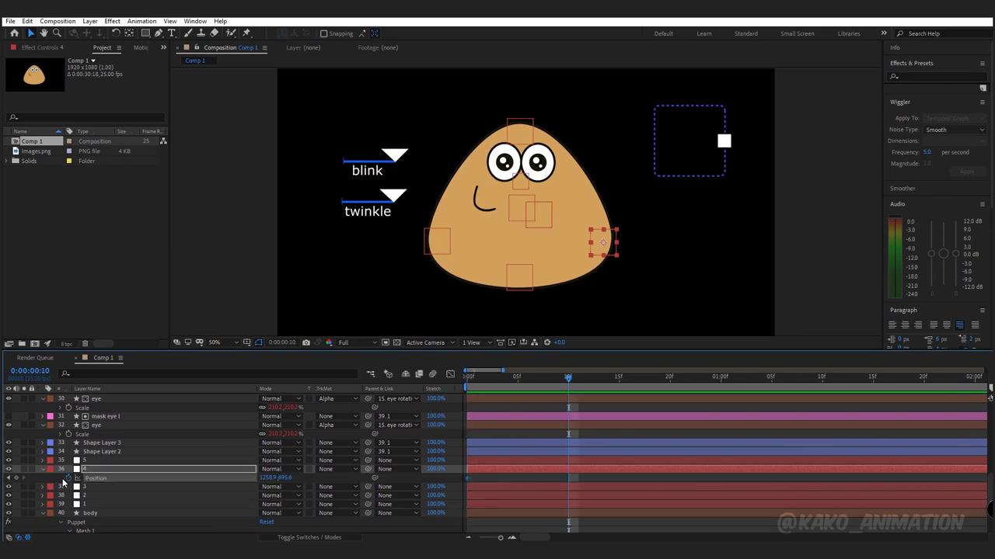
key(period)
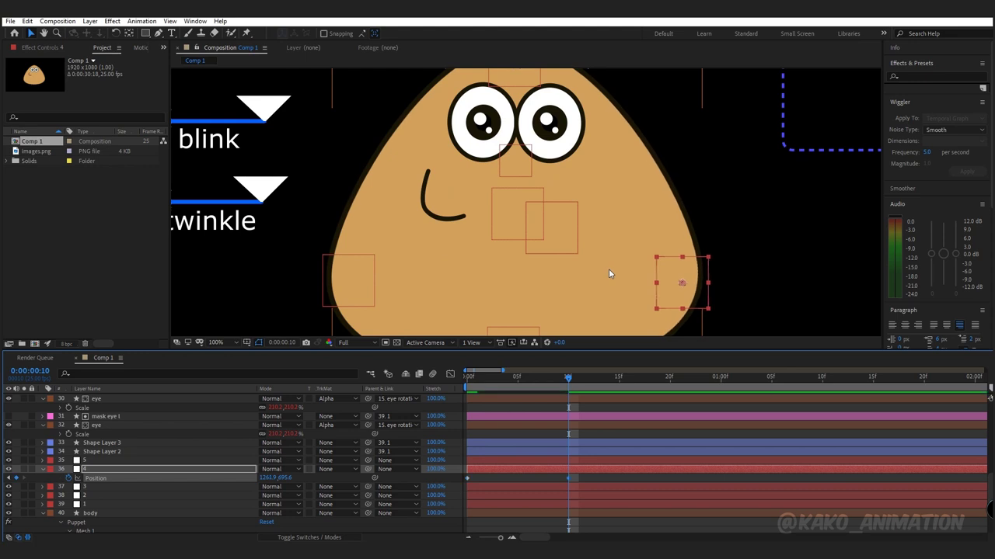
key(shift+Page_Down)
key(Left)
key(Left)
key(Left)
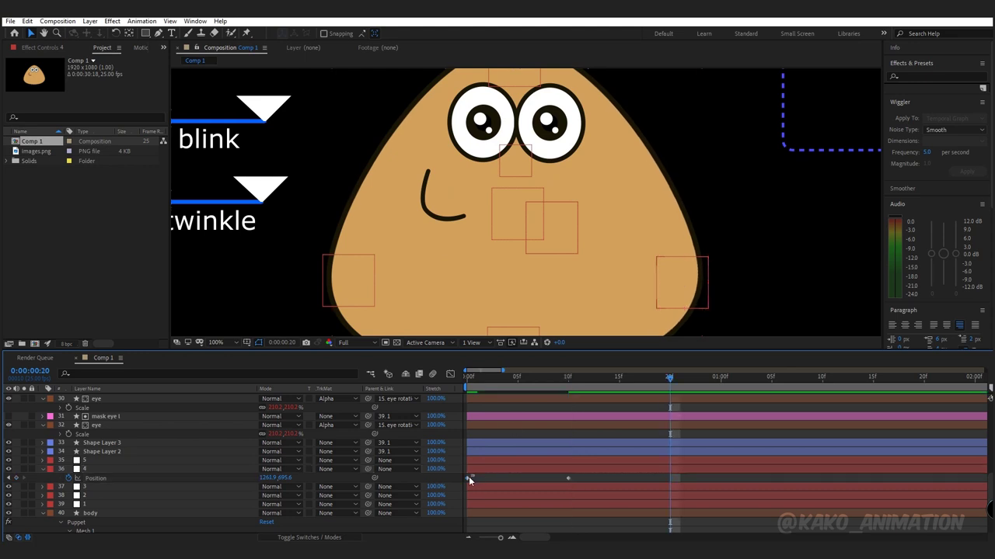
mouse_move(466, 480)
key(shift+Page_Down)
click(467, 479)
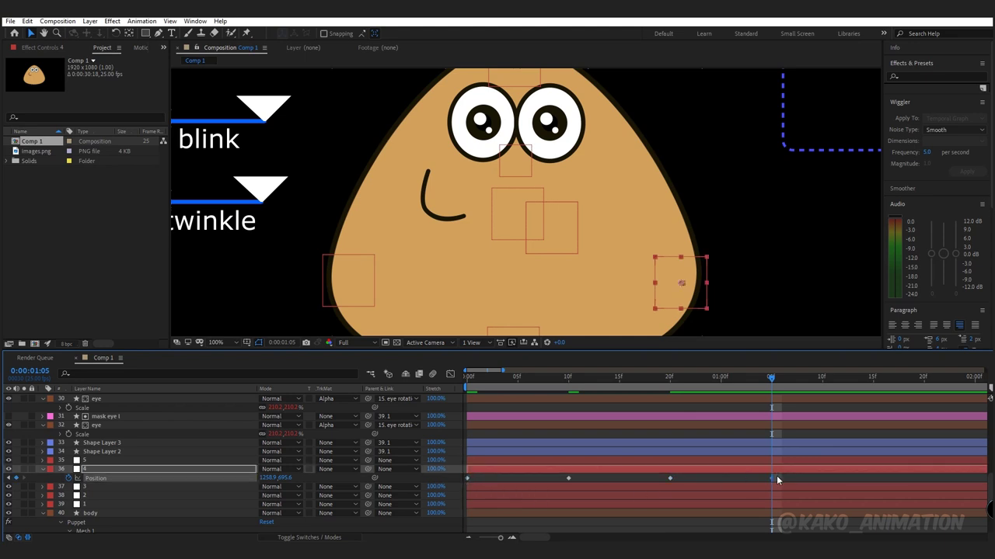
Step: Add a loopOut() expression to null 4's Position so the jiggle repeats endlessly
drag(780, 476, 463, 487)
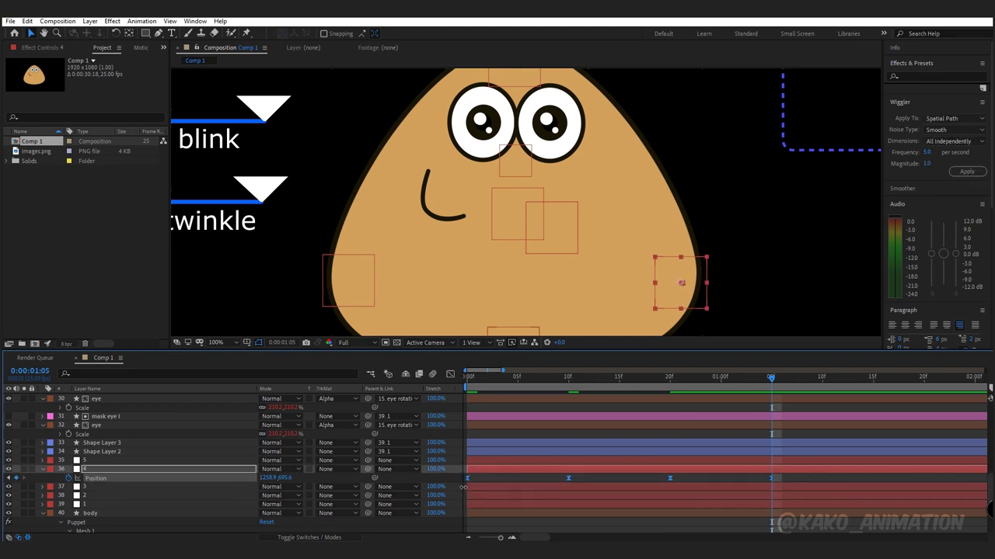
alt+click(69, 480)
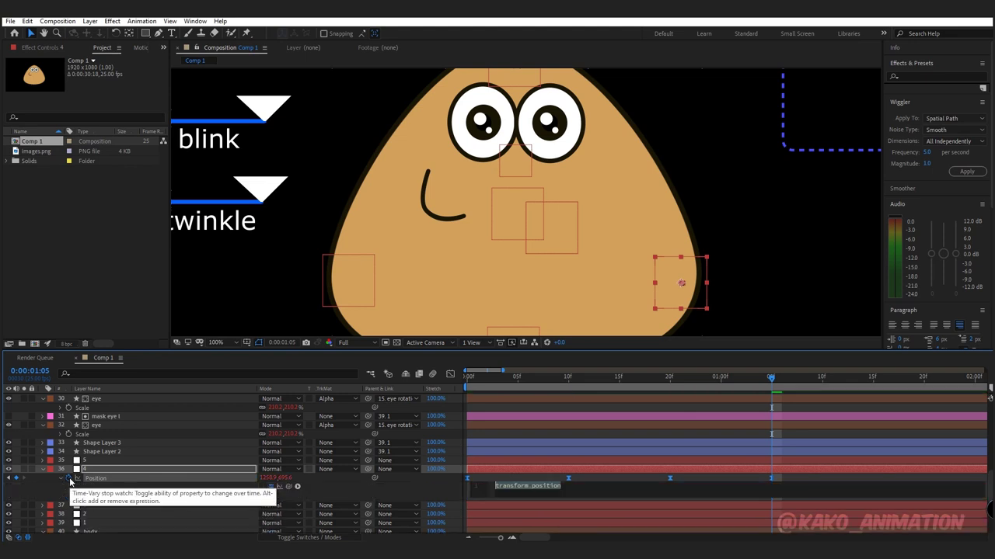
text(loop)
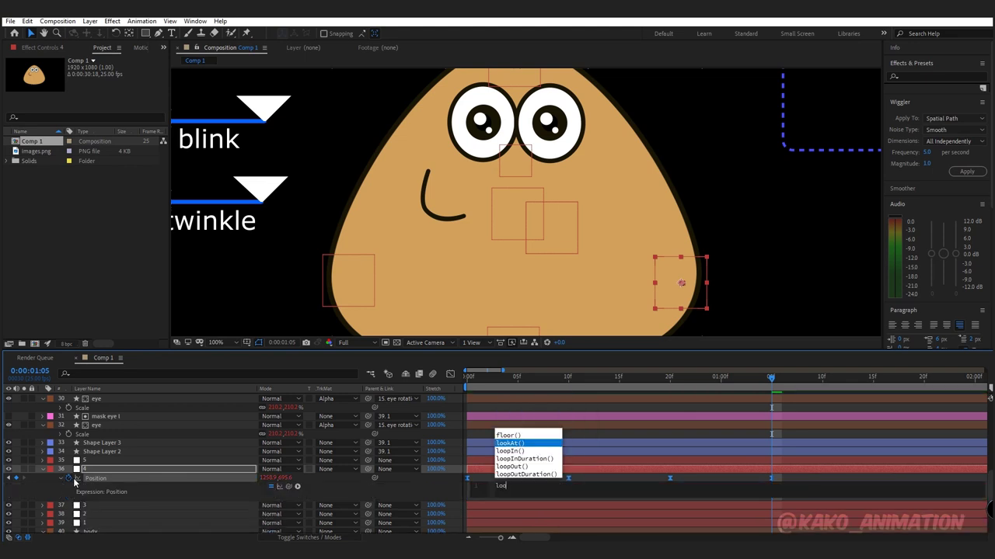
click(509, 513)
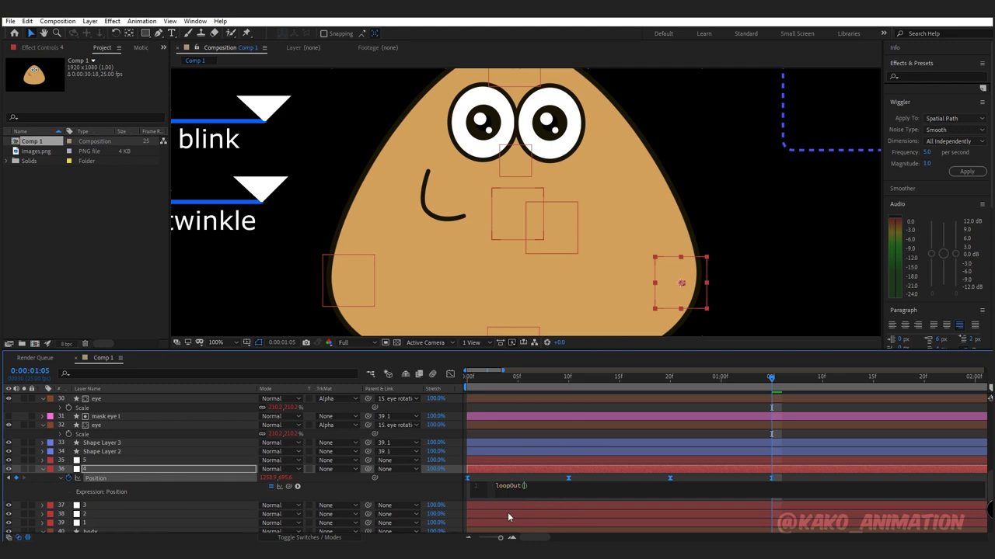
click(511, 461)
key(space)
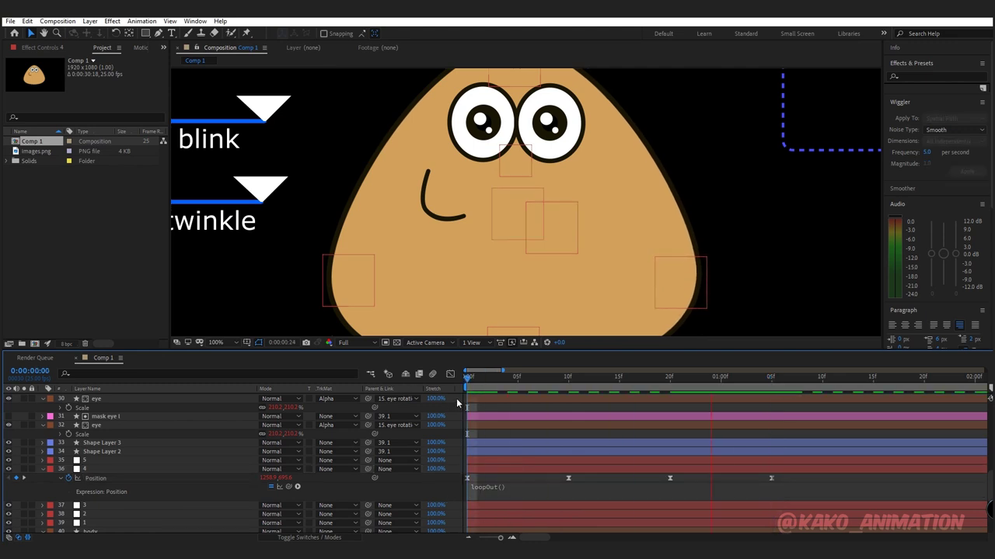
Step: Key control point 5's Position at 0f, 10f and 20f, nudging it left then right
key(space)
click(94, 463)
key(p)
click(70, 470)
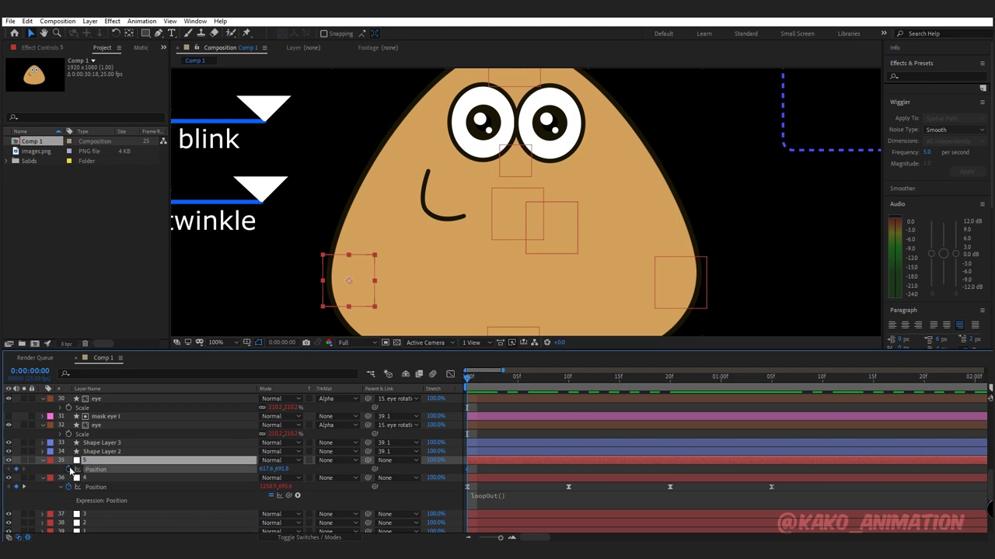
key(shift+Page_Down)
key(Left)
key(Left)
key(shift+Page_Down)
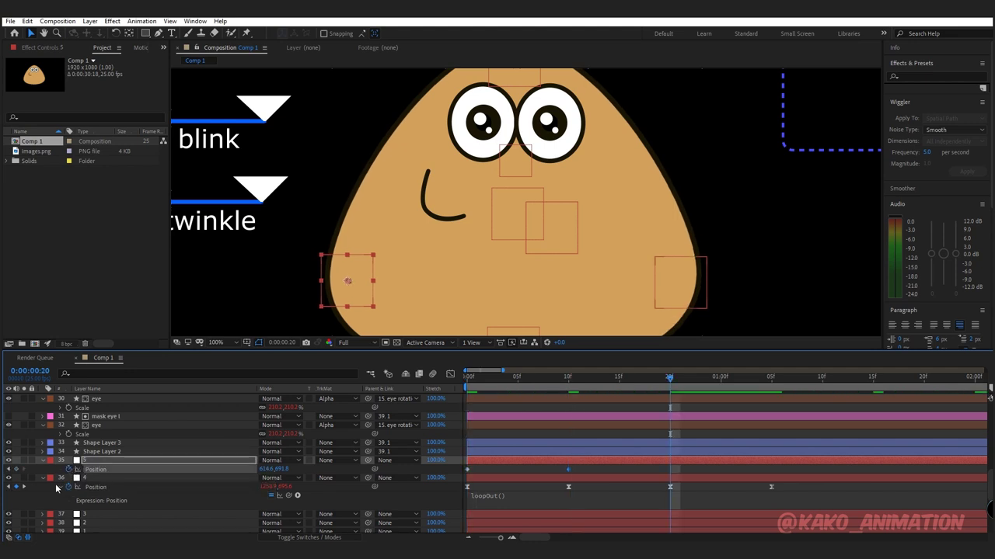
key(Right)
key(Right)
key(Right)
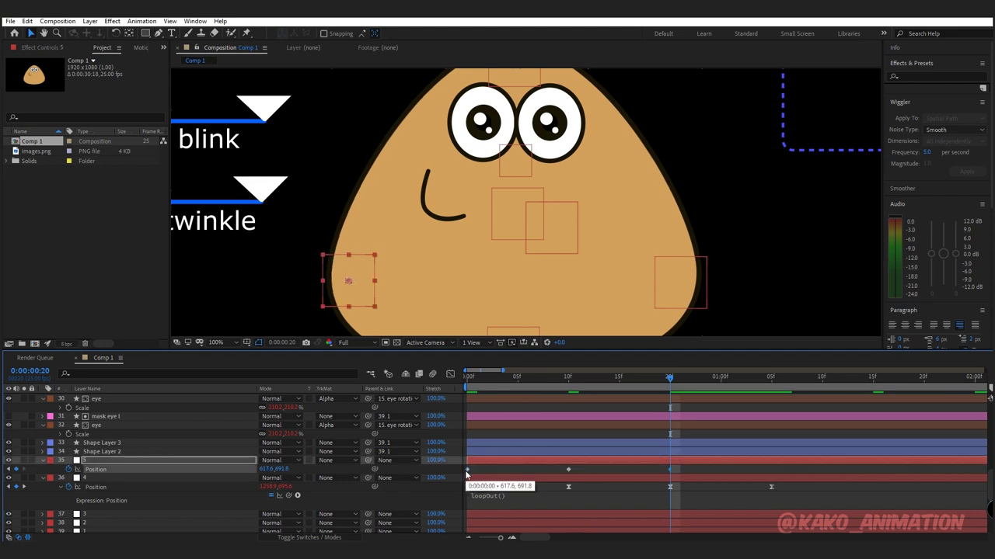
key(shift+Page_Down)
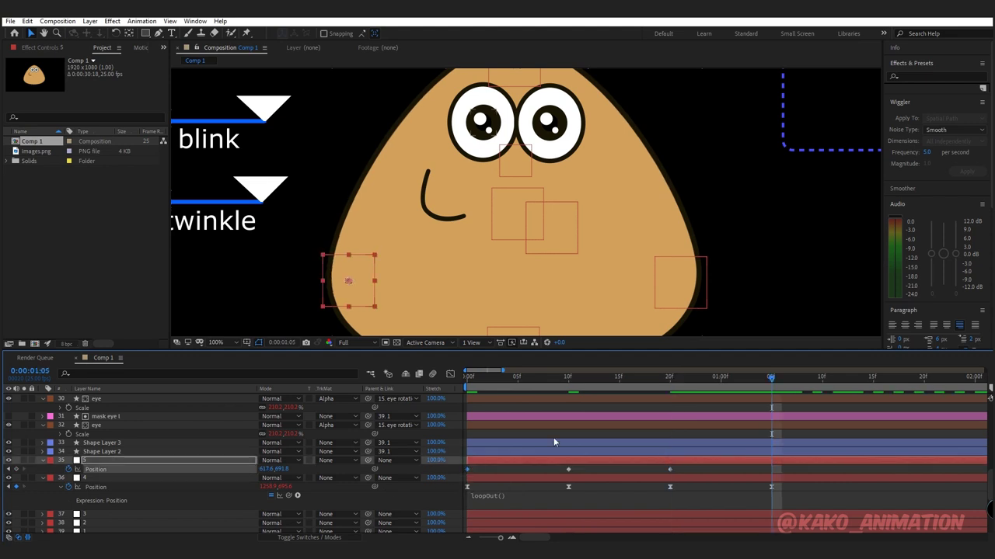
Step: Easy Ease those Position keyframes and add a loopOut() expression to repeat them
drag(746, 465, 463, 477)
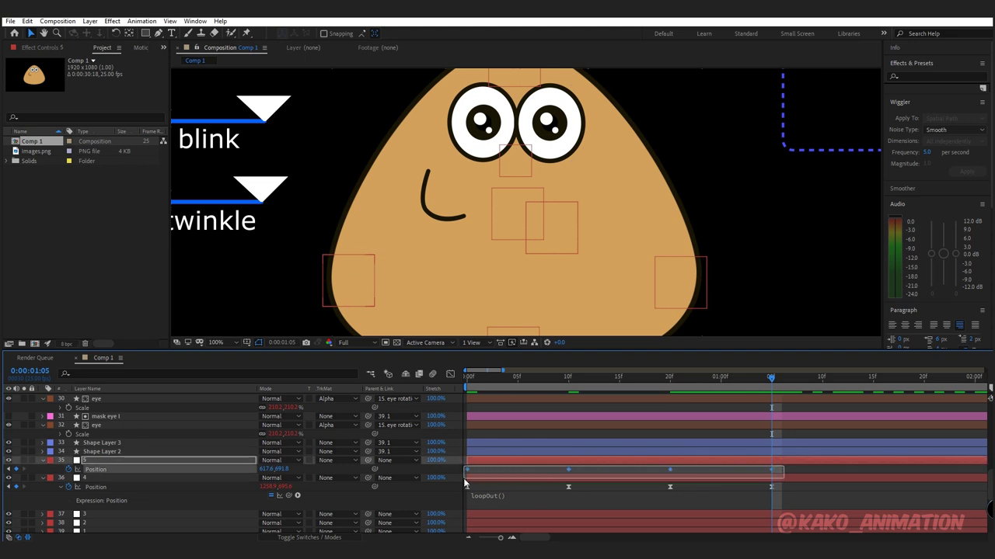
key(F9)
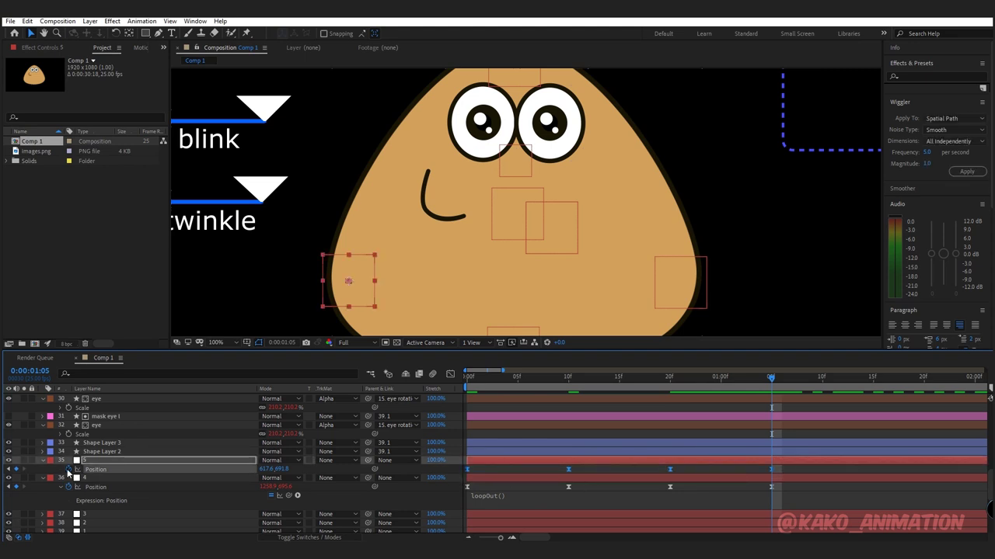
alt+click(68, 470)
text(loop)
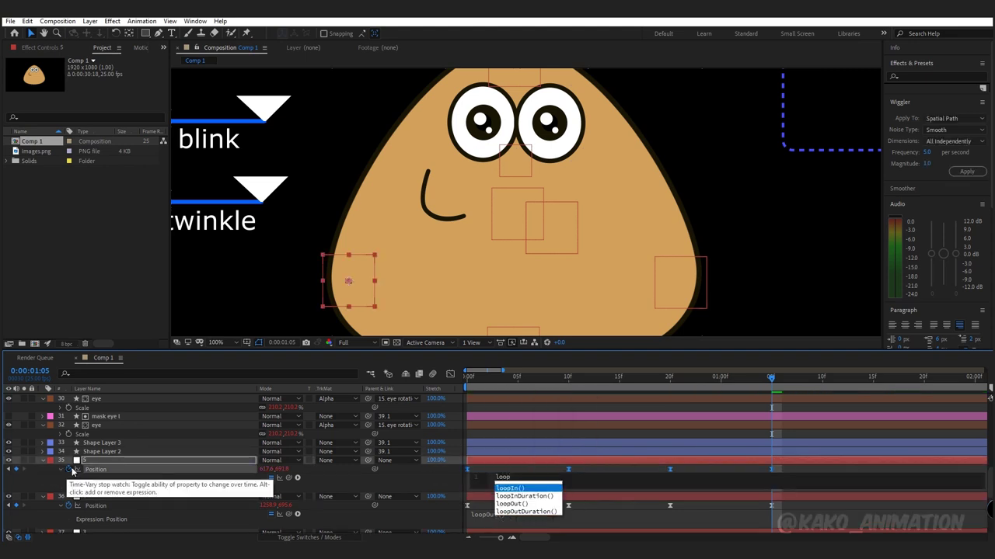
click(511, 503)
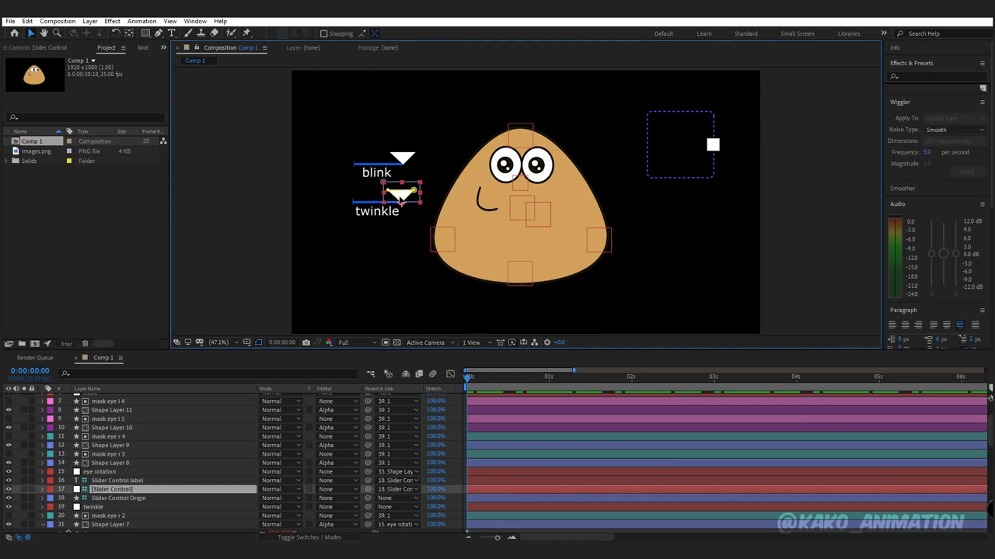
Step: Move the twinkle slider left, then key the eye rotation pupils looking right and left
drag(400, 195, 352, 194)
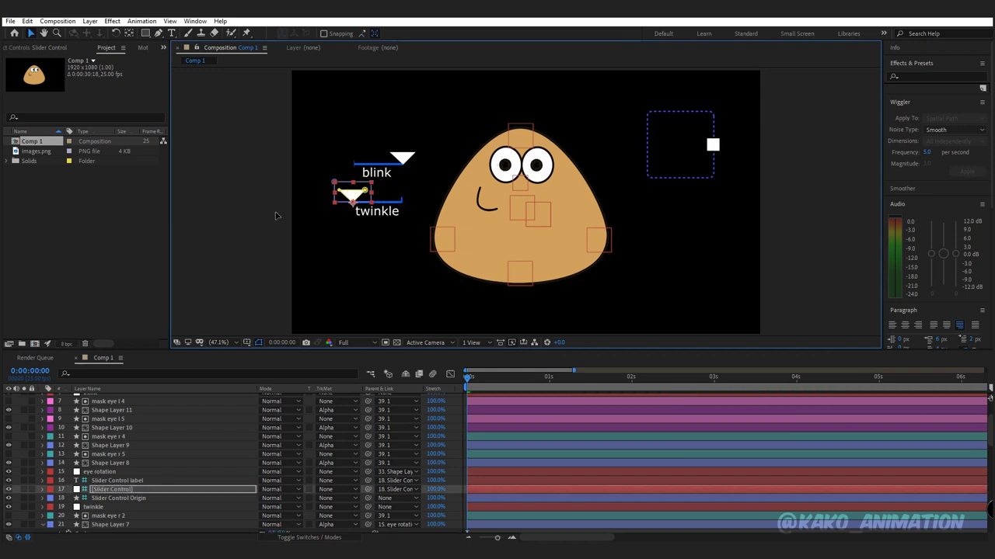
click(97, 473)
key(p)
key(shift+Page_Down)
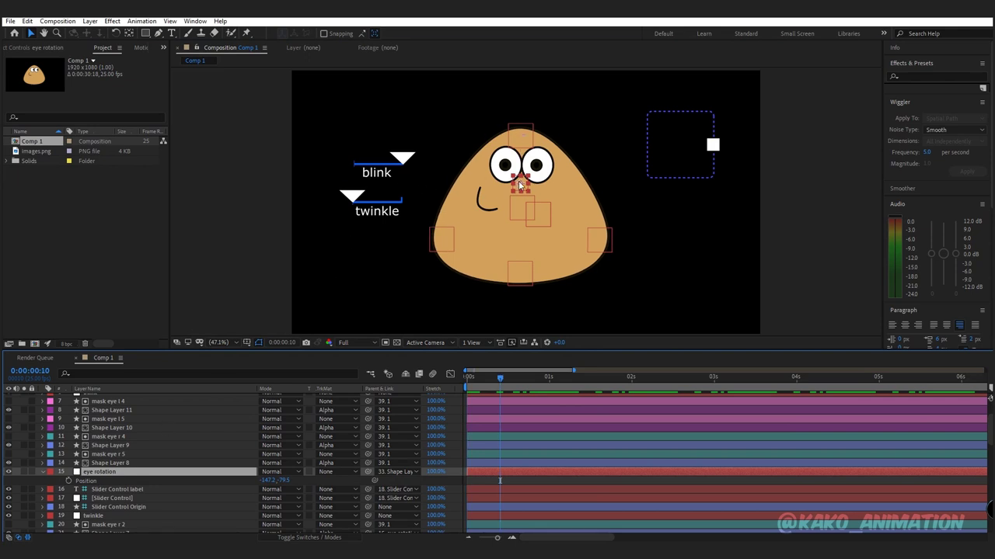
drag(520, 185, 532, 183)
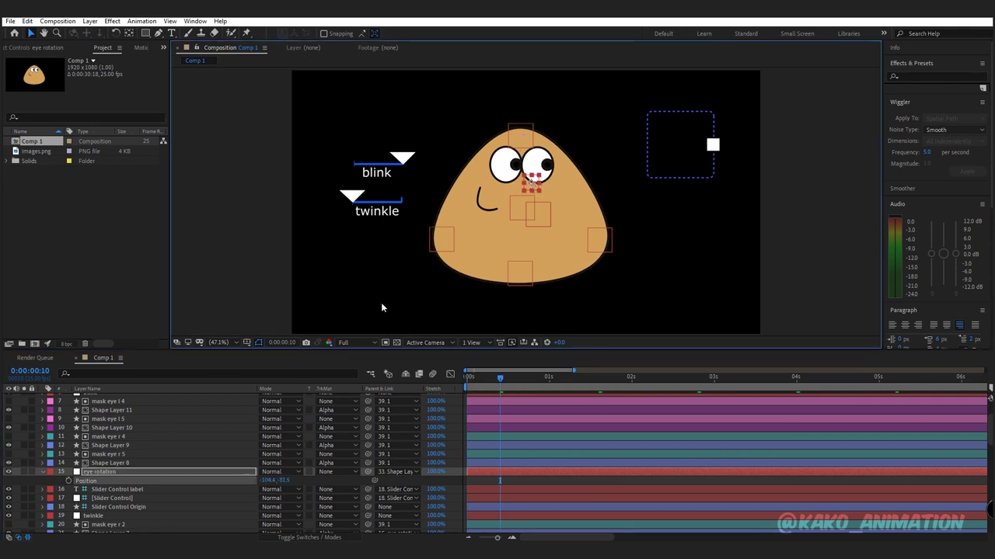
click(69, 482)
key(shift+Page_Down)
drag(532, 185, 510, 185)
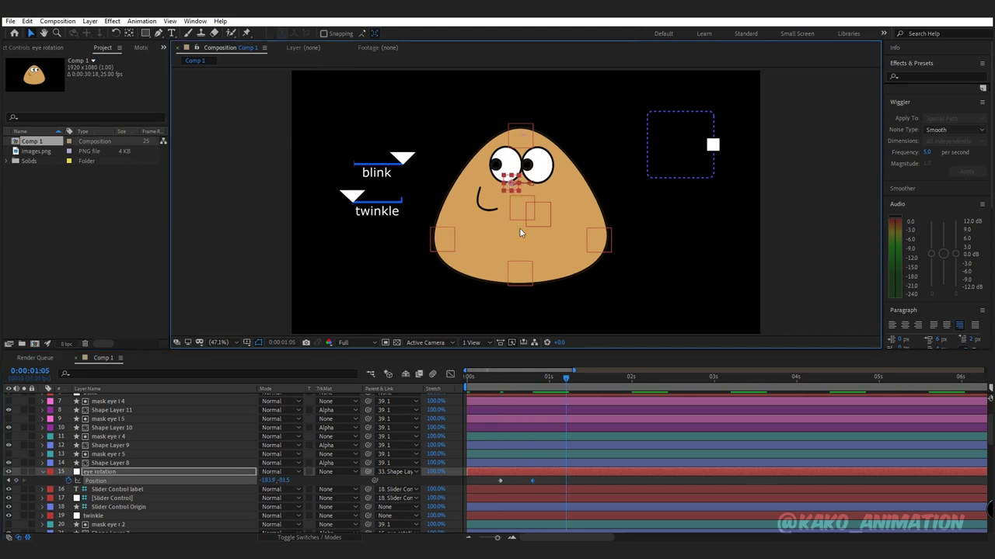
key(ctrl+c)
key(ctrl+v)
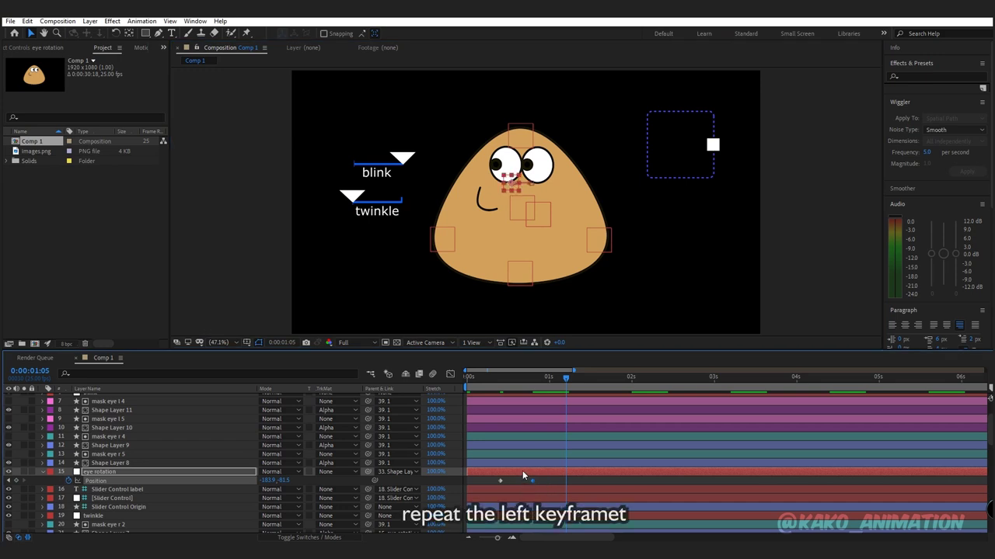
Step: Key the pupils looking up, down, then back forward, running out to 4:13
key(shift+Page_Down)
key(shift+Page_Down)
key(Page_Down)
key(Page_Down)
key(Page_Down)
key(Page_Down)
key(Page_Down)
key(Page_Down)
key(Page_Down)
key(Page_Down)
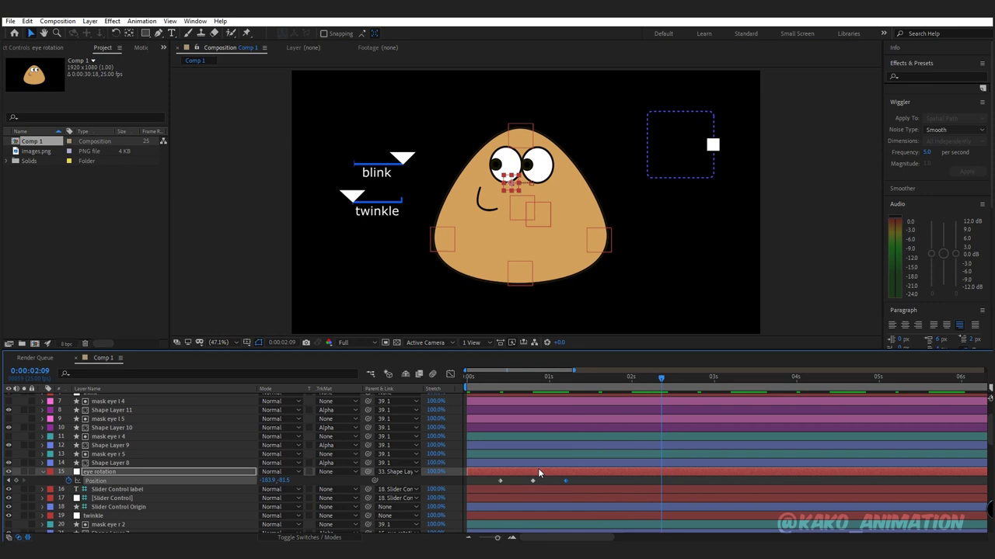
drag(512, 185, 522, 172)
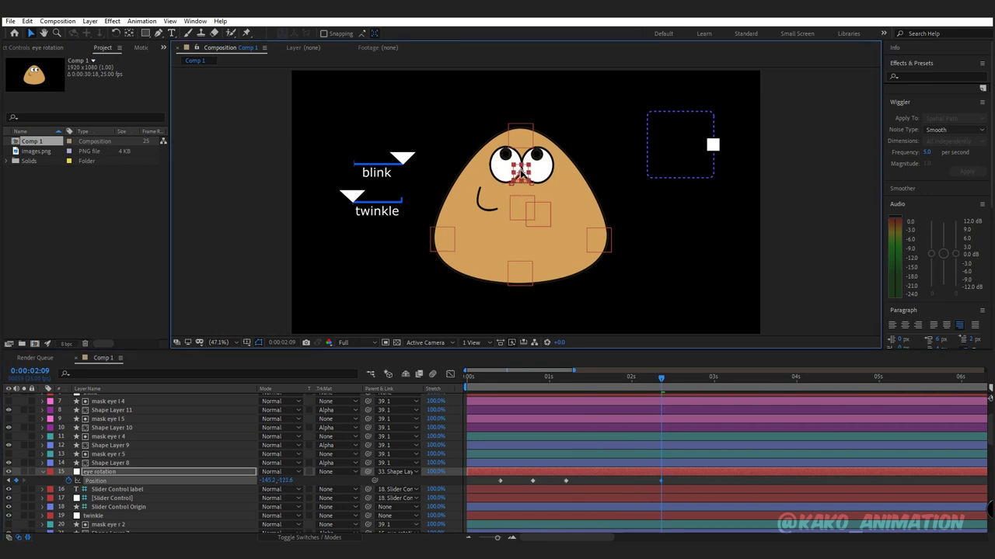
key(shift+Page_Down)
key(shift+Page_Down)
key(Page_Down)
key(Page_Down)
key(Page_Down)
drag(523, 172, 532, 184)
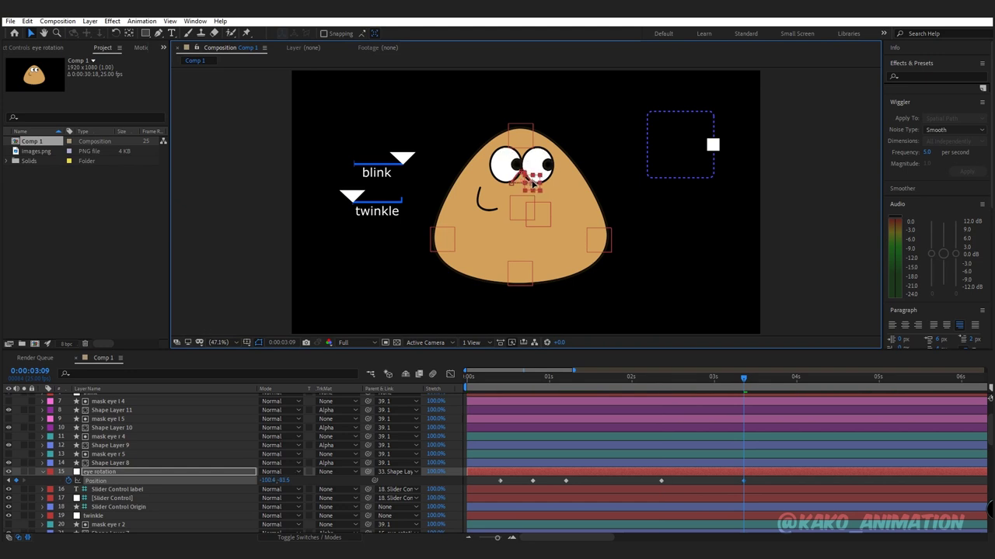
key(space)
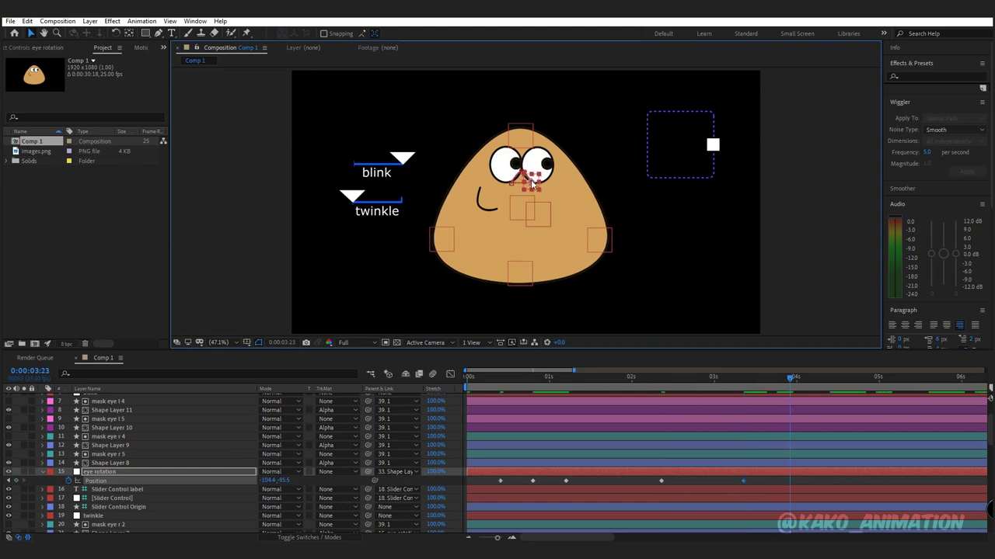
drag(533, 183, 522, 187)
key(shift+Page_Down)
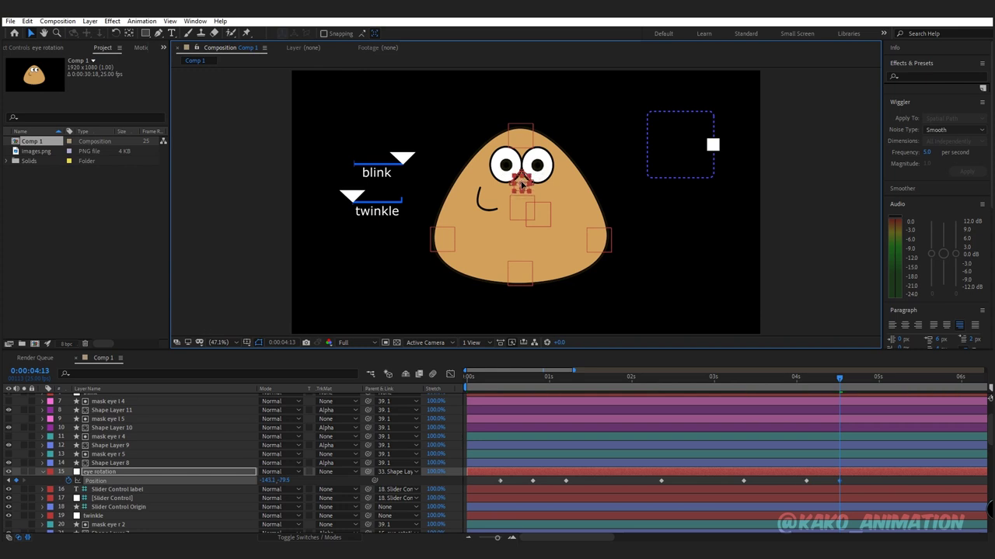
Step: Drag the eye motion path's Bezier handles to round it into a circular curve
scroll(522, 187, up, 1)
scroll(520, 181, up, 2)
scroll(520, 181, up, 2)
scroll(521, 181, down, 1)
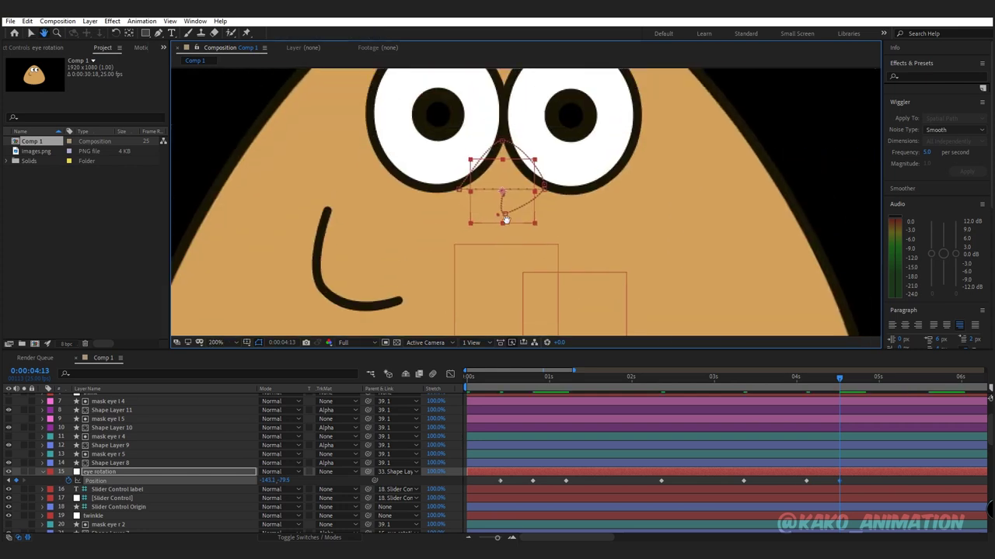
mouse_move(502, 142)
mouse_down()
mouse_move(534, 142)
mouse_move(473, 141)
mouse_up()
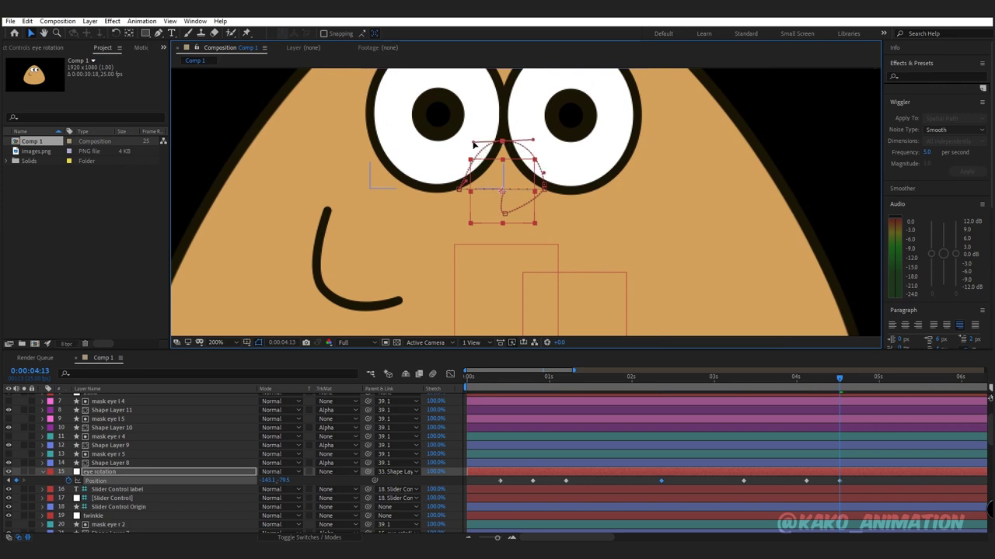
mouse_move(544, 188)
mouse_down()
mouse_move(544, 218)
mouse_move(546, 167)
mouse_up()
drag(519, 211, 500, 202)
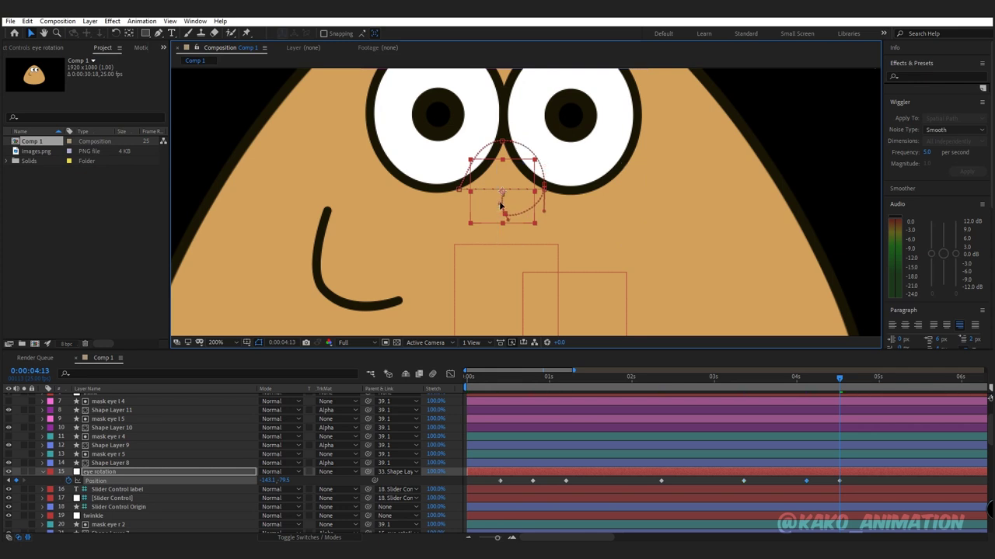
Step: Apply Easy Ease to the eye rotation Position keyframes
scroll(511, 230, down, 1)
drag(864, 480, 790, 483)
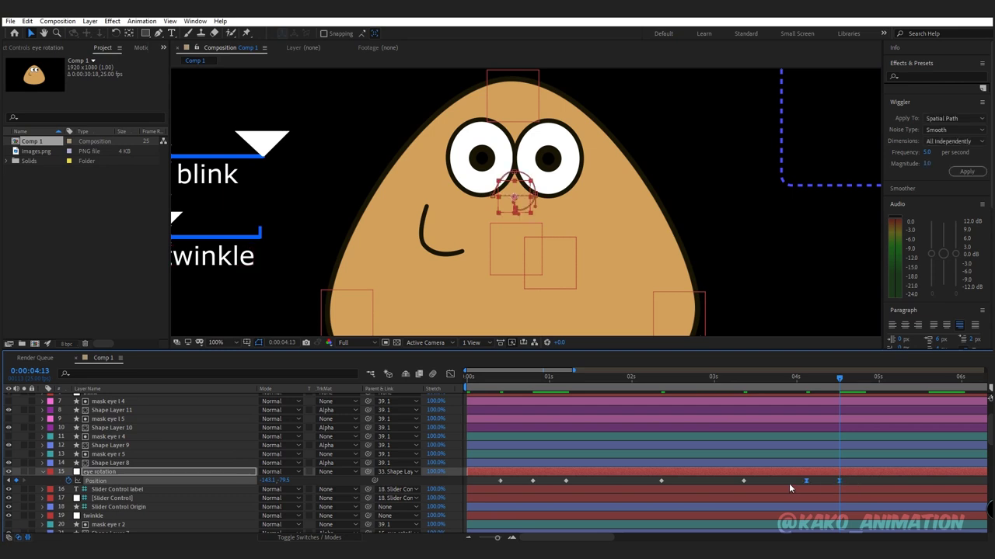
drag(491, 486, 491, 486)
key(F9)
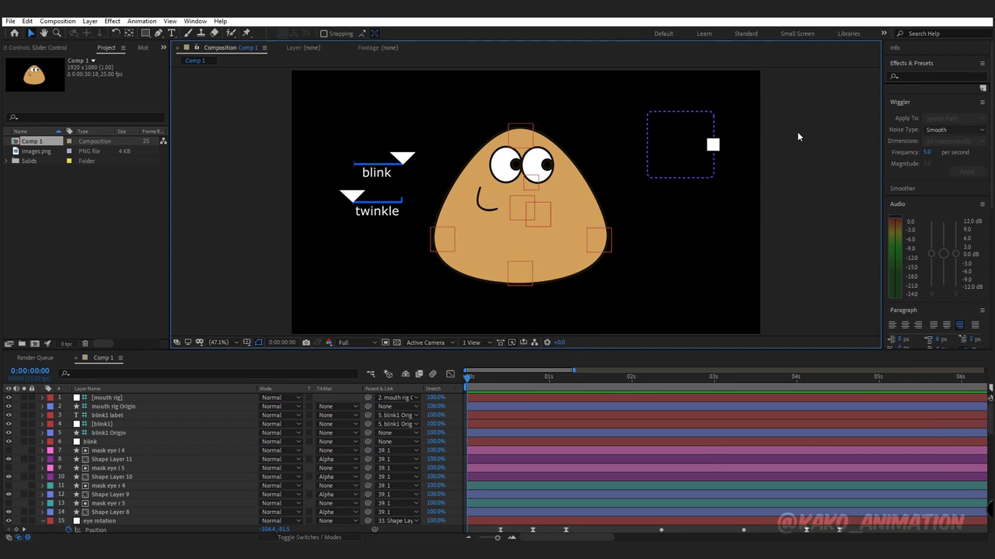
Step: Key the twinkle slider's X and Y Position at 1:08, then slide it right later
click(352, 196)
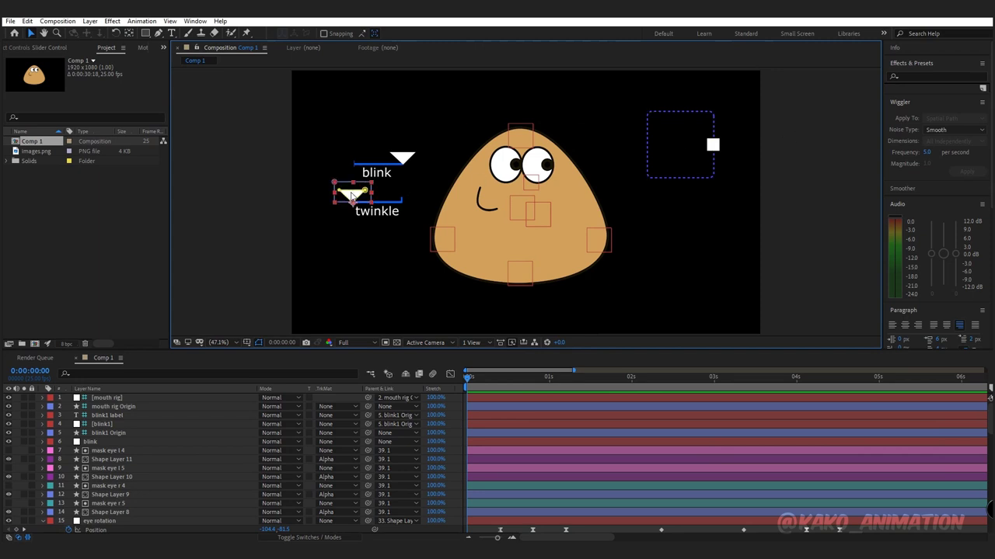
scroll(104, 475, down, 5)
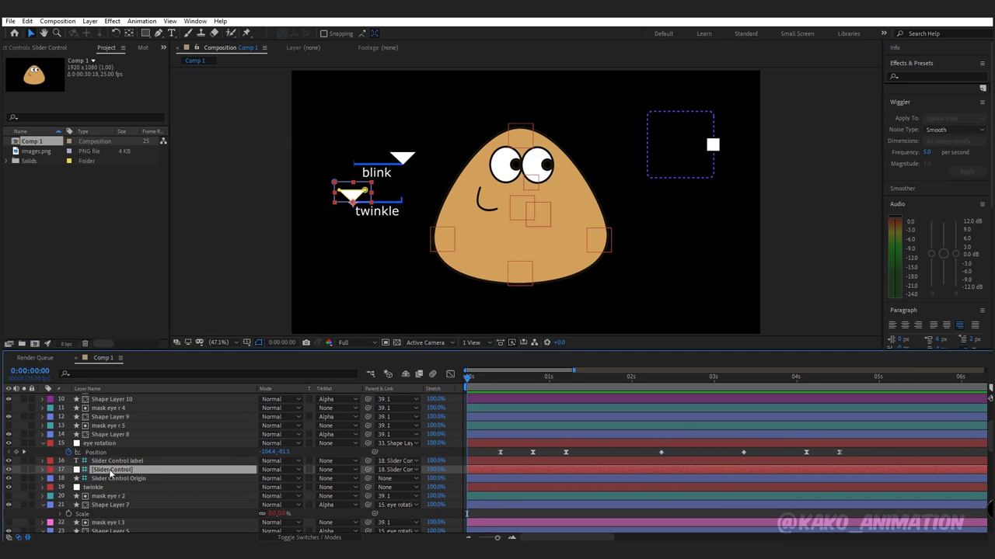
key(p)
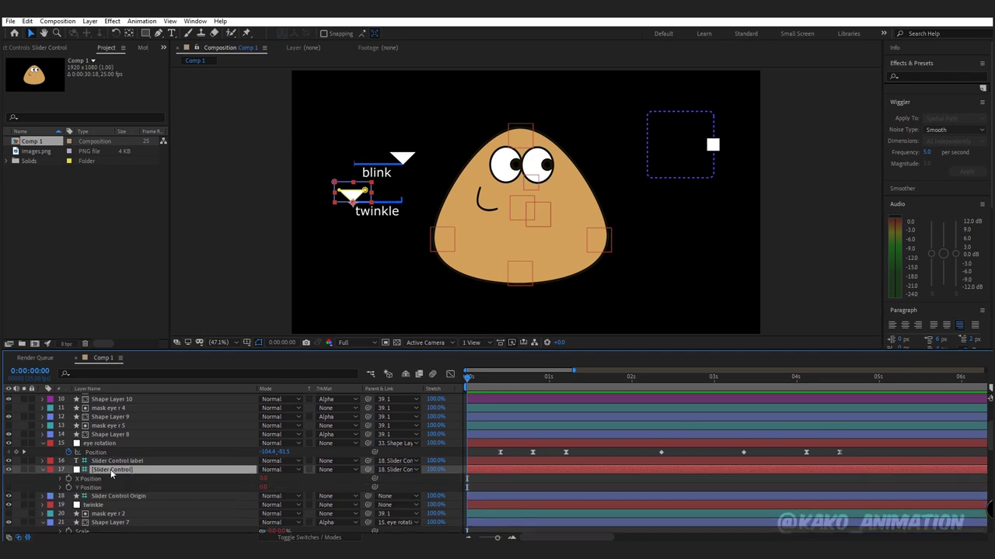
key(space)
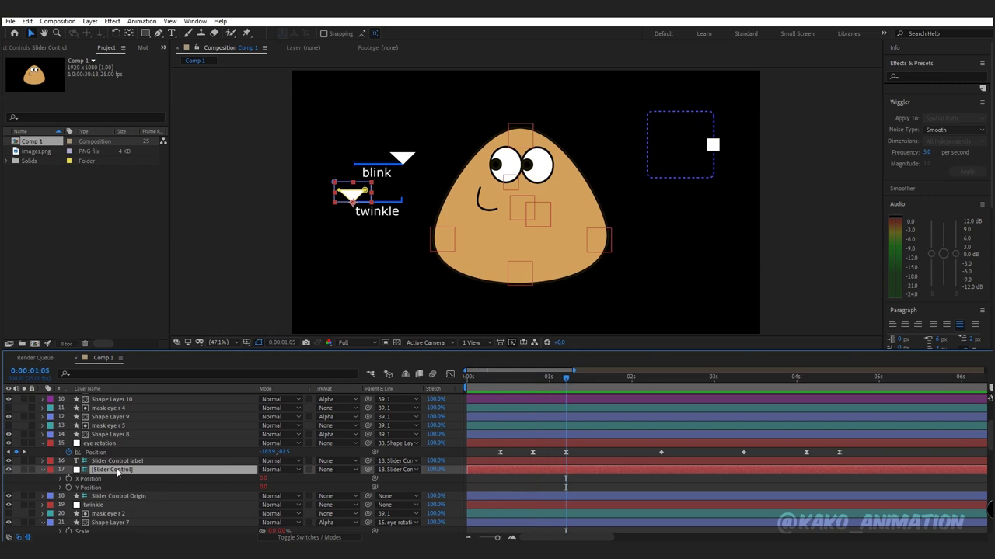
click(69, 479)
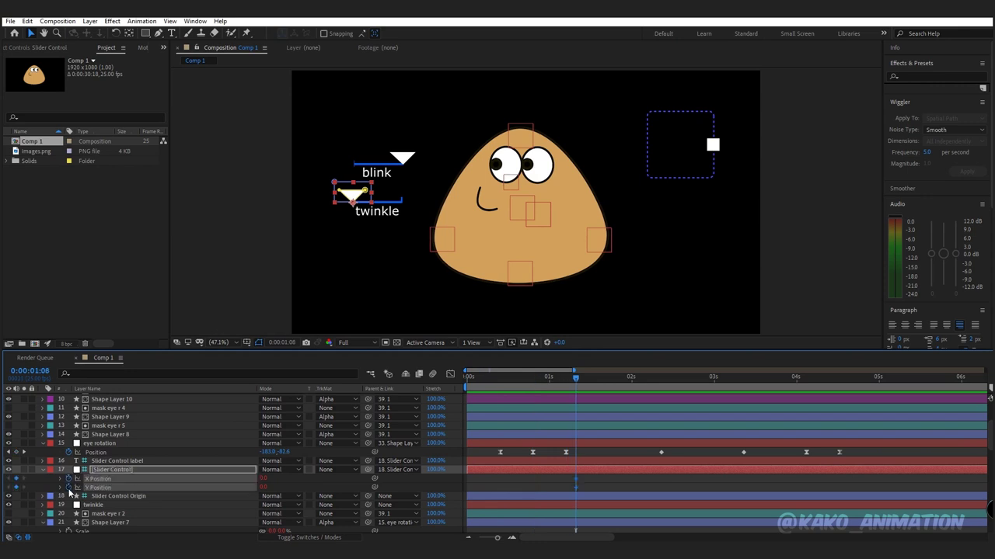
click(68, 487)
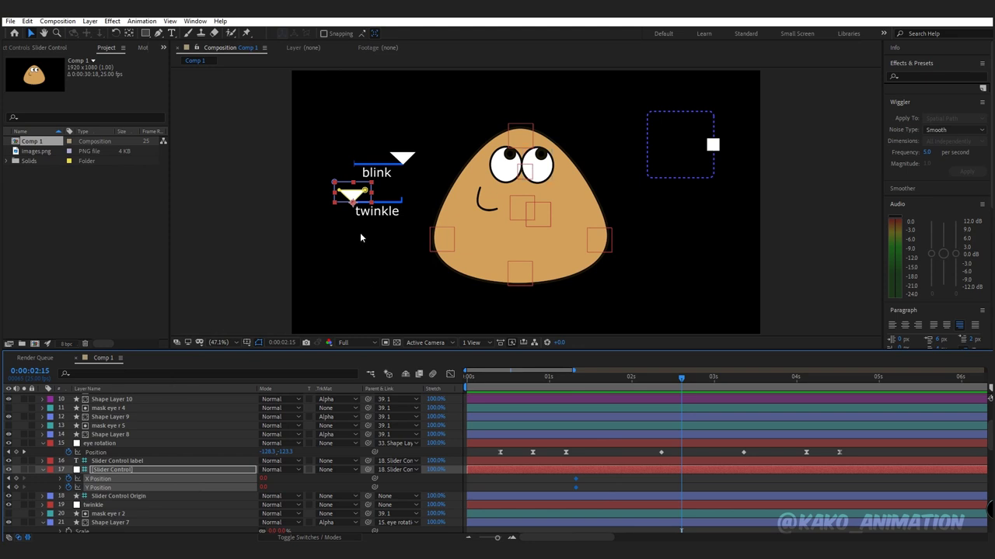
drag(353, 194, 402, 195)
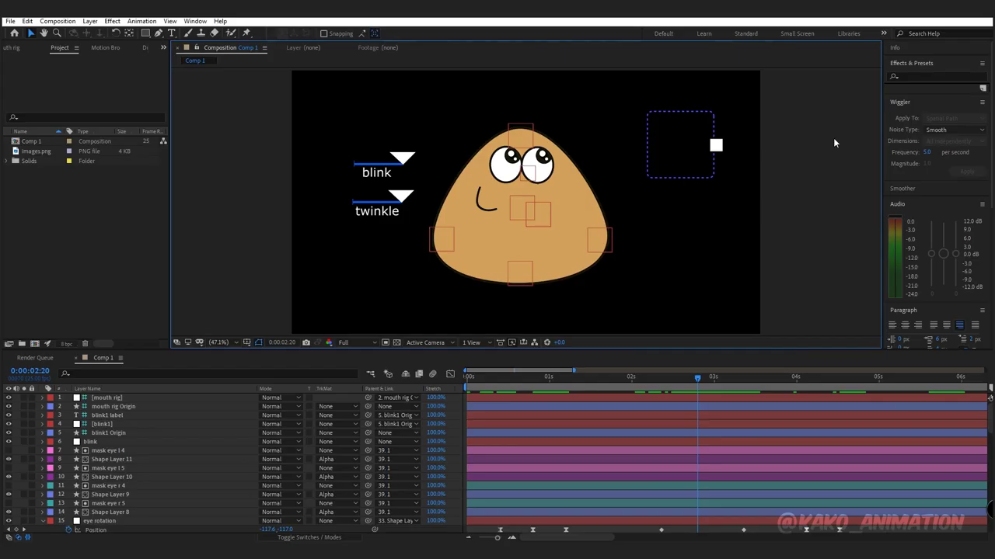
Step: Key the mouth joystick down at 1:05 to flatten Pou's mouth
click(715, 146)
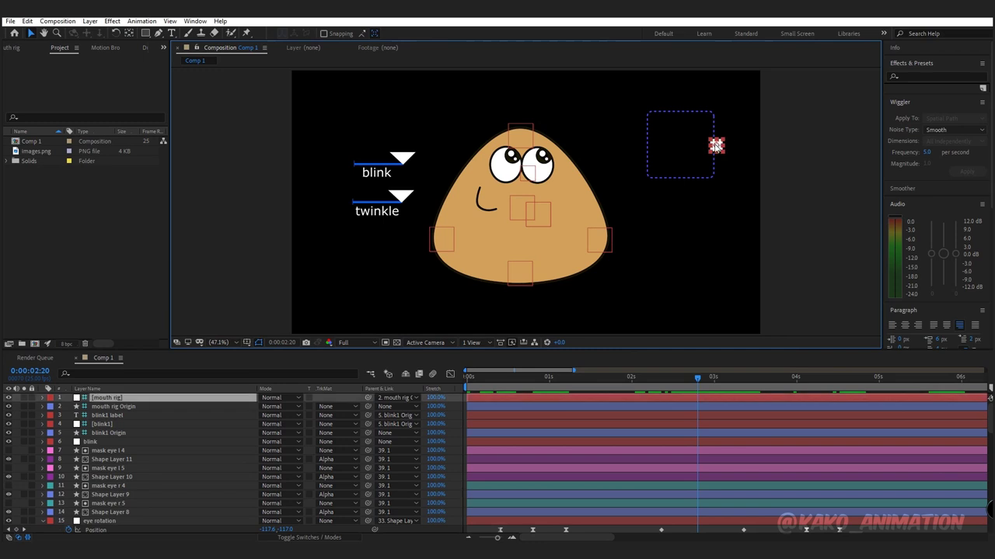
key(p)
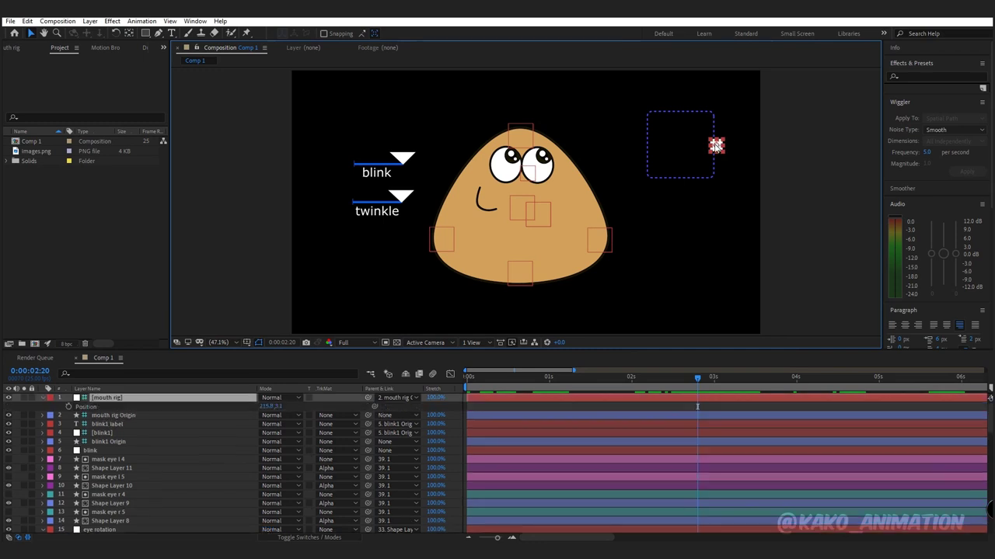
click(566, 375)
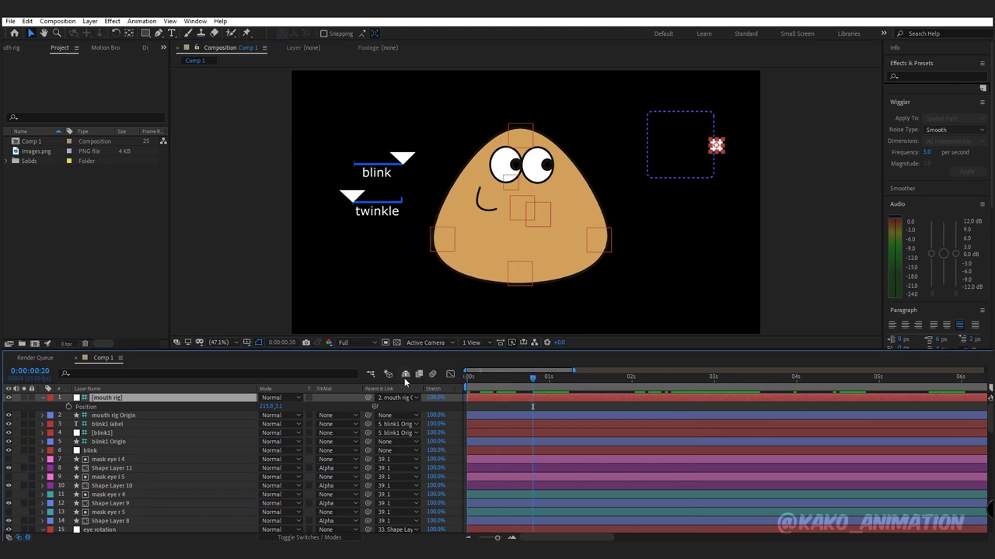
click(68, 406)
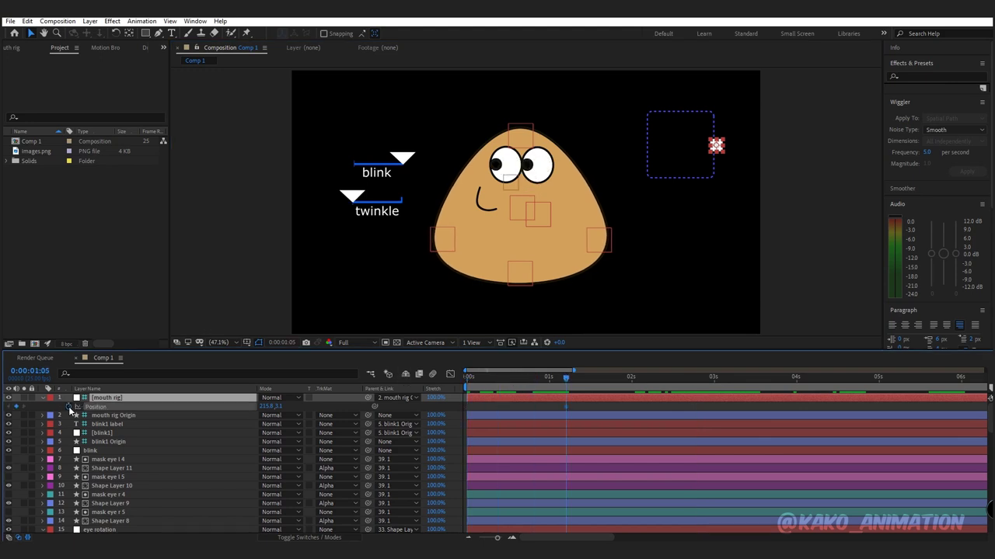
drag(715, 146, 680, 177)
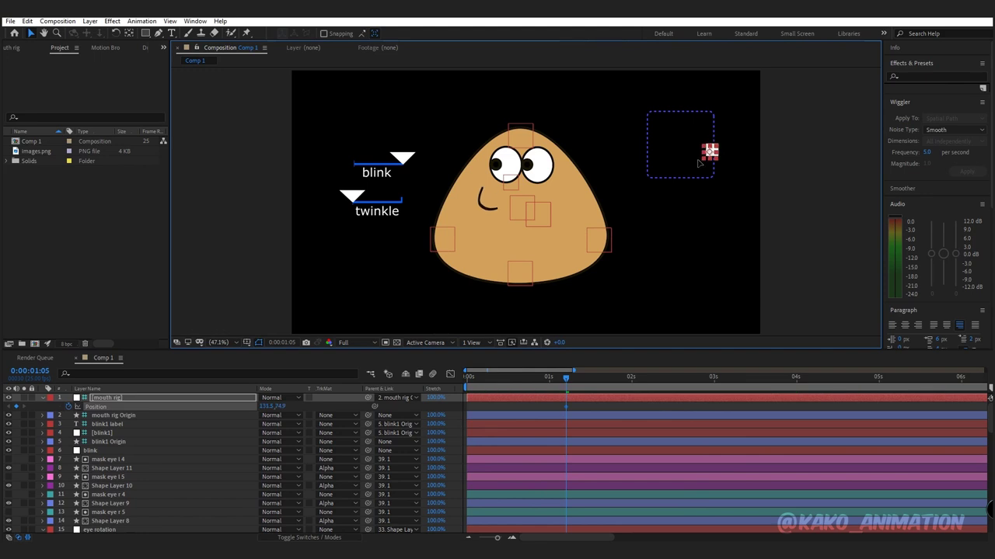
key(space)
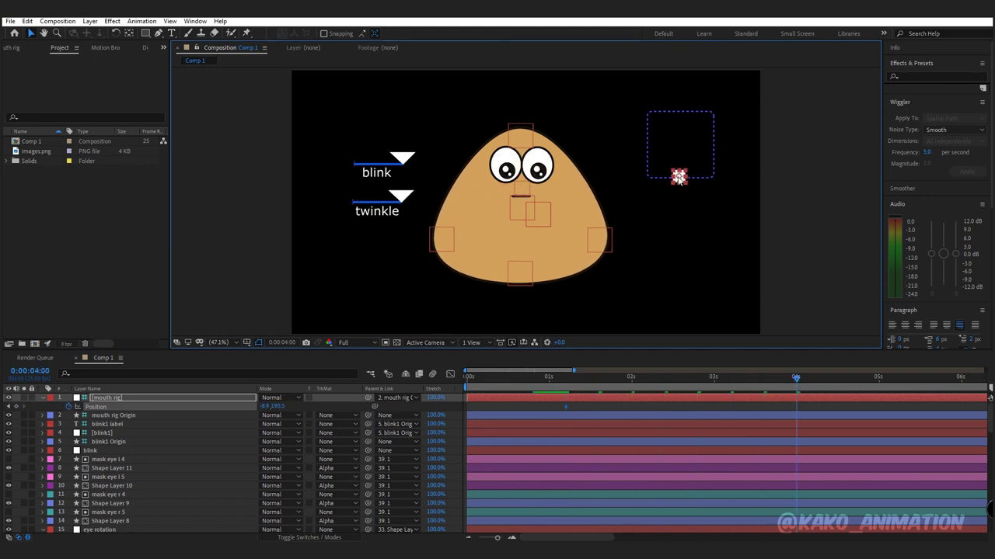
Step: Raise the joystick to open the mouth wide, then import Pou eating sound effect.mp3
drag(678, 178, 681, 143)
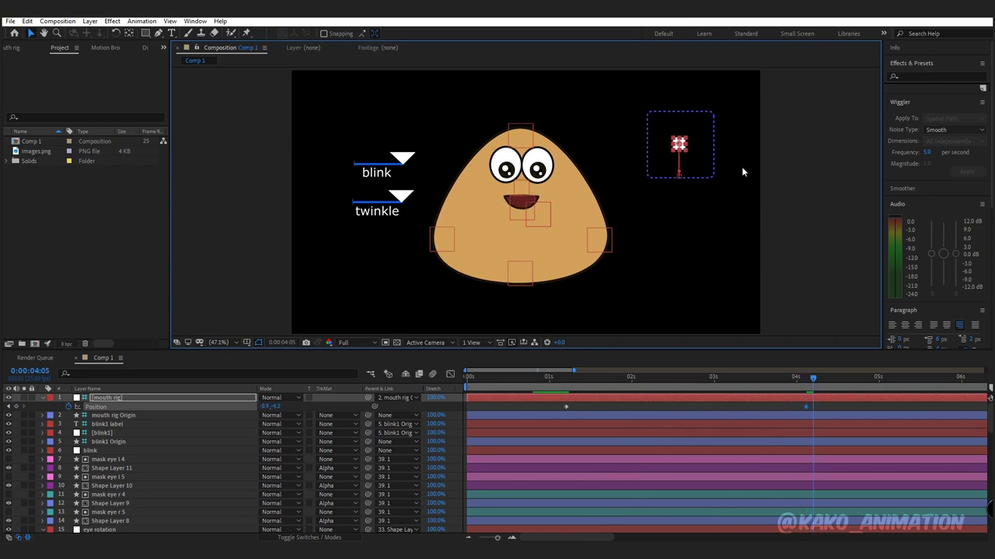
drag(679, 143, 678, 114)
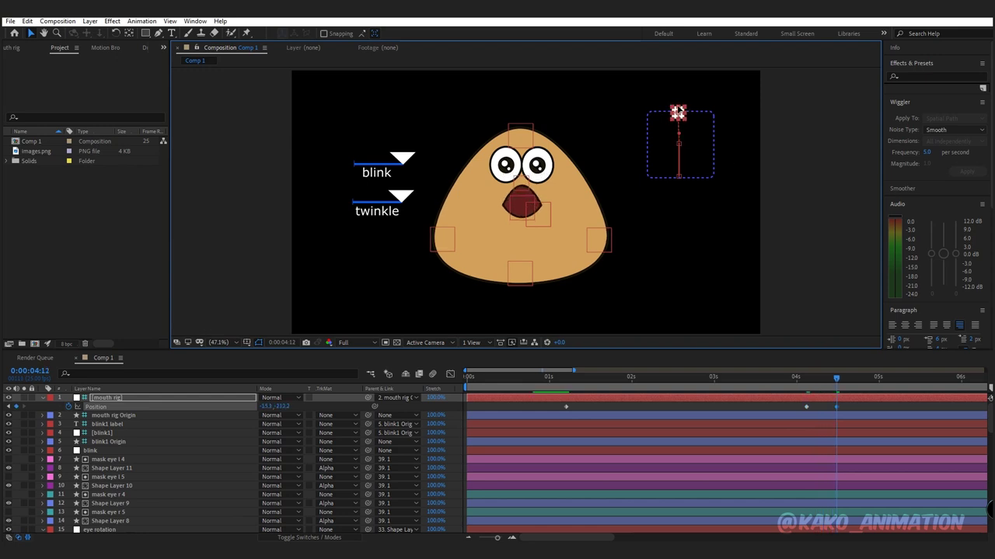
drag(850, 403, 543, 414)
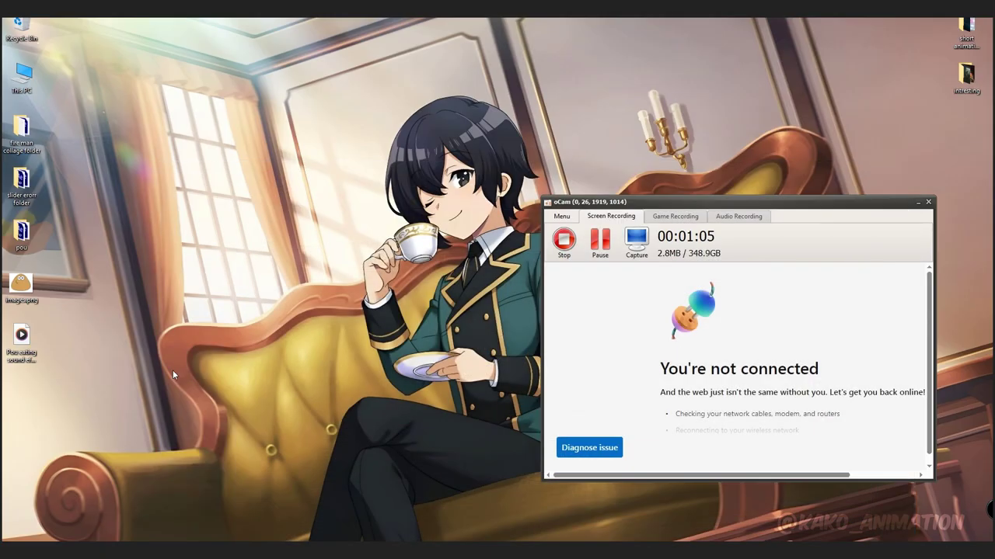
click(20, 343)
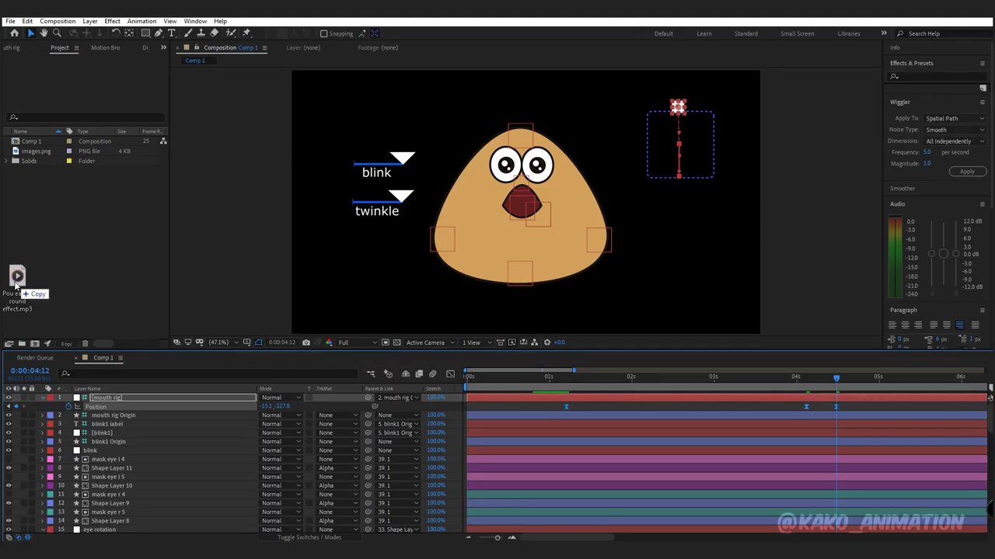
drag(20, 343, 56, 285)
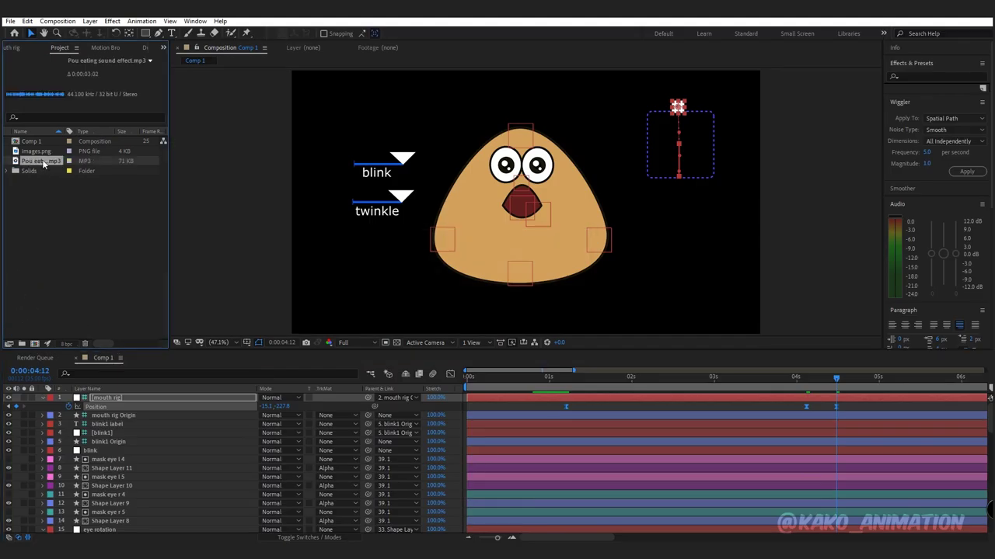
Step: Add Pou eating sound effect.mp3 to the timeline near 4s and check it against the 4:12 mouth opening
drag(533, 356, 788, 396)
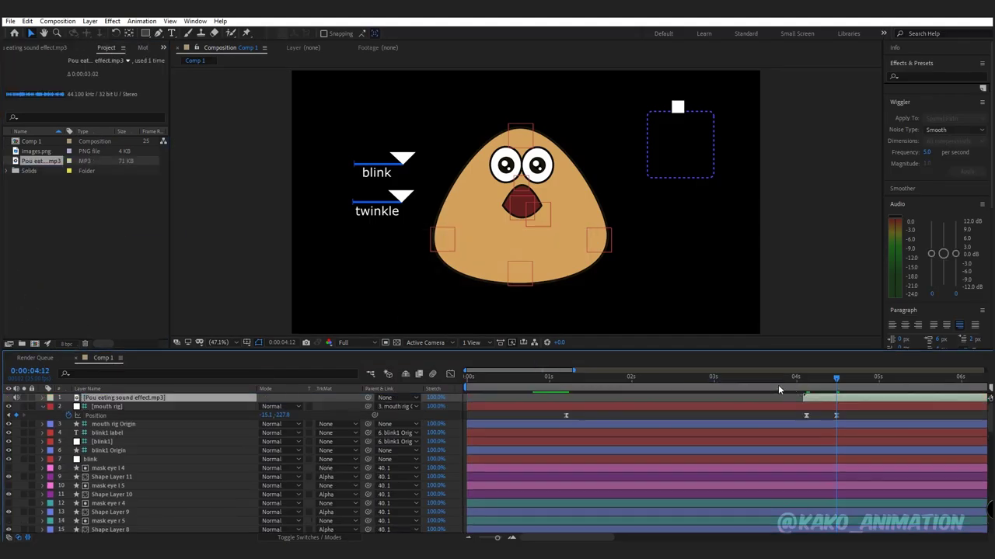
click(804, 380)
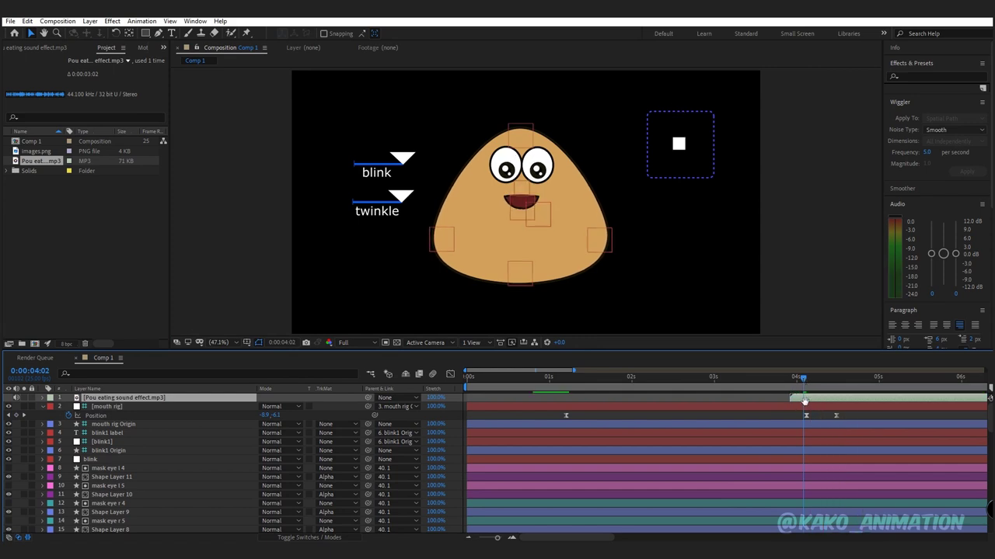
click(793, 379)
key(space)
drag(825, 402, 819, 400)
click(803, 380)
key(shift+Page_Up)
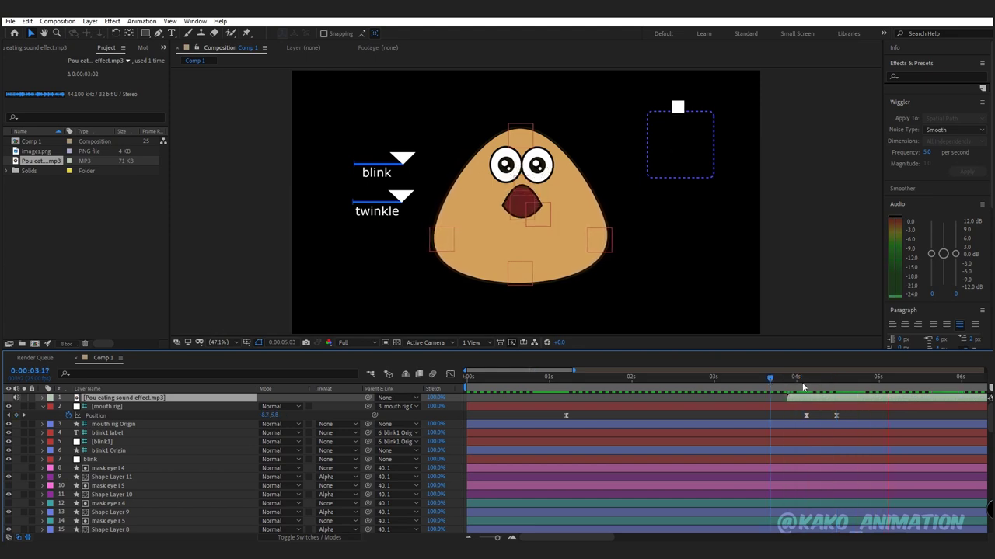
click(836, 381)
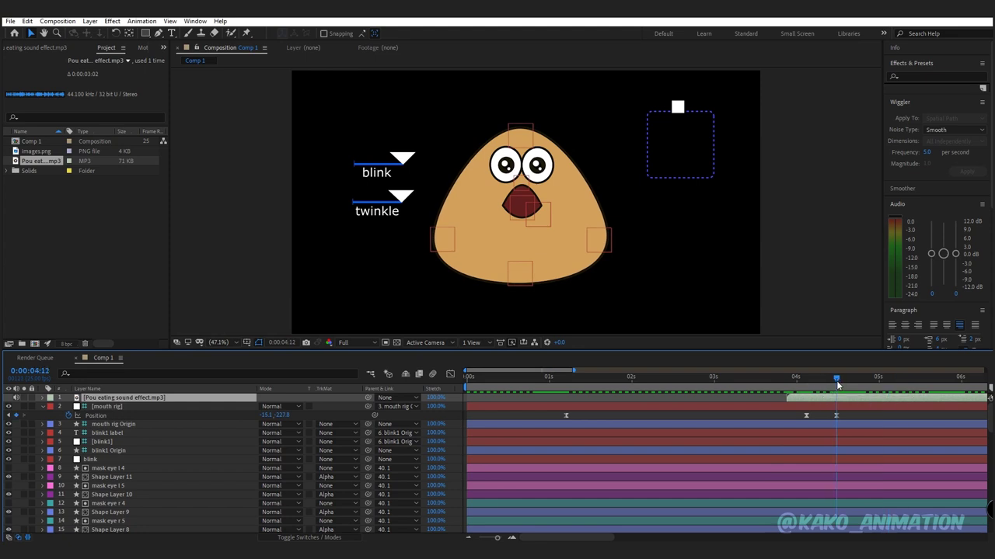
key(KP_Decimal)
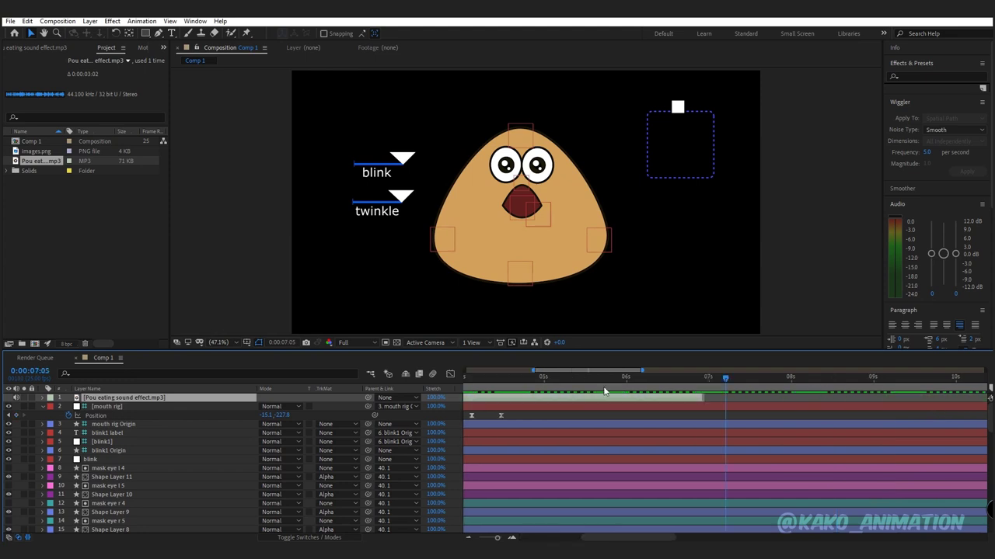
key(Page_Down)
key(Page_Down)
key(Page_Down)
Step: Pull the mouth joystick down to close Pou's mouth for the first chew
click(159, 405)
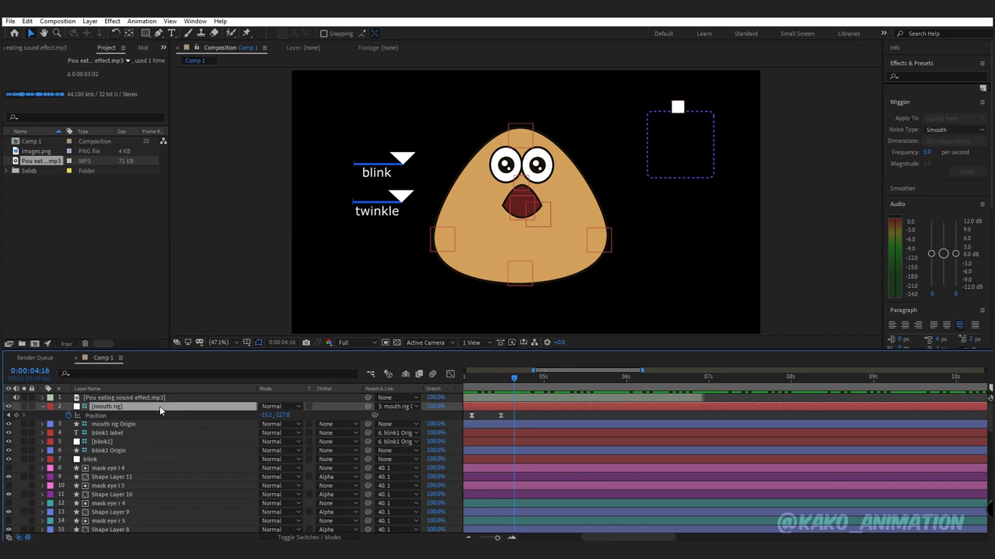
drag(678, 107, 674, 187)
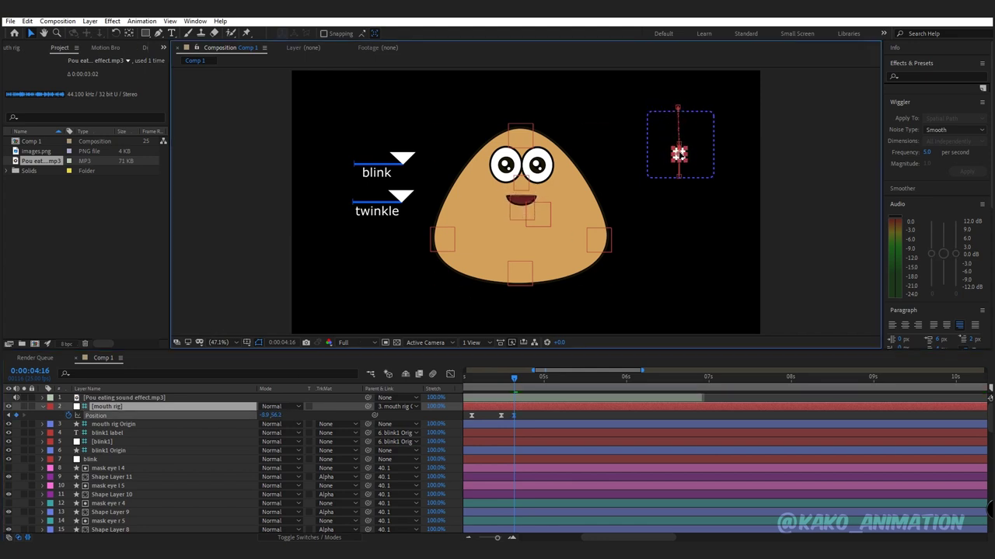
key(Return)
drag(527, 437, 597, 438)
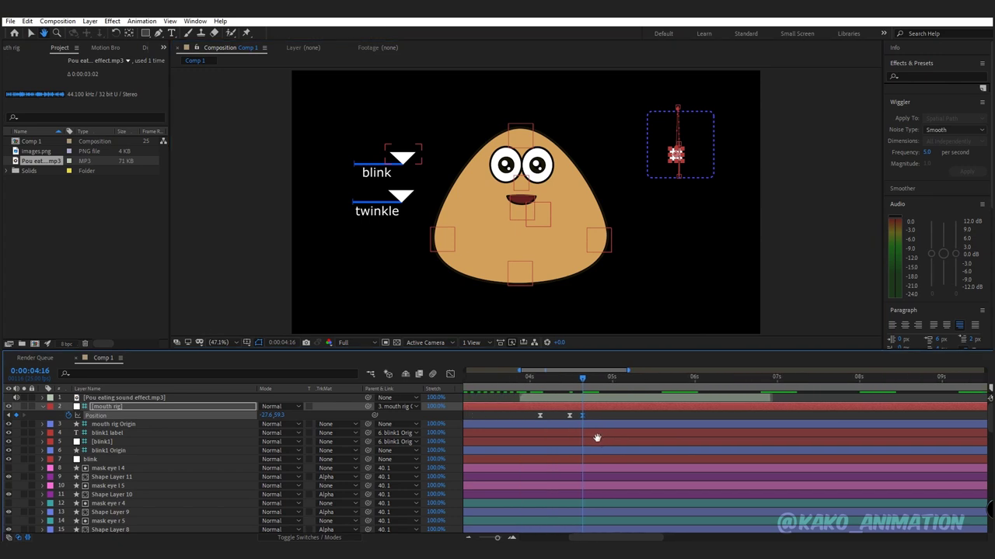
key(Page_Down)
key(Page_Down)
key(Page_Down)
key(Page_Down)
Step: Copy and paste the mouth Position keyframe pairs at 4:20 and 4:24 to build chewing
click(568, 416)
drag(584, 417, 586, 418)
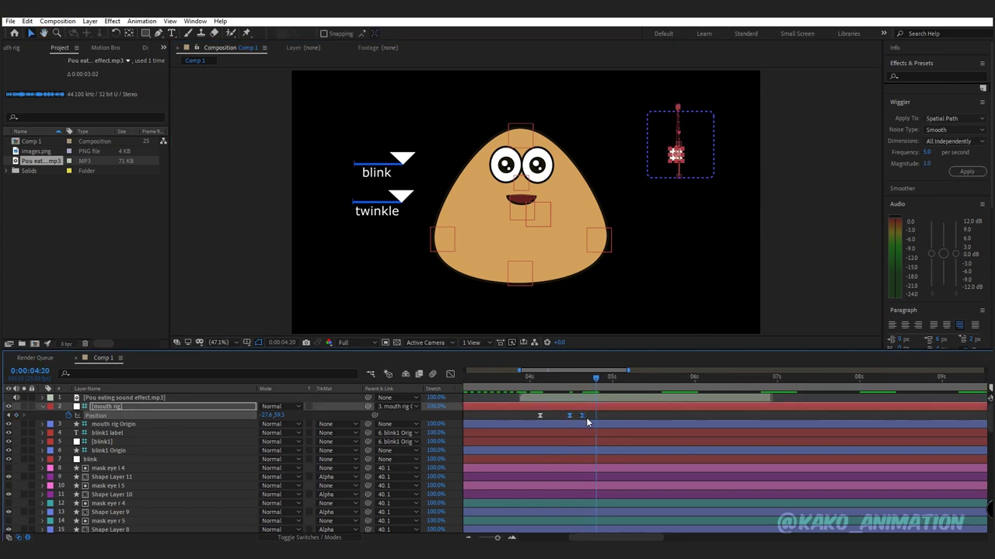
key(ctrl+c)
key(ctrl+v)
key(Page_Down)
key(Page_Down)
key(Page_Down)
key(Page_Down)
key(Page_Down)
key(Page_Down)
key(Page_Down)
key(Page_Down)
drag(619, 415, 561, 418)
key(ctrl+c)
key(ctrl+v)
Step: Paste another chewing set at 5:19 and end on a side-smile mouth pose at 6:07
click(569, 378)
key(space)
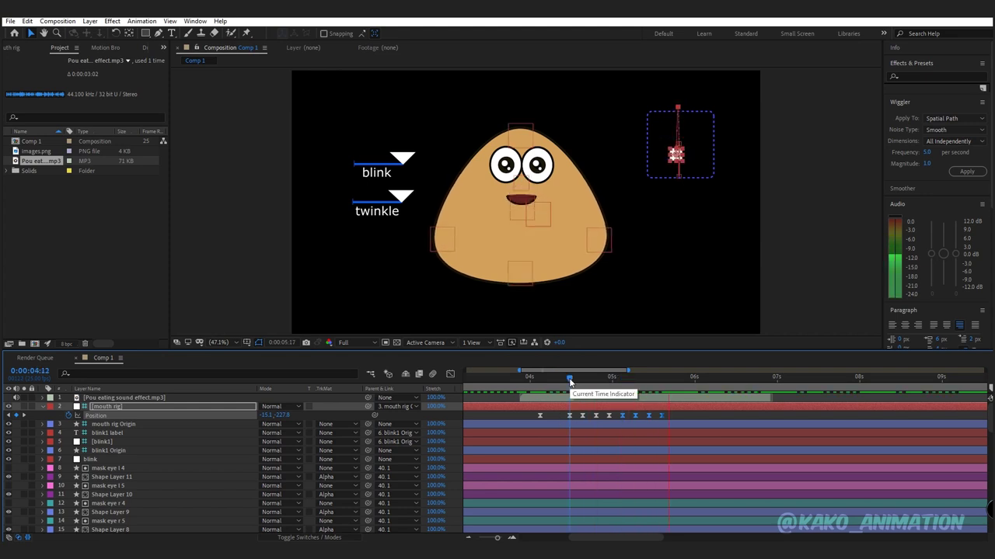
drag(569, 381, 661, 387)
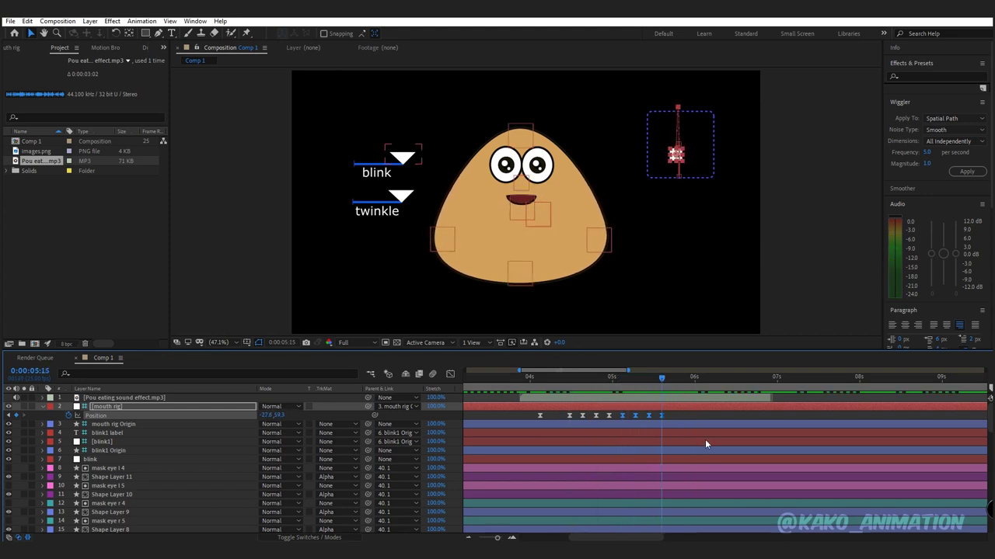
key(space)
key(ctrl+v)
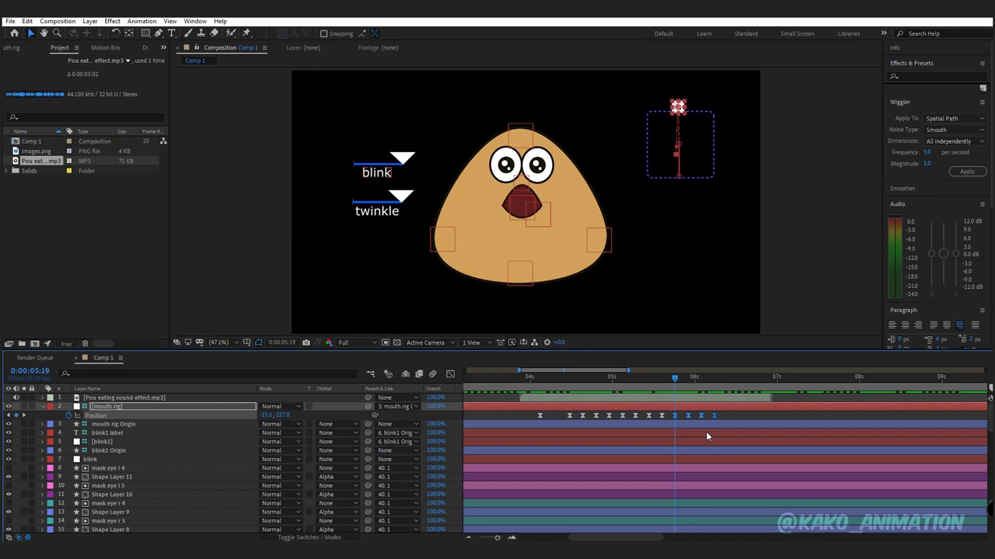
click(714, 384)
drag(714, 384, 719, 389)
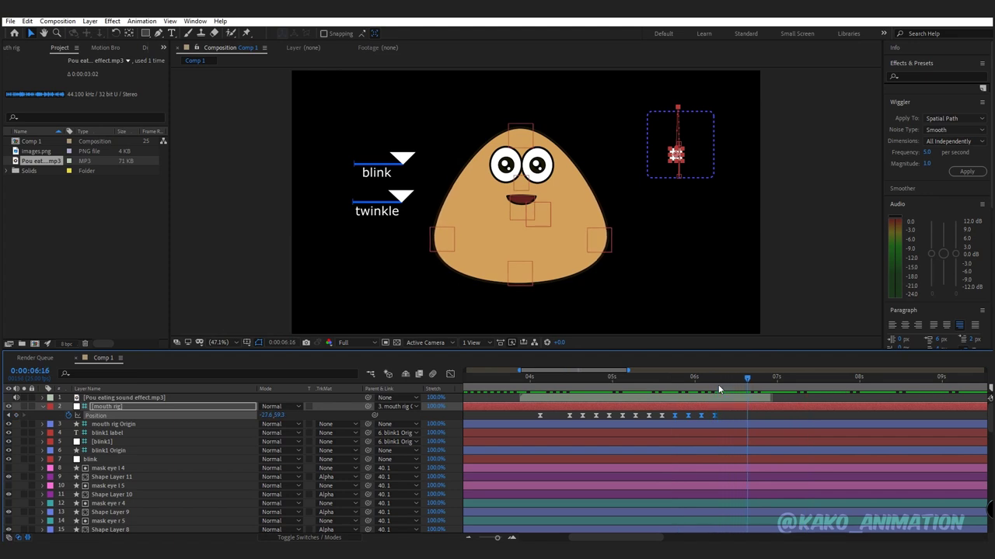
drag(676, 154, 712, 146)
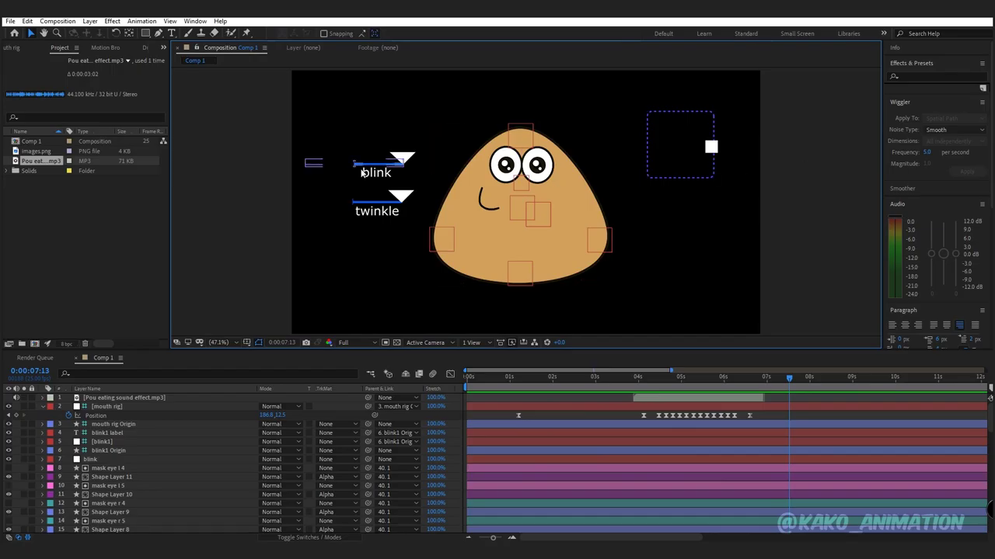
Step: Key the blink slider to close Pou's eyes at 5:13, hold at 6:03, reopen at 6:19
click(405, 159)
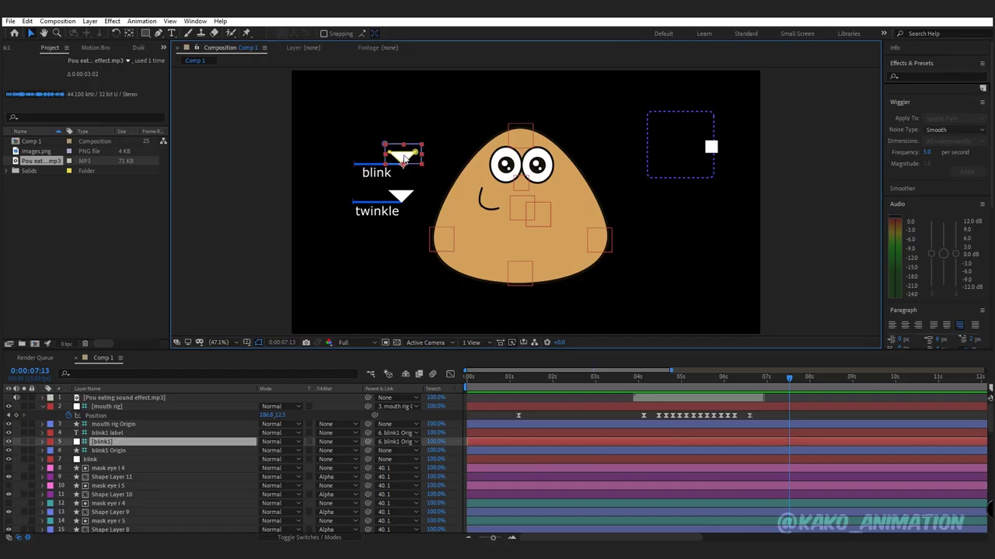
key(u)
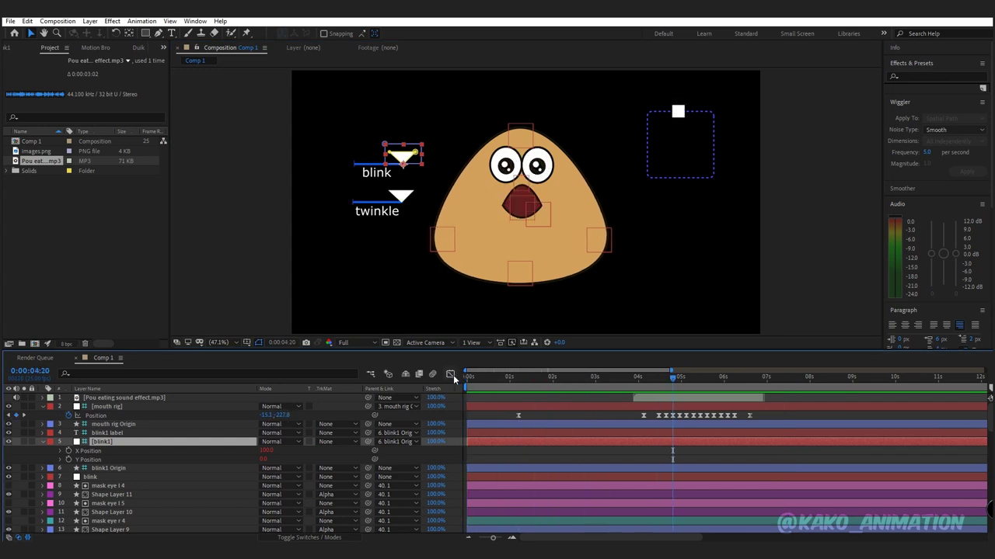
click(71, 453)
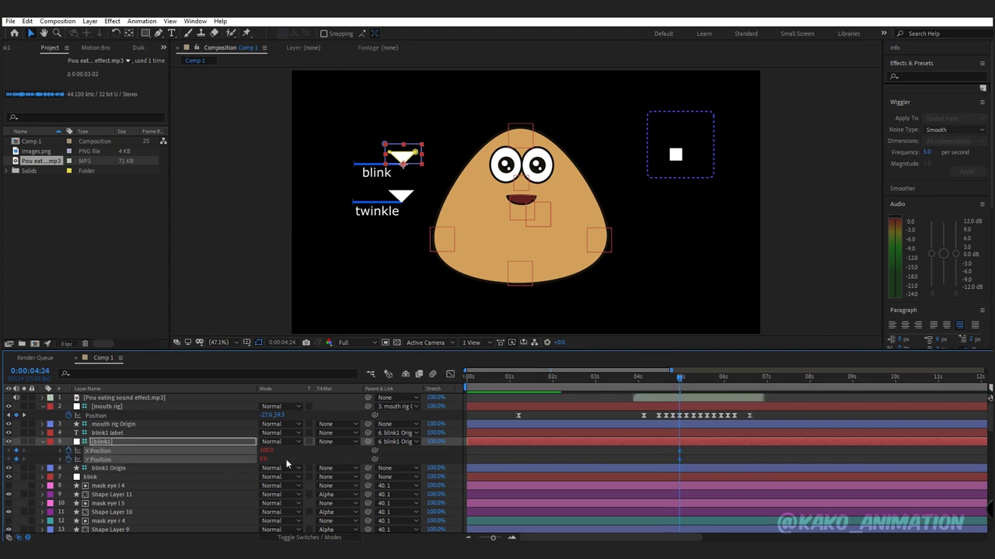
key(space)
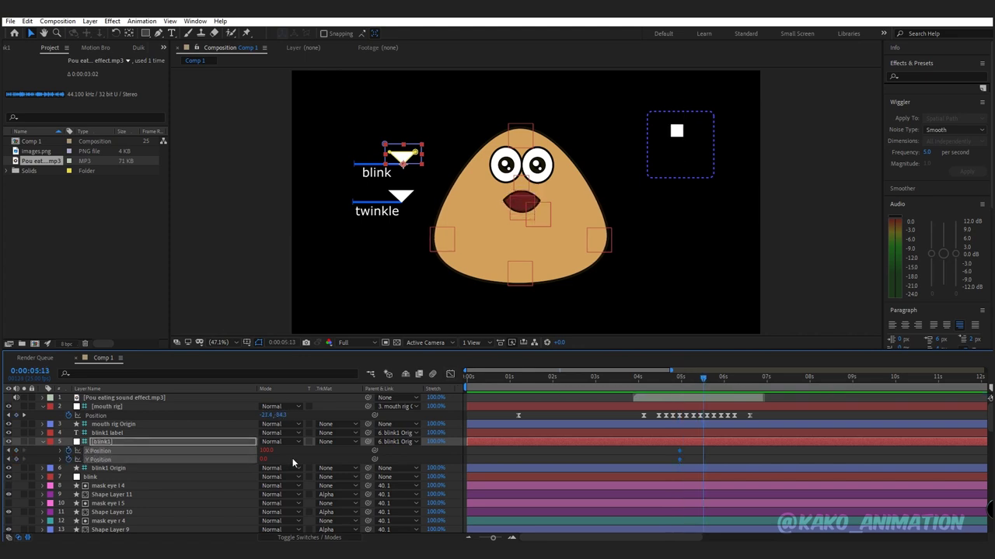
drag(402, 155, 311, 153)
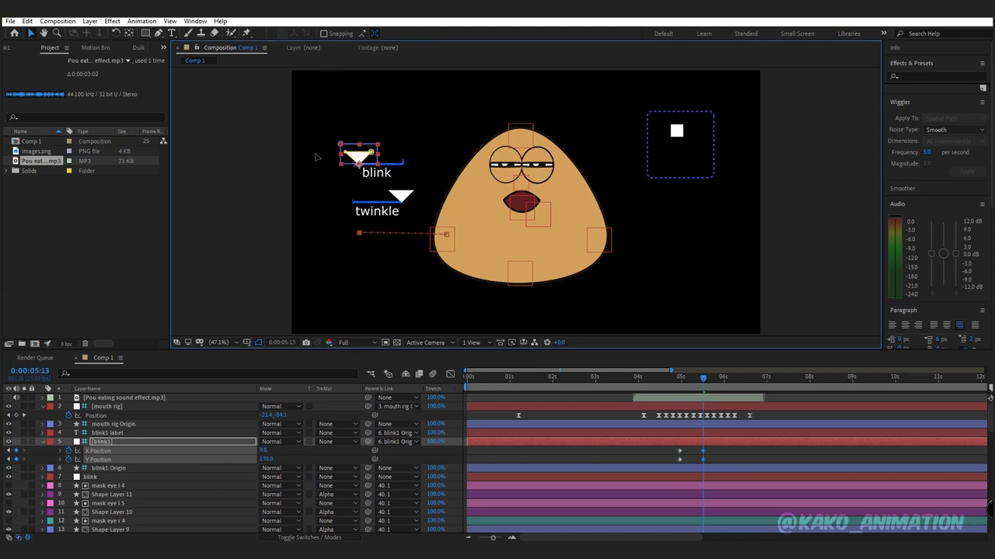
key(space)
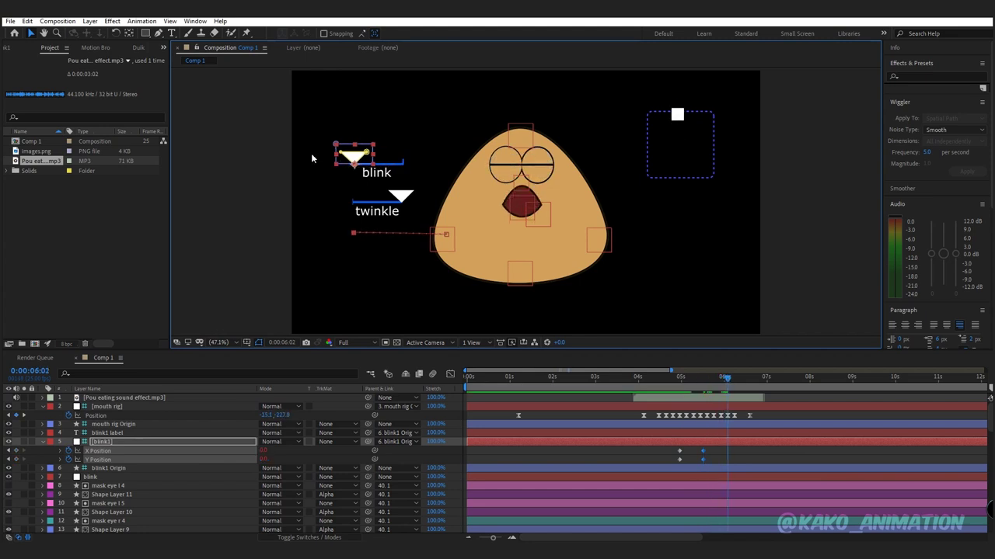
key(alt+shift+p)
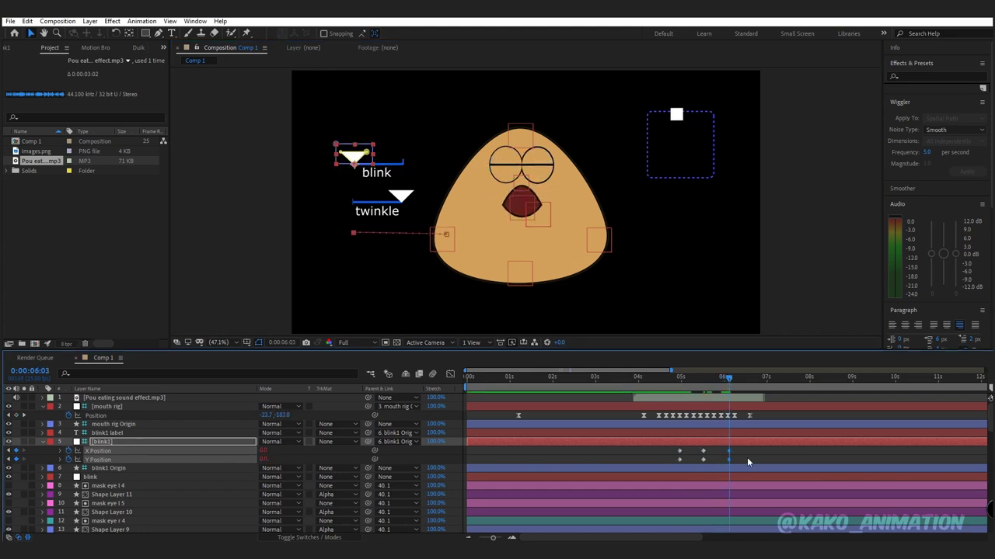
key(space)
key(space)
drag(354, 155, 404, 157)
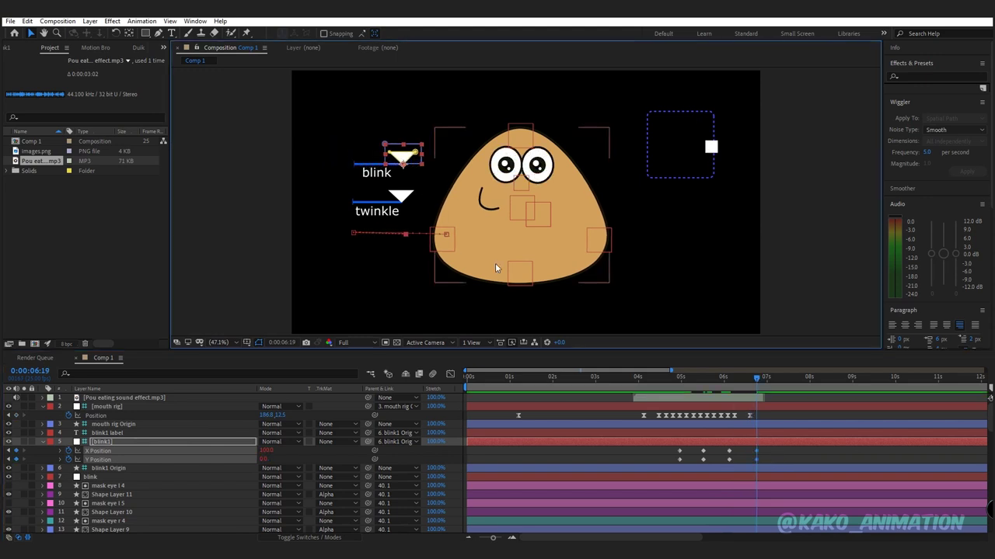
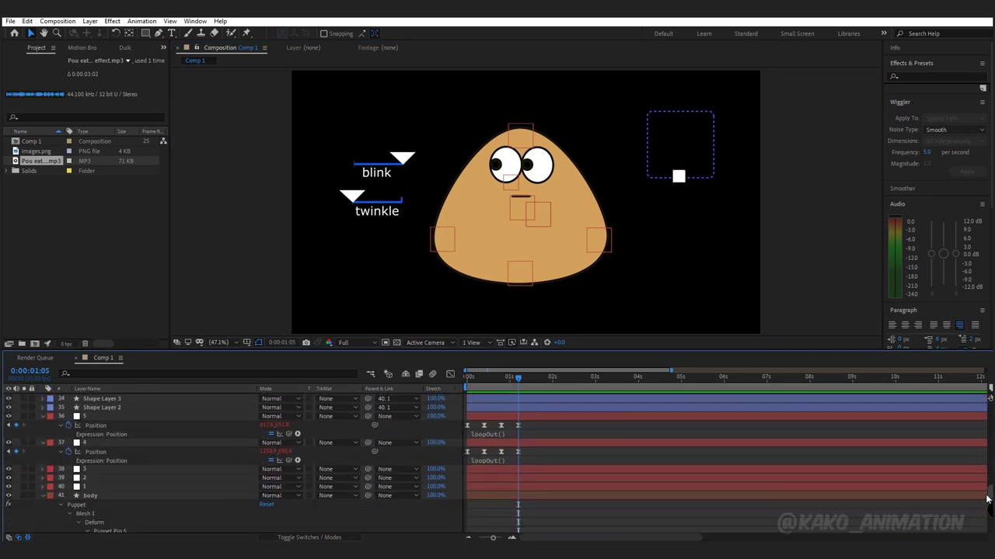
Step: Keyframe the head-top control's Position and stretch Pou's head upward at 0:02:07
click(248, 486)
key(p)
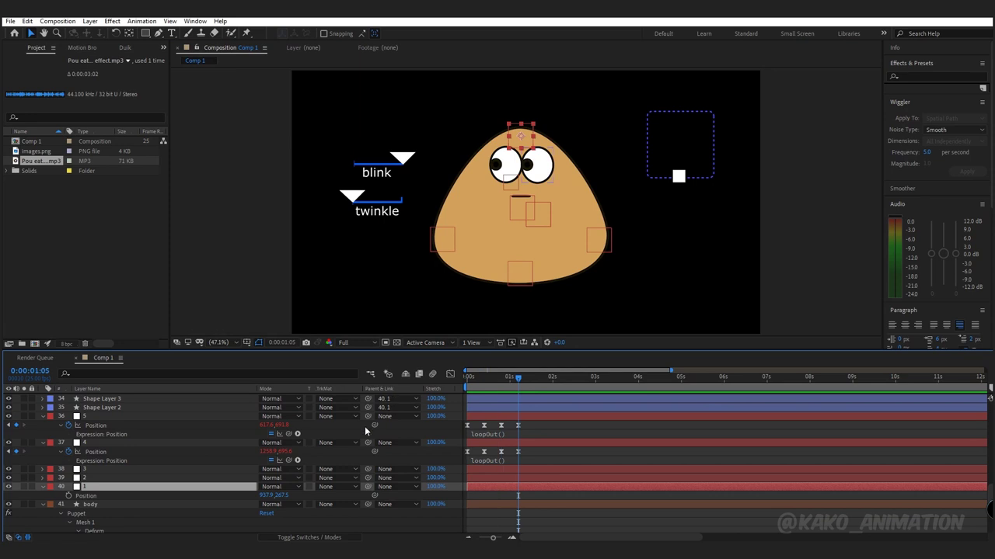
click(69, 495)
key(shift+Page_Down)
Step: Squash Pou's head down at 0:04:01, then stretch it up again at 0:04:12
key(shift+Page_Down)
key(Page_Down)
key(Page_Down)
key(Page_Down)
key(Page_Down)
key(Page_Down)
key(Page_Down)
key(Page_Down)
click(520, 138)
drag(521, 138, 521, 125)
key(shift+Page_Down)
key(shift+Page_Down)
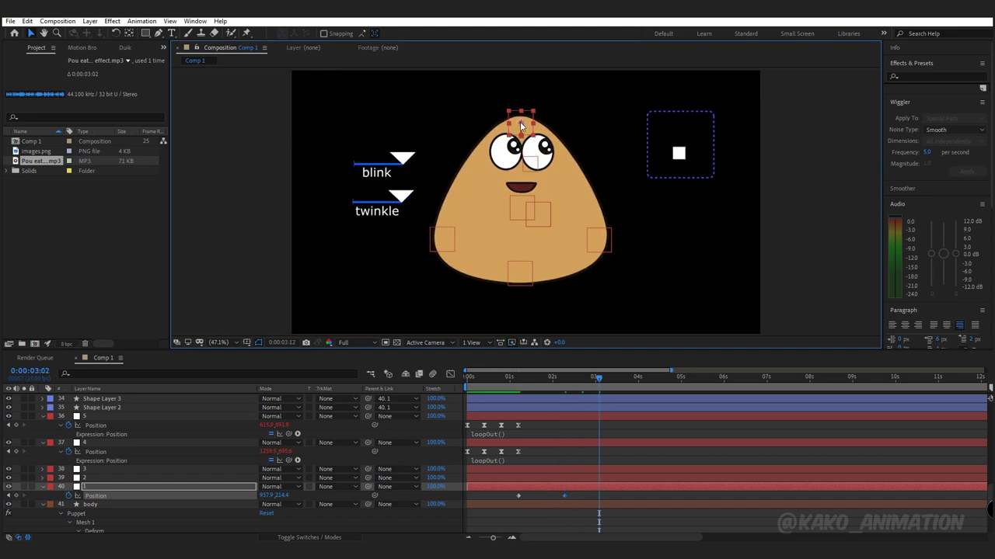
key(shift+Page_Down)
key(shift+Page_Down)
key(Page_Down)
key(Page_Down)
key(Page_Down)
drag(520, 124, 521, 139)
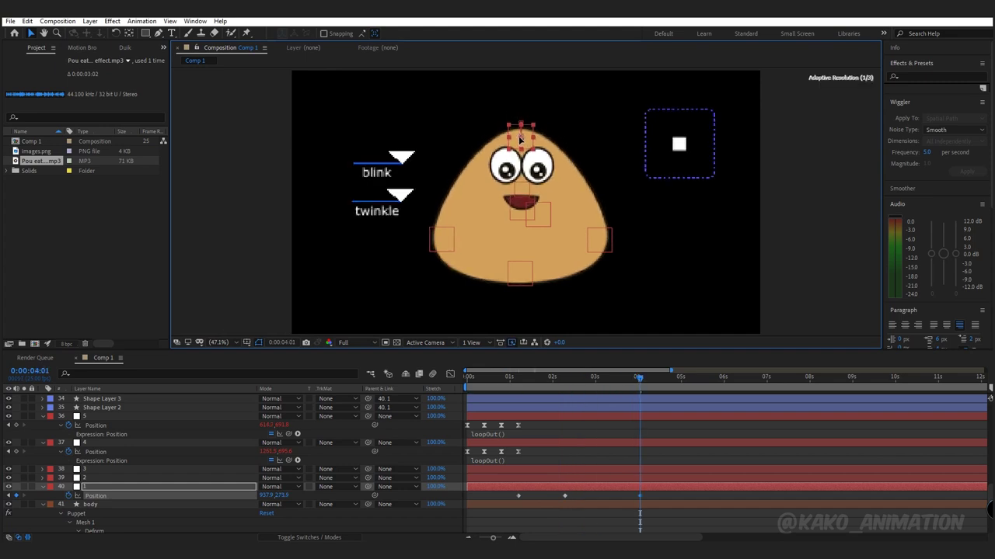
key(shift+Page_Down)
key(Page_Down)
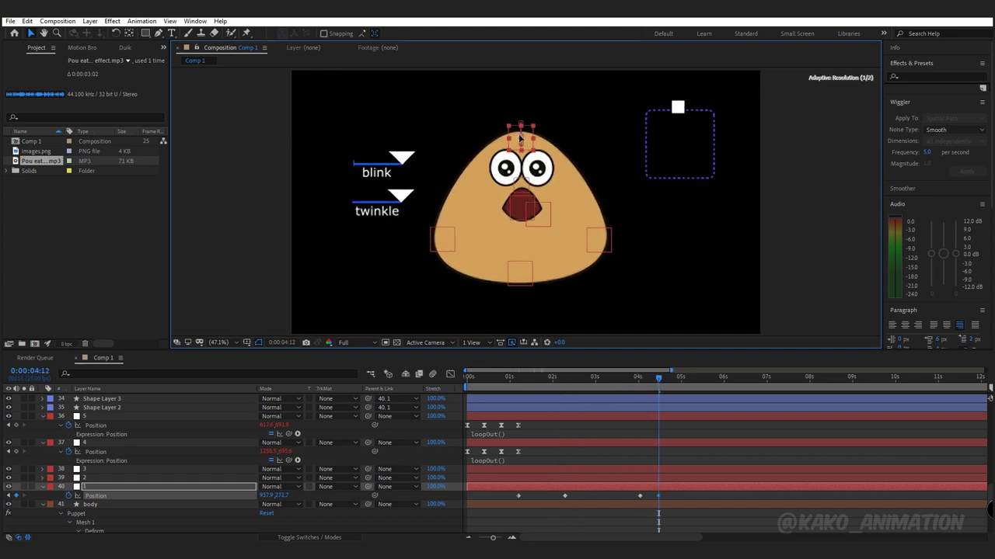
drag(521, 137, 521, 130)
Step: Copy the first head position keyframe to the end so the head returns to its start pose
key(Page_Down)
key(Page_Down)
key(Page_Down)
key(Page_Down)
key(Page_Down)
key(Page_Down)
click(518, 496)
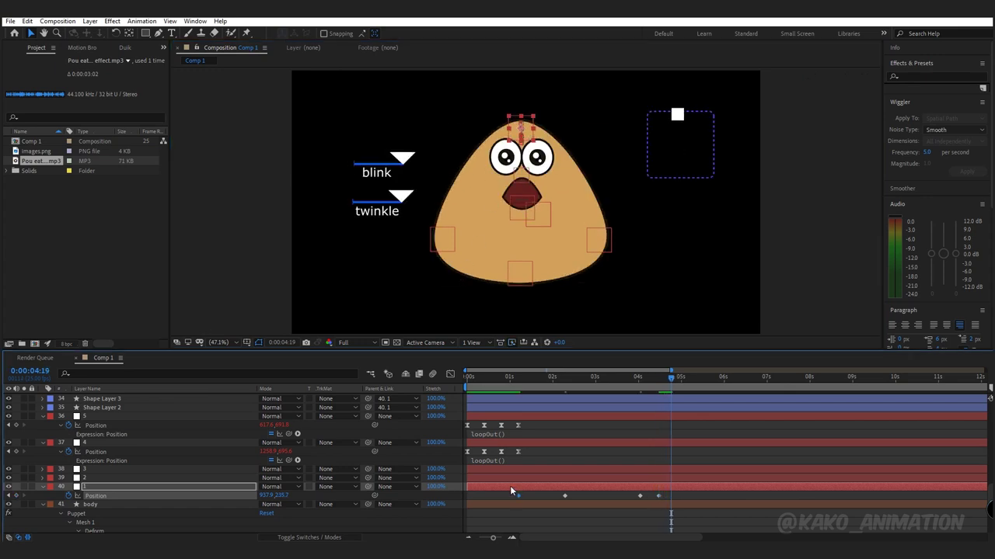
key(ctrl+c)
key(ctrl+v)
drag(688, 493, 504, 502)
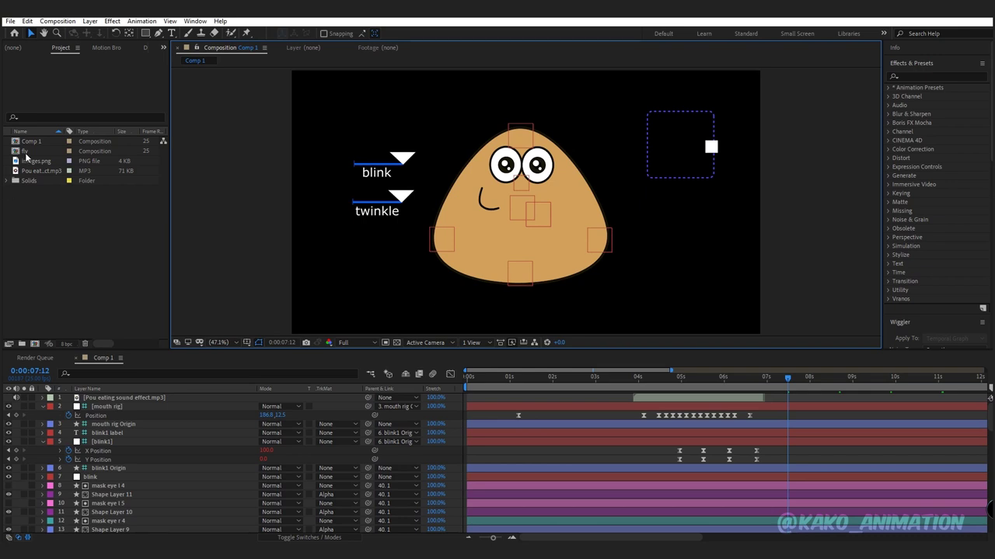
Step: In the fly composition, move the wing's anchor point up near the body
double_click(26, 152)
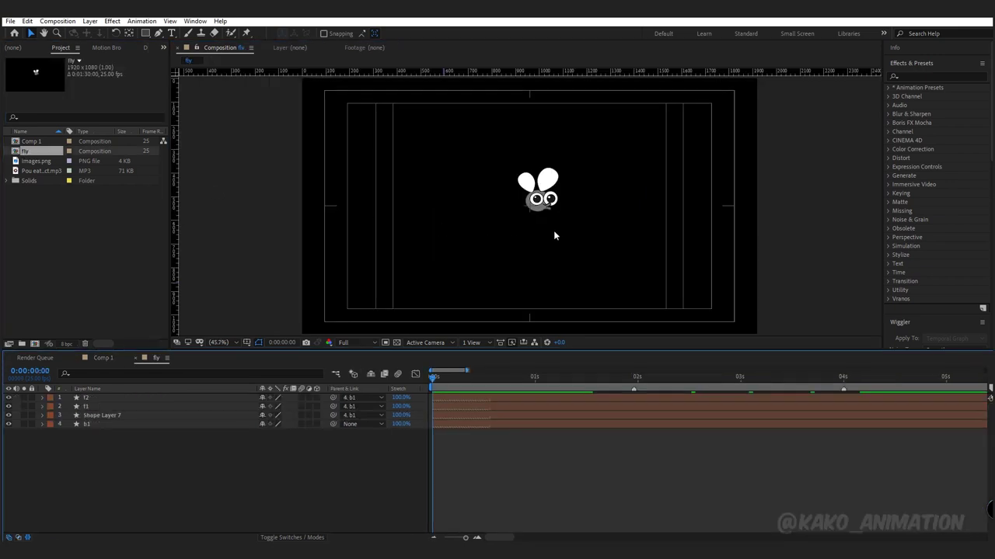
click(546, 181)
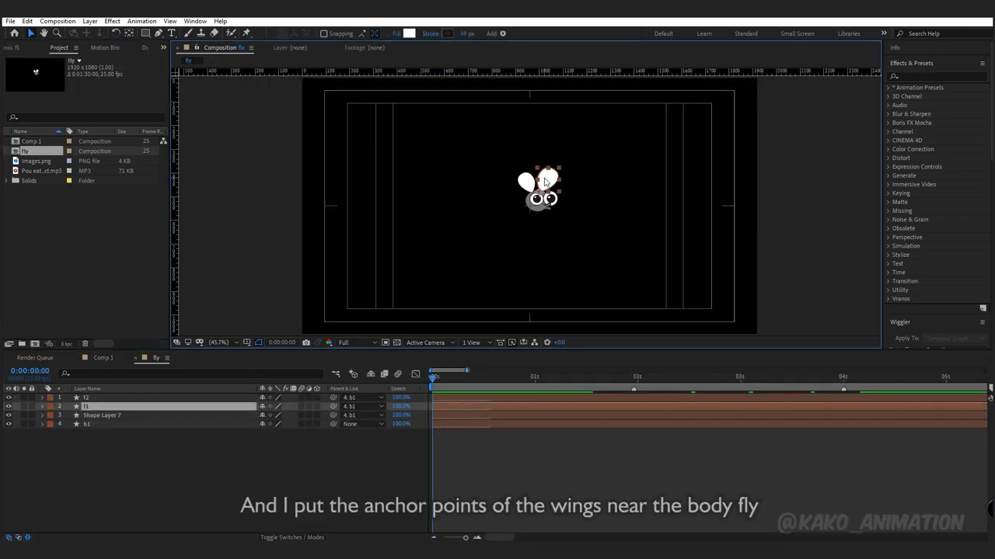
click(130, 34)
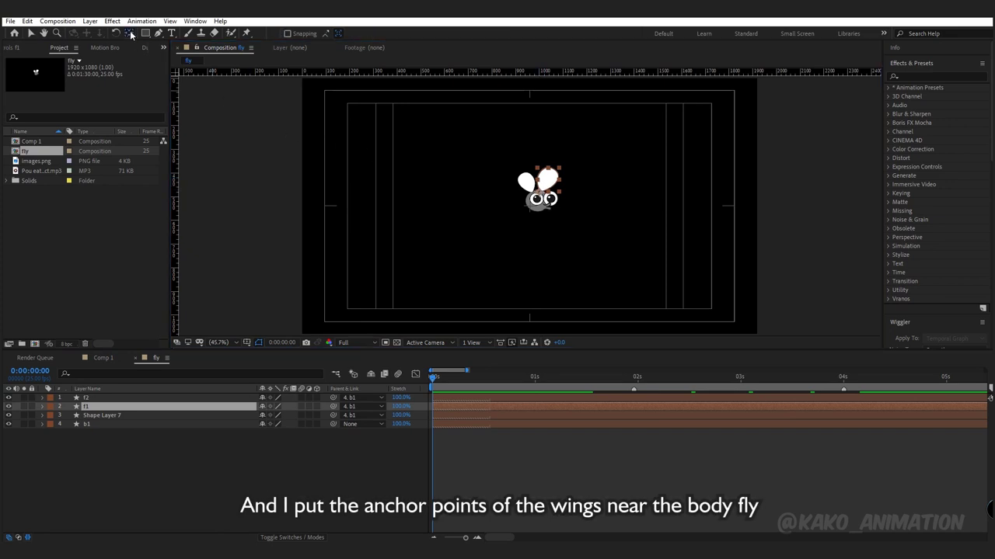
drag(550, 200, 546, 180)
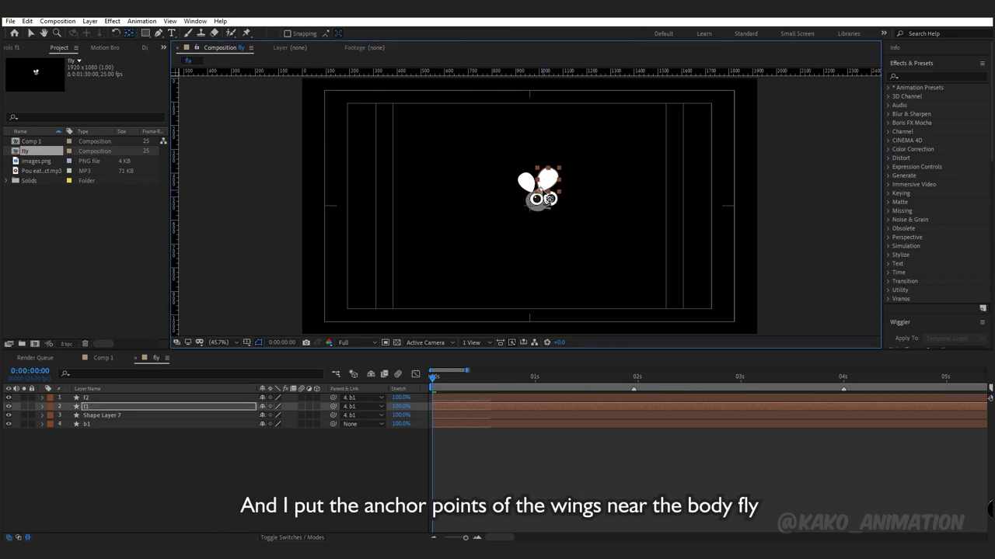
click(526, 181)
click(31, 33)
Step: Keyframe f1's Rotation at -20°, 30° and -30° on frames 0, 2 and 4, with motion blur on
shift+click(96, 407)
key(r)
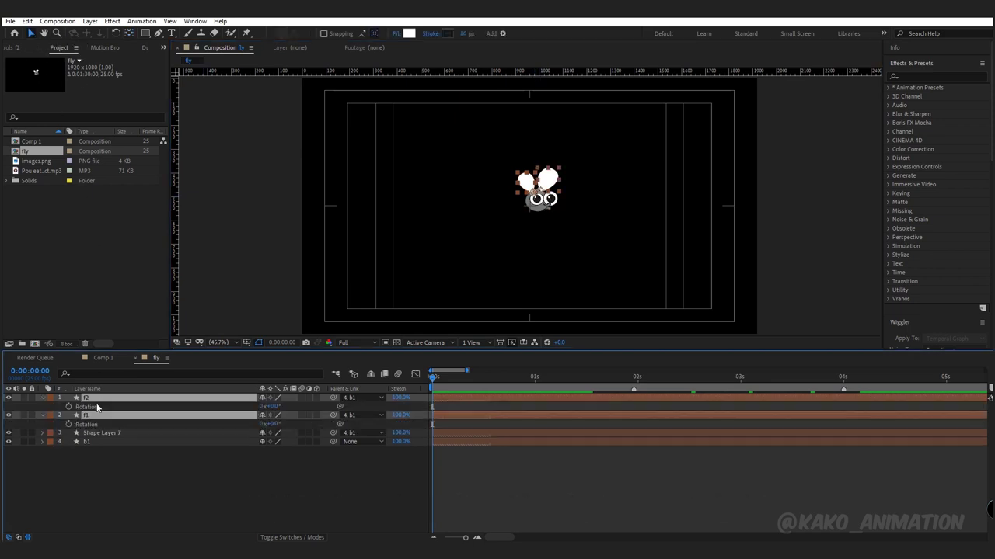
click(143, 461)
click(102, 413)
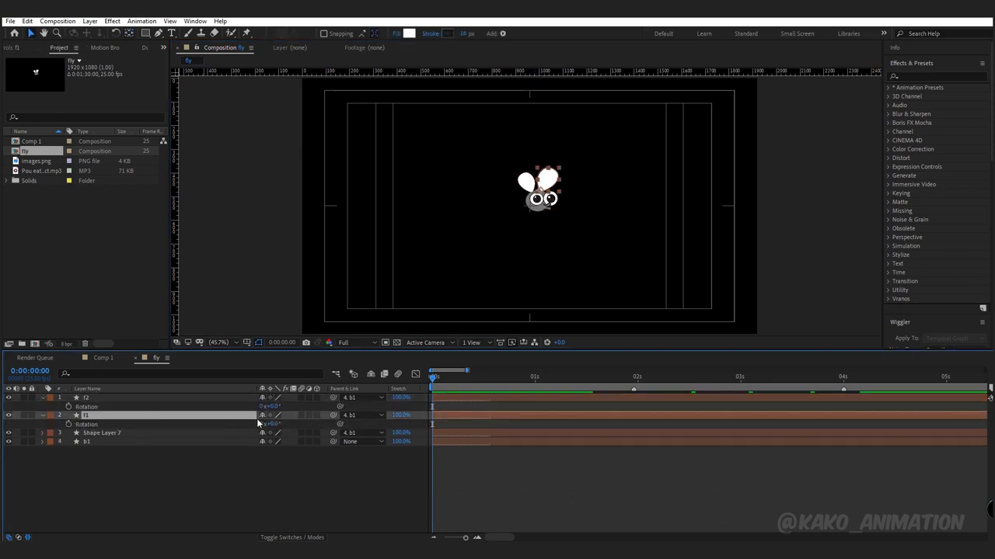
key(Return)
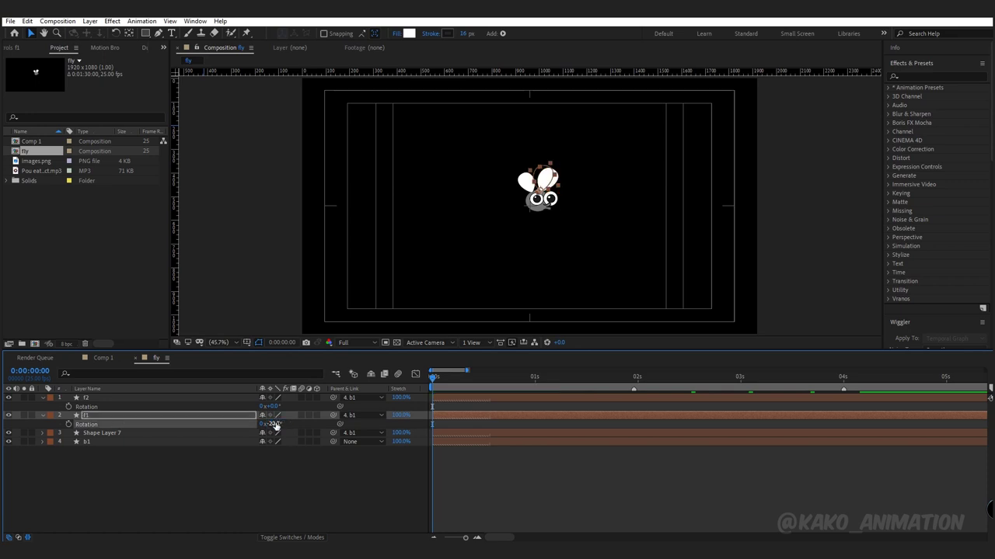
click(71, 423)
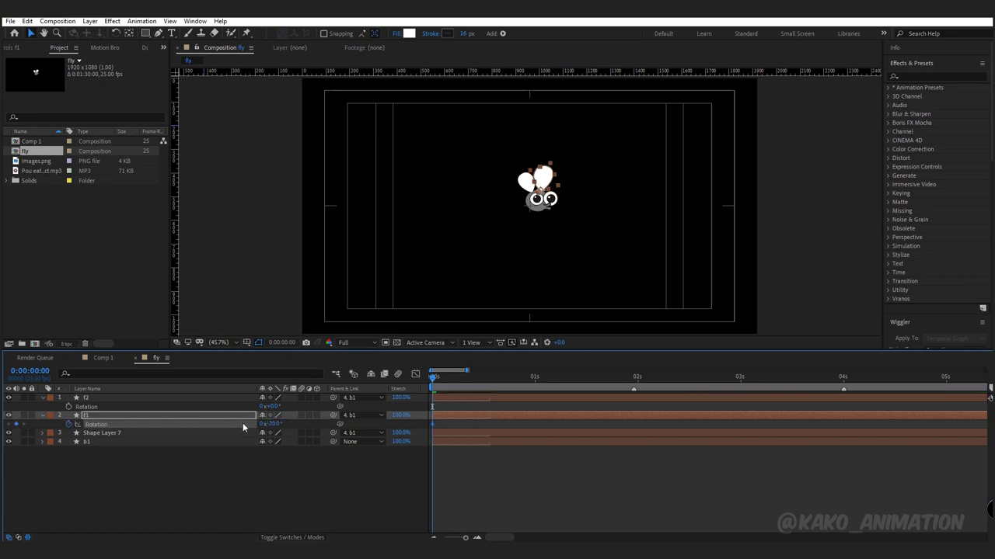
key(Page_Down)
key(Page_Down)
click(269, 423)
key(Return)
key(Page_Down)
key(Page_Down)
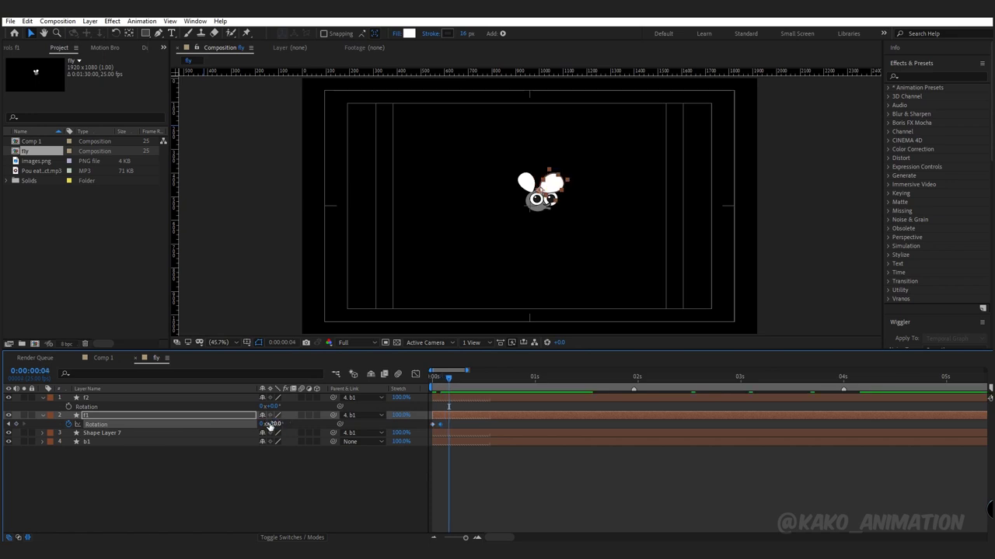
text(-30)
key(Return)
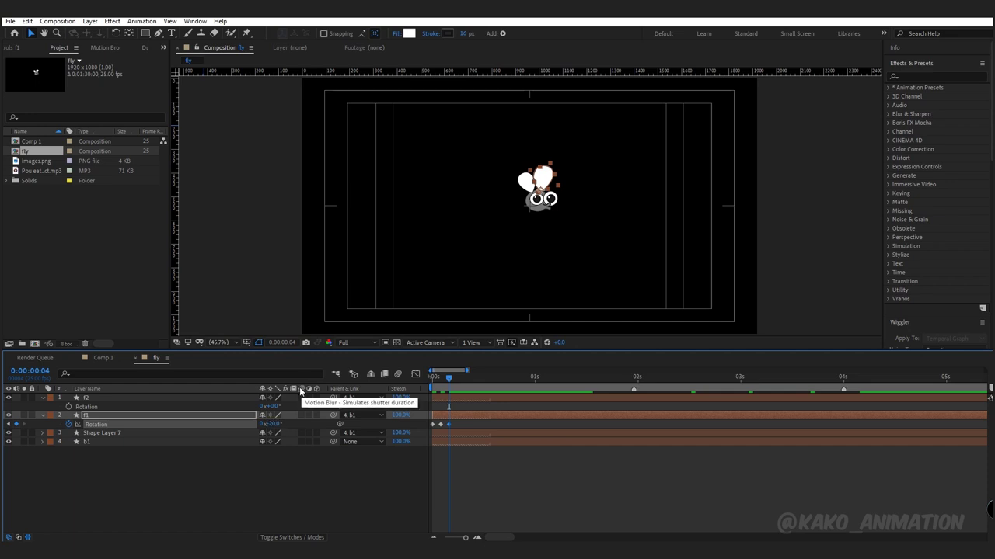
click(302, 414)
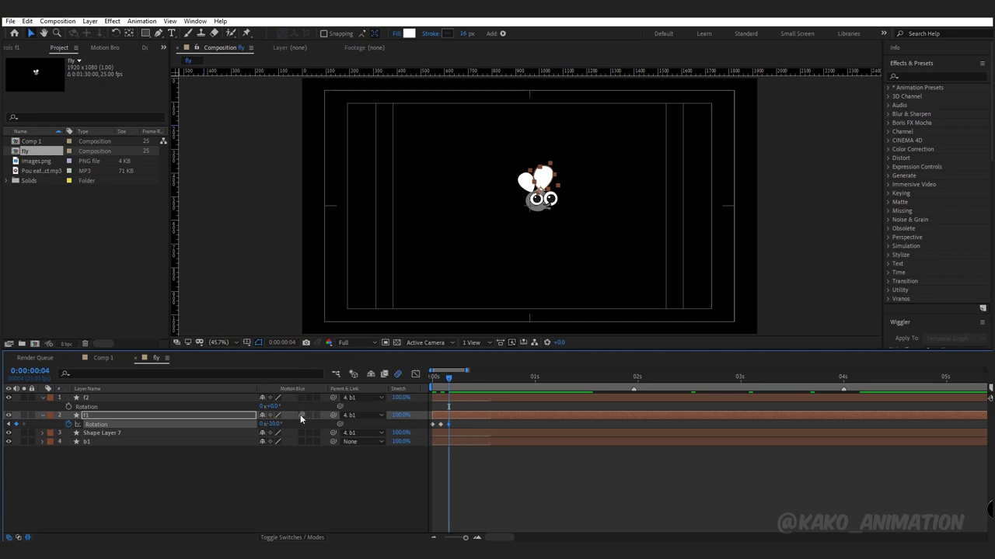
Step: Keyframe f2's Rotation at 20°, -30° and 20° on frames 0, 2 and 4
click(185, 398)
drag(437, 381, 424, 381)
click(85, 408)
key(Return)
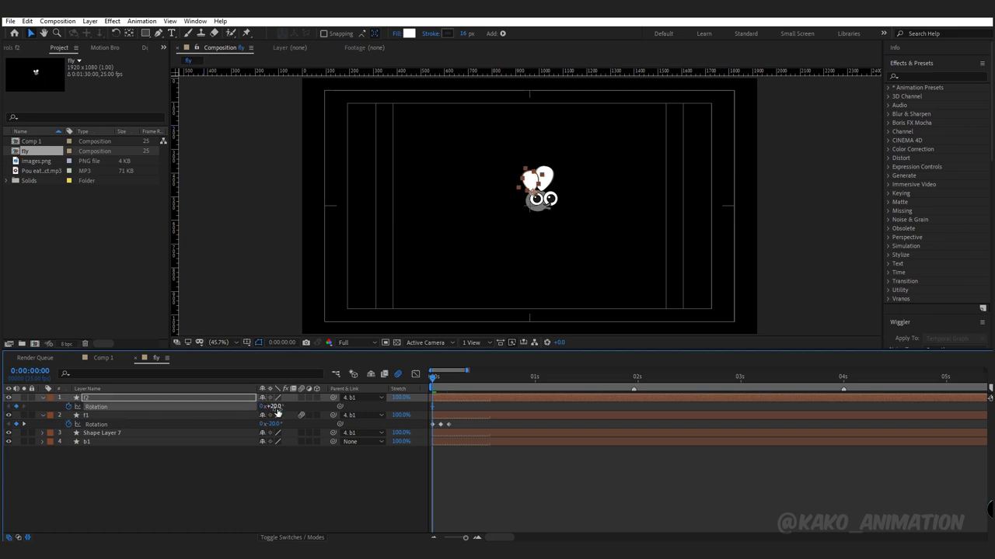
drag(432, 376, 443, 378)
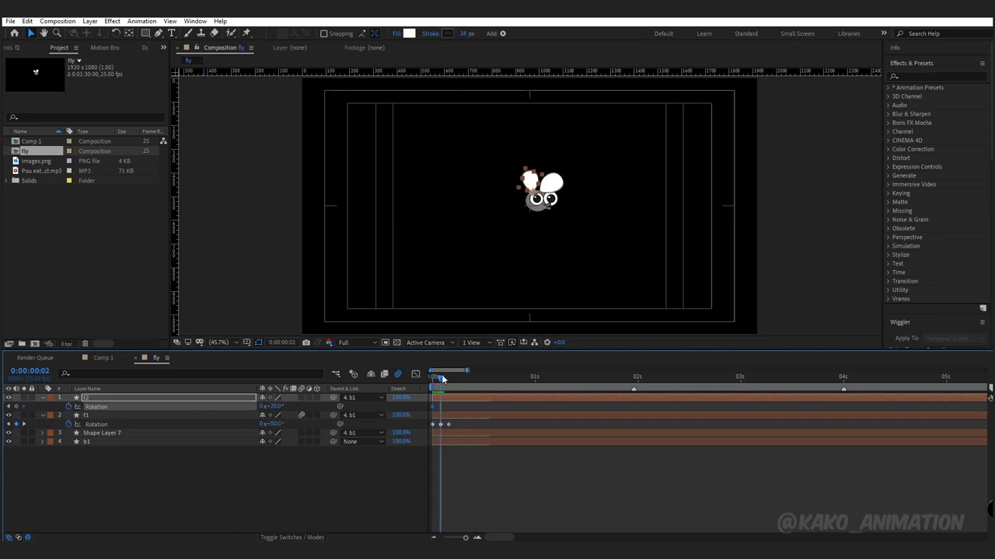
key(Return)
click(449, 379)
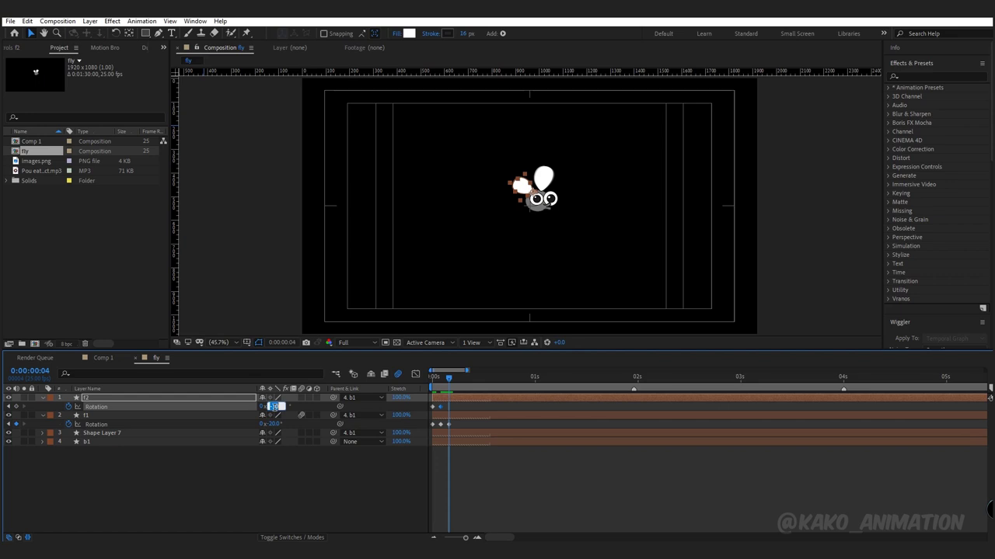
key(Return)
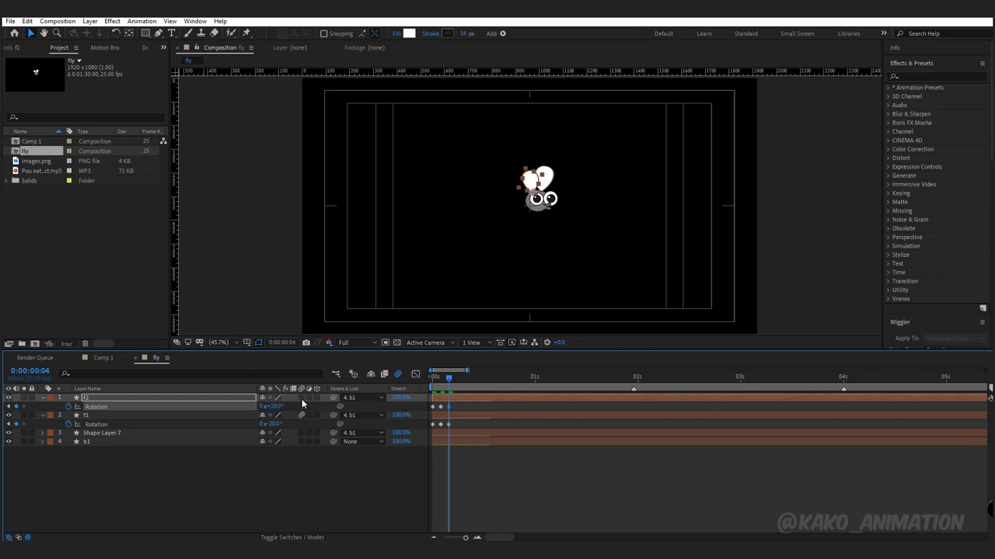
Step: Give the f2 and f1 Rotation properties a loopOut() expression and preview the repeating flap
alt+click(69, 406)
text(loop)
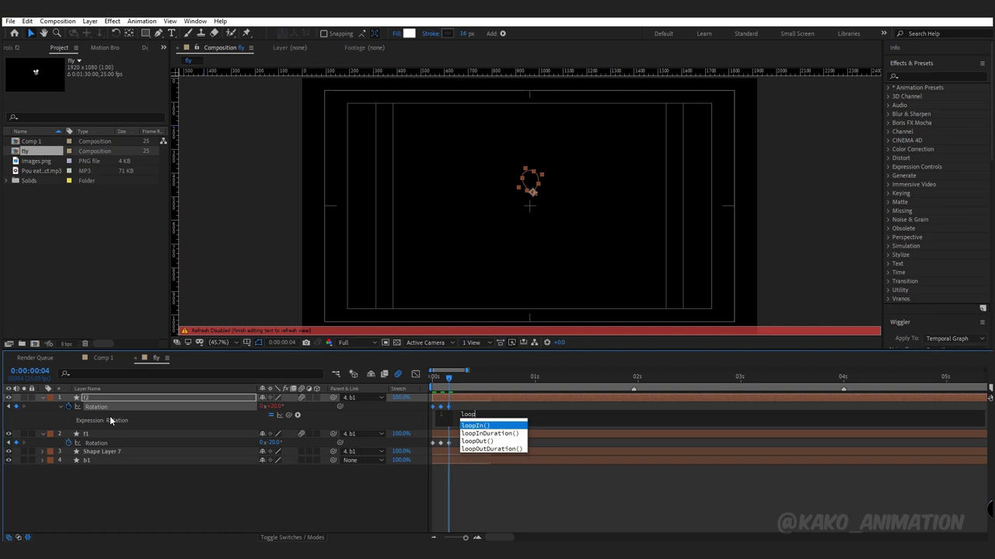
click(477, 442)
click(366, 495)
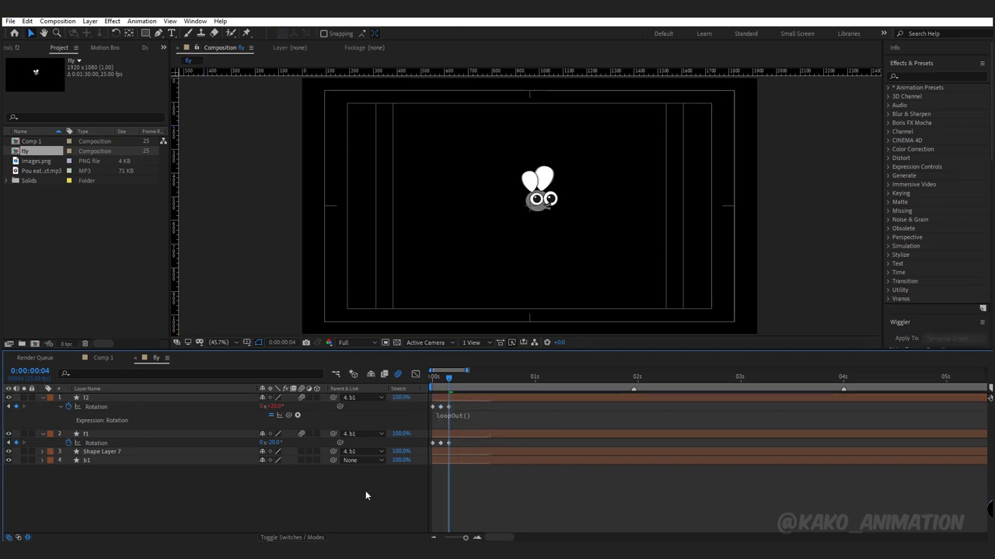
alt+click(69, 443)
text(loop)
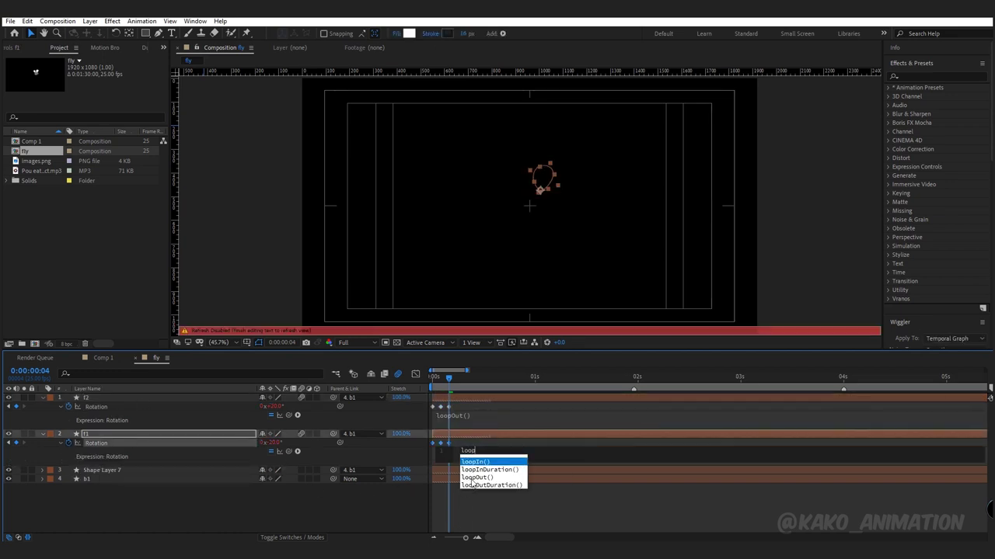
click(472, 478)
click(325, 500)
key(space)
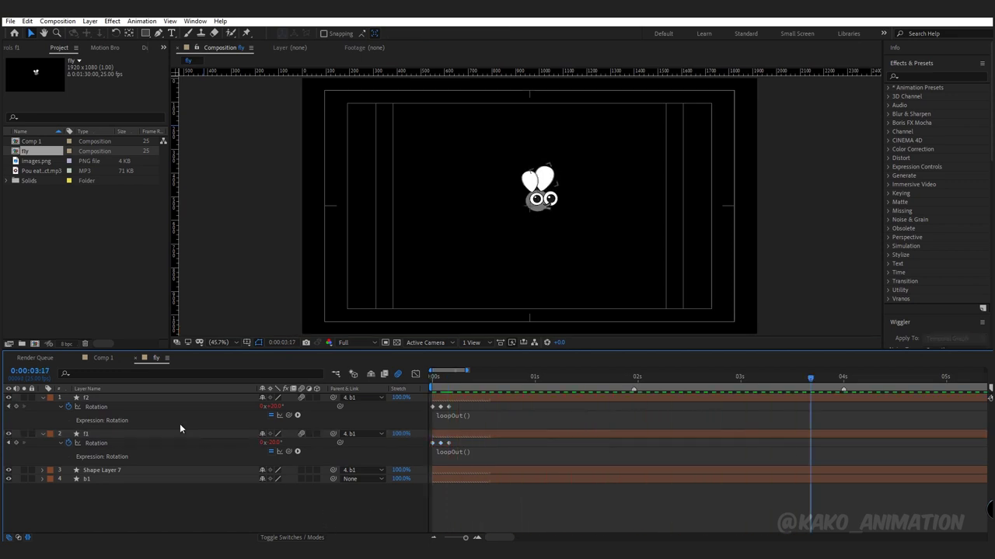
click(103, 358)
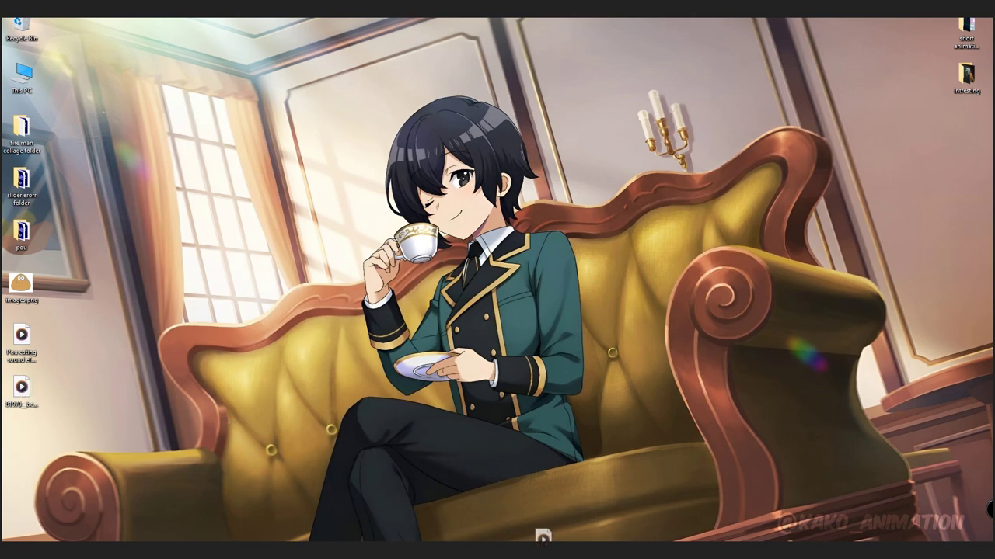
Step: Add the fly sound to Comp 1 and preview the comp to check where the buzzing plays
click(542, 536)
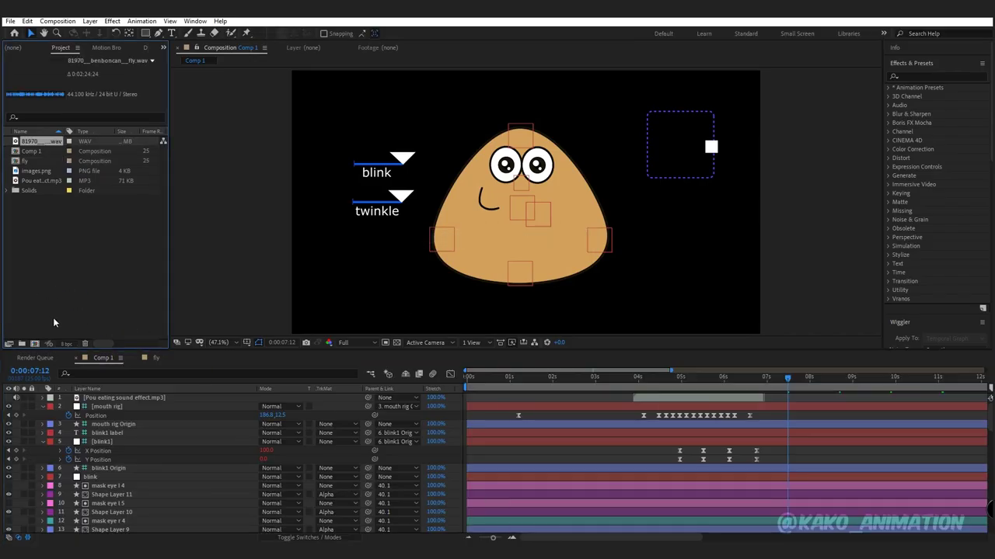
drag(39, 141, 476, 396)
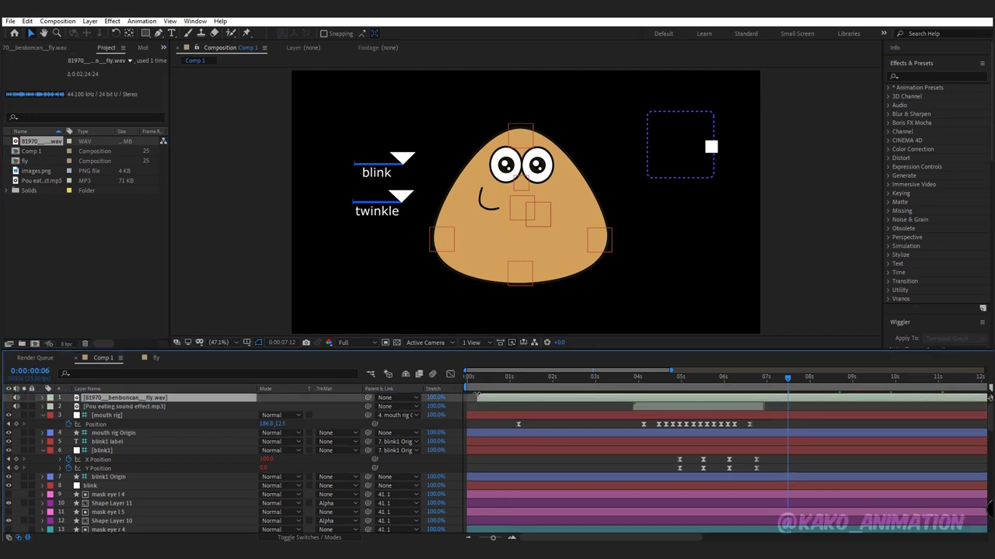
click(529, 378)
key(space)
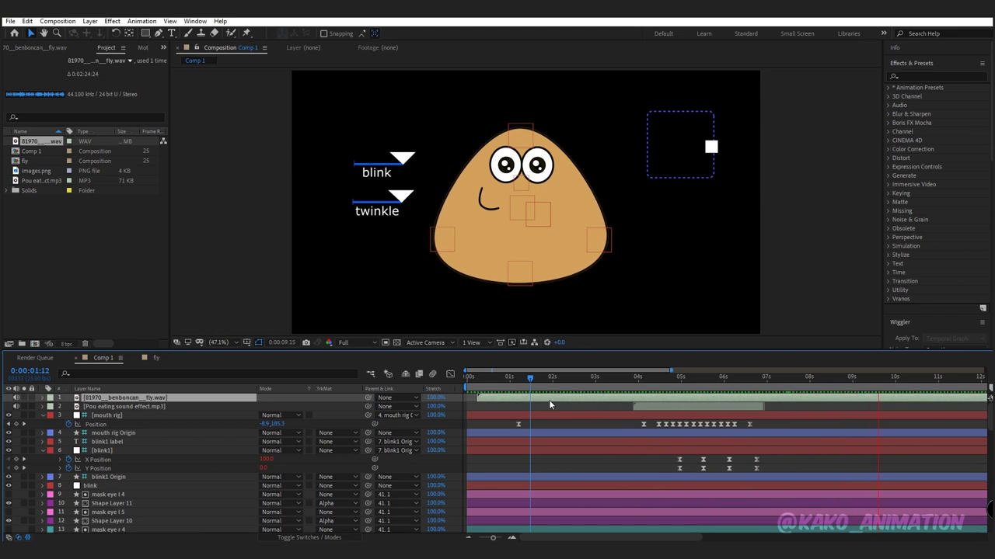
key(space)
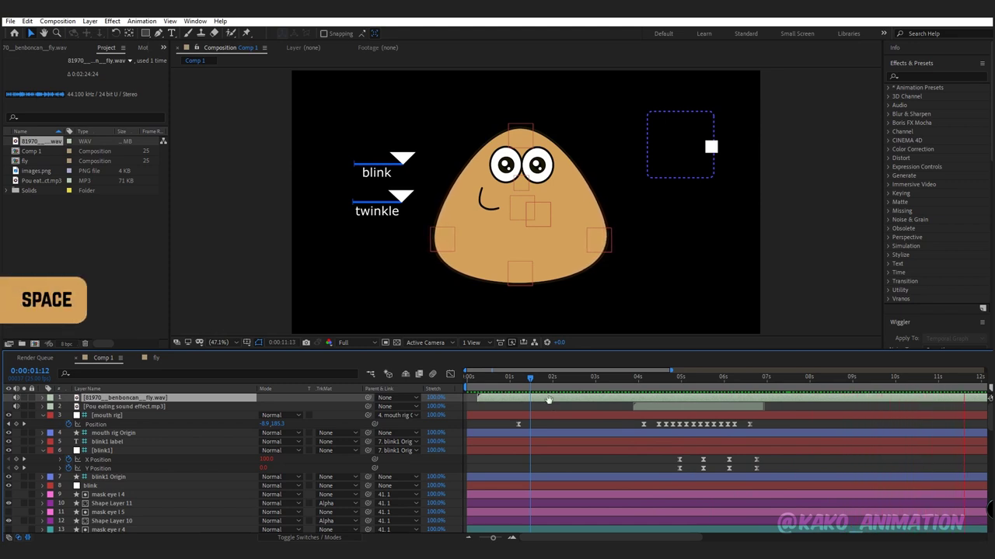
key(space)
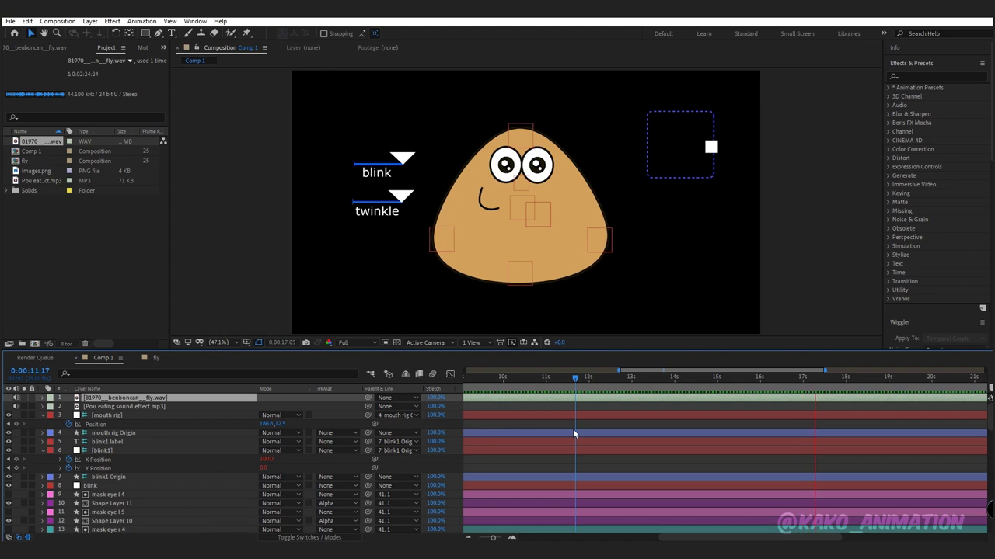
key(space)
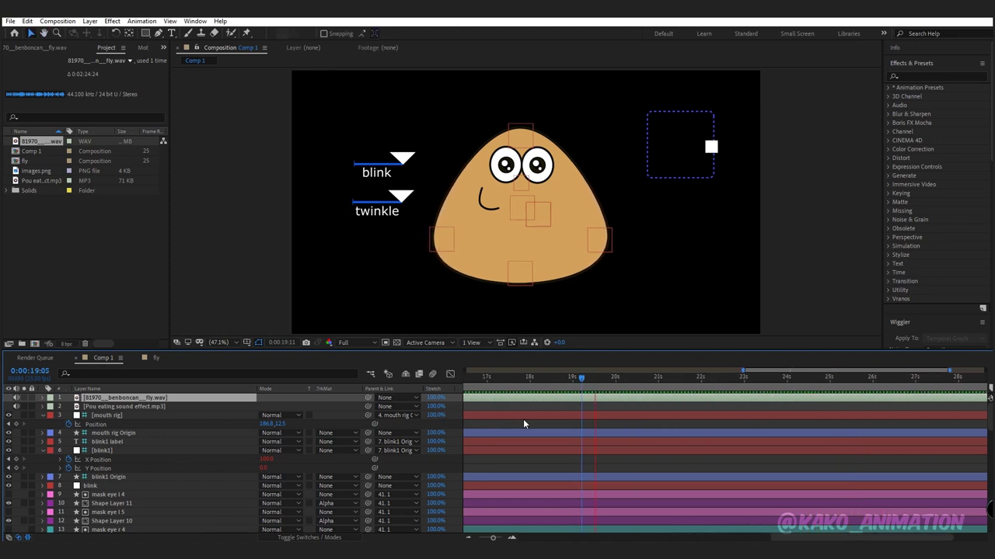
click(751, 379)
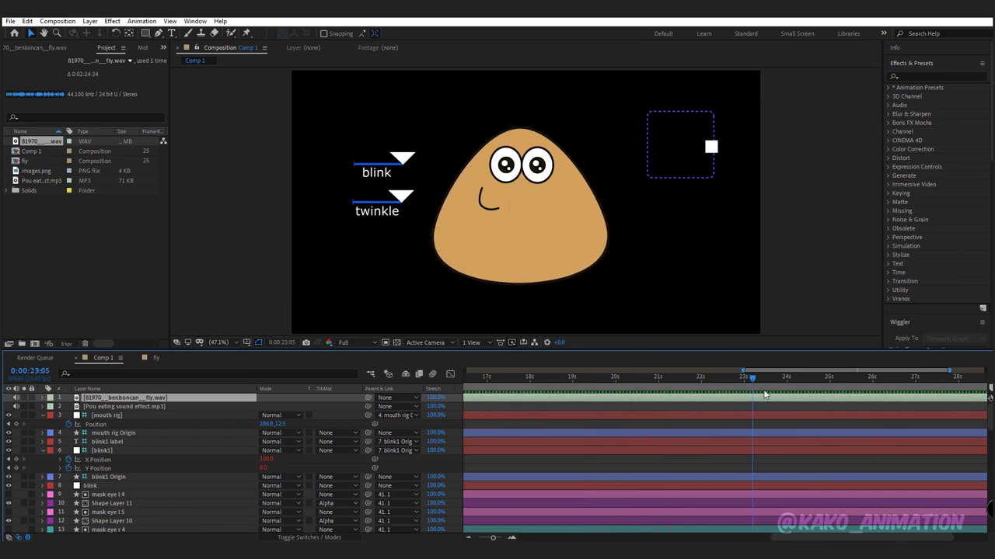
click(900, 377)
click(735, 379)
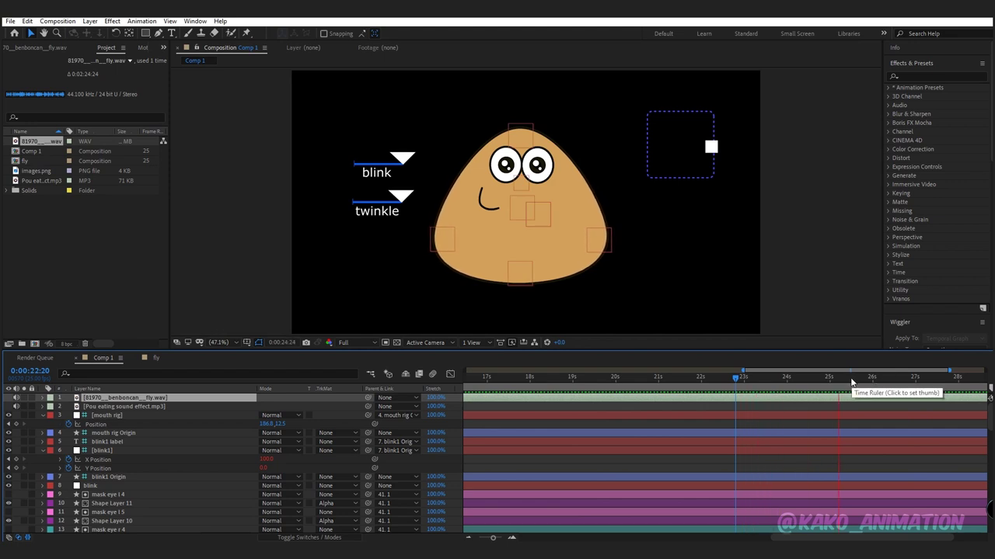
key(space)
Step: Slide the fly sound clip earlier, trim its out point at 5:09, and preview the timing
drag(606, 411, 663, 419)
key(semicolon)
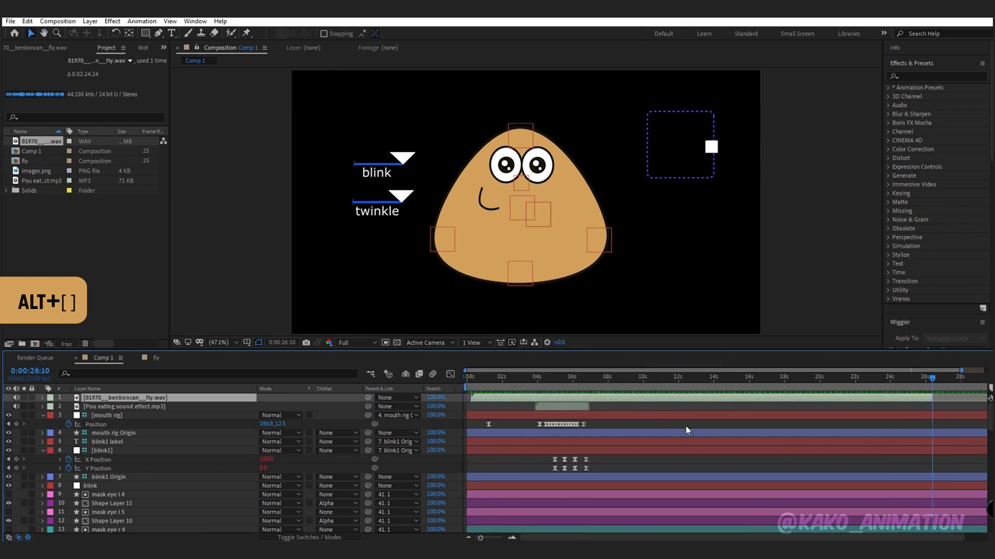
mouse_move(722, 394)
mouse_down()
mouse_move(544, 399)
mouse_move(561, 379)
mouse_up()
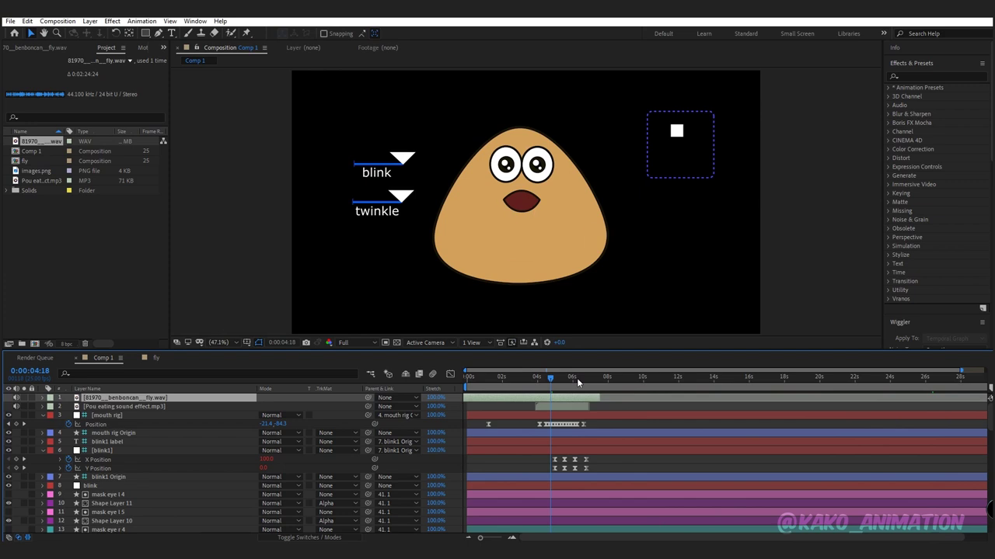
key(alt+bracketright)
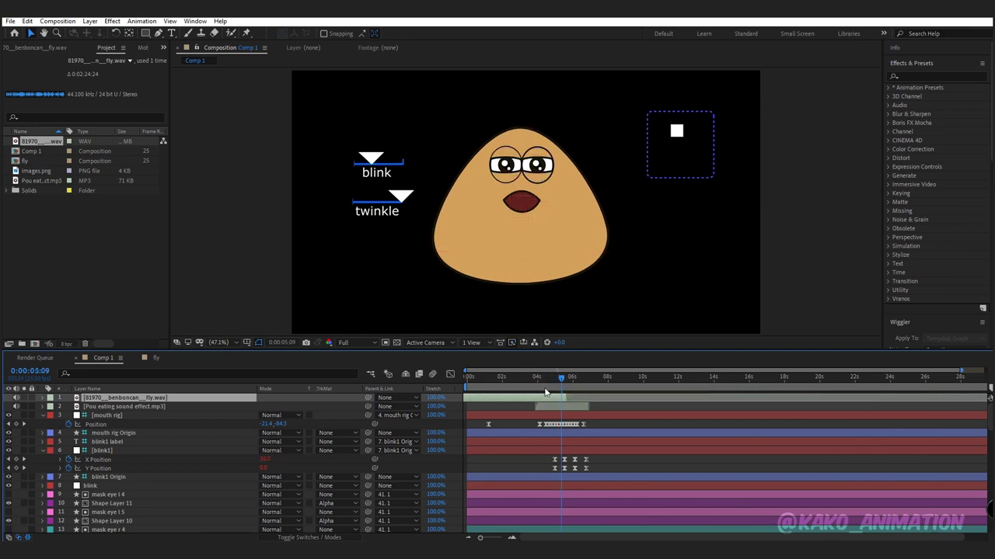
drag(545, 378, 534, 380)
key(space)
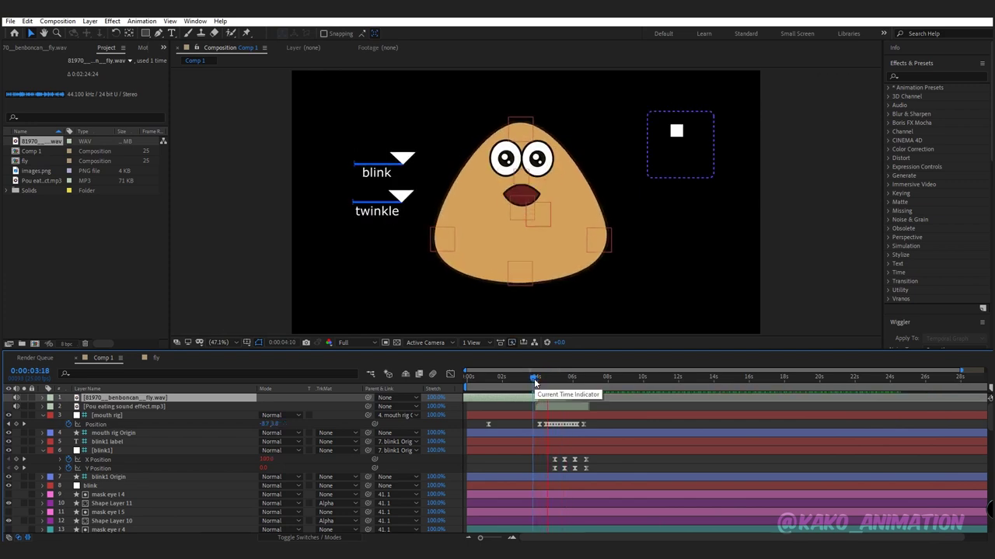
mouse_move(549, 379)
mouse_down()
mouse_move(547, 399)
mouse_move(536, 383)
mouse_up()
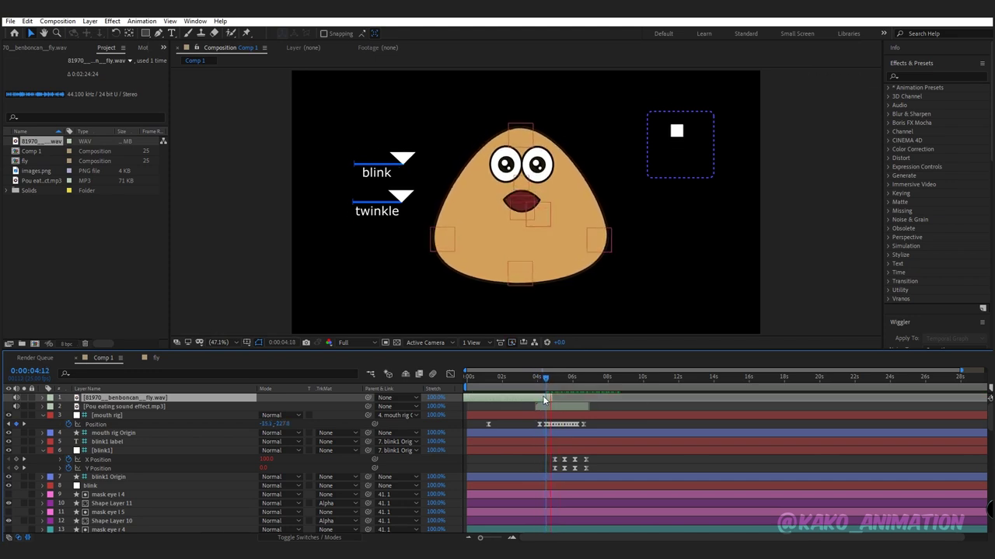
key(space)
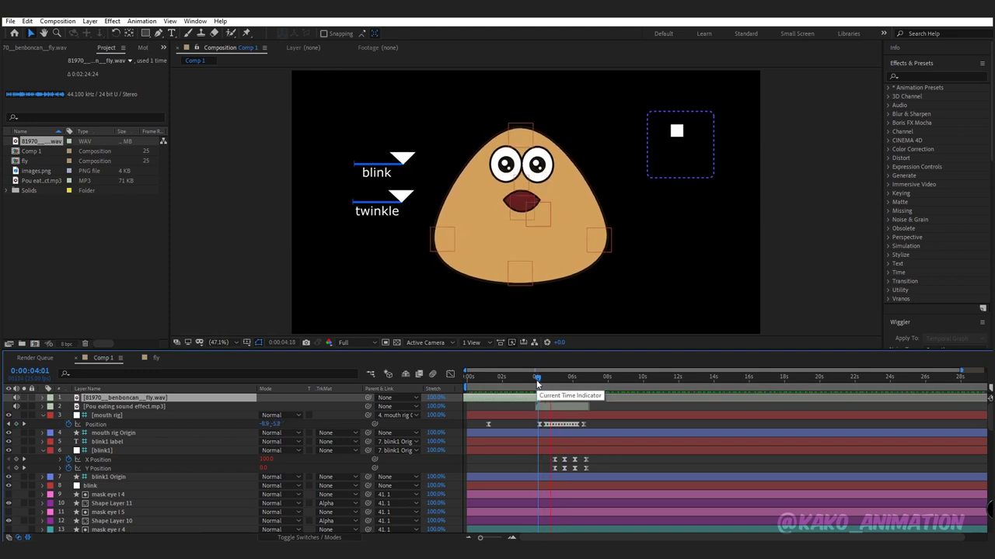
key(Home)
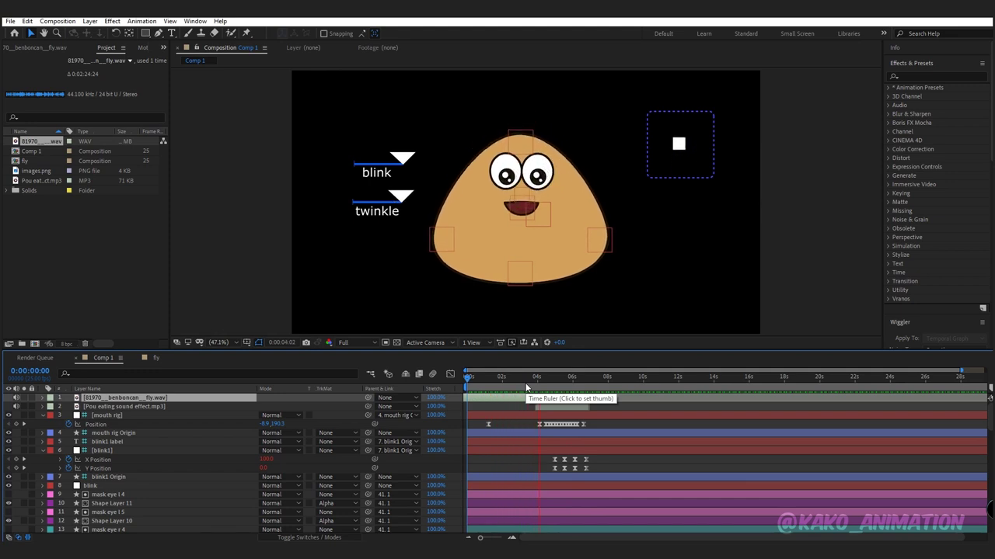
key(space)
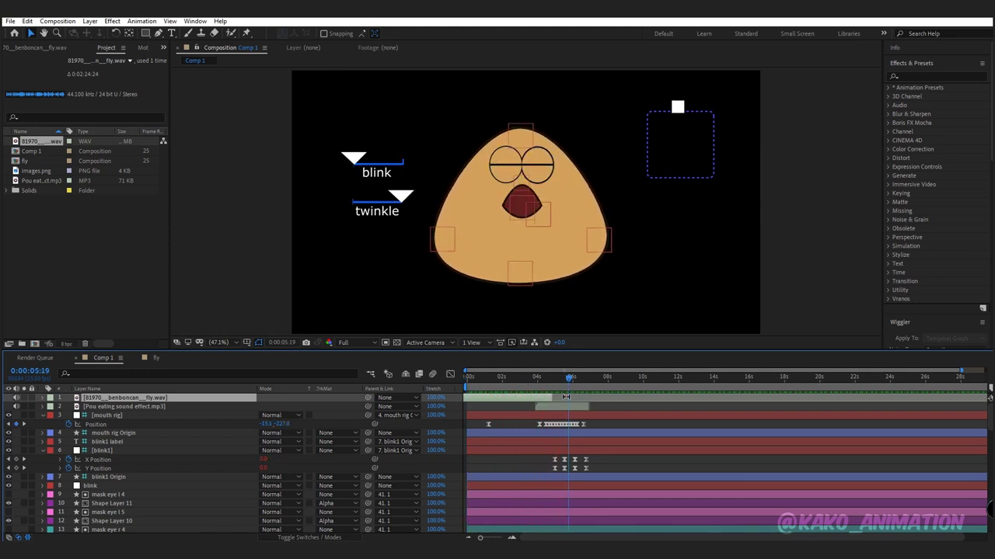
Step: Add the fly comp to Comp 1 and set its first Position keyframe off the left edge
drag(25, 160, 111, 397)
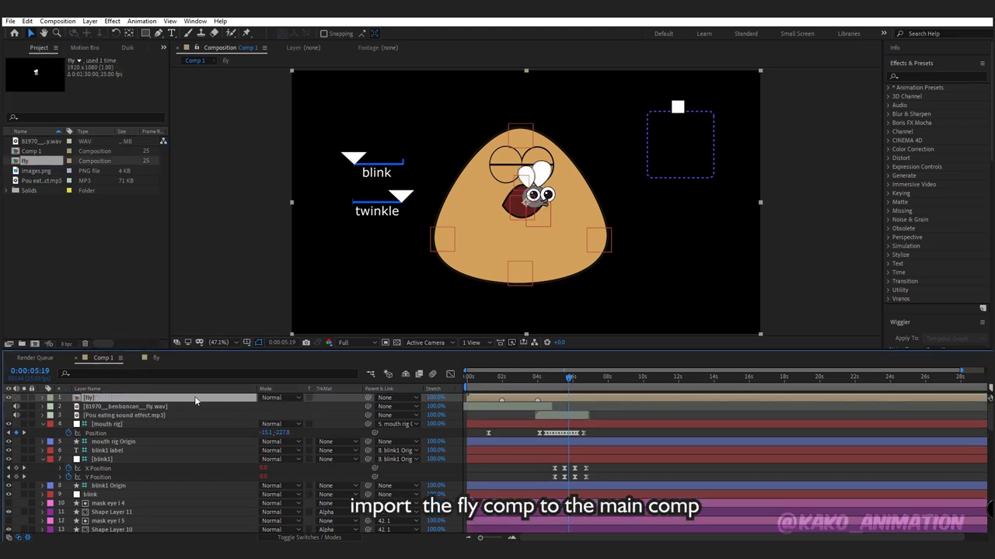
key(p)
key(Home)
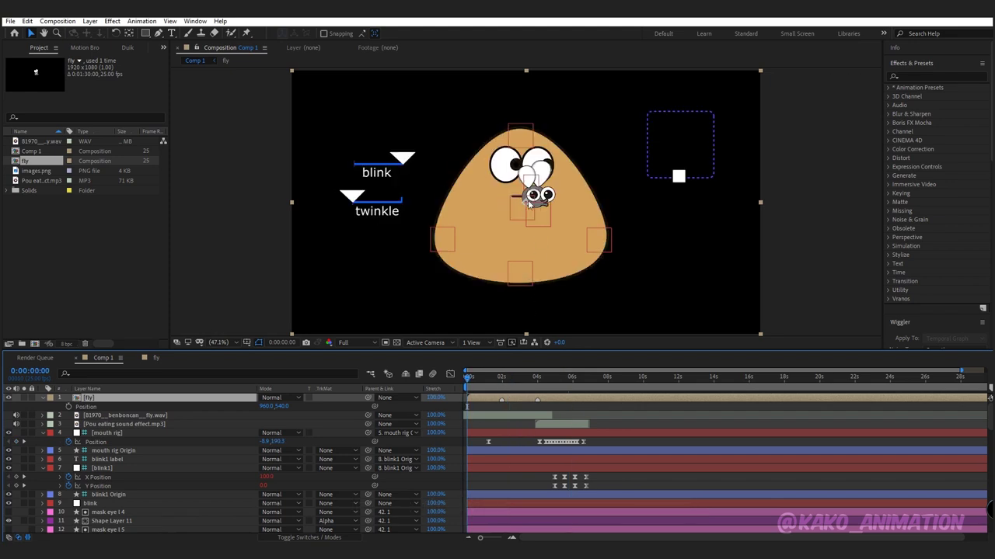
drag(528, 203, 241, 215)
key(shift+Page_Down)
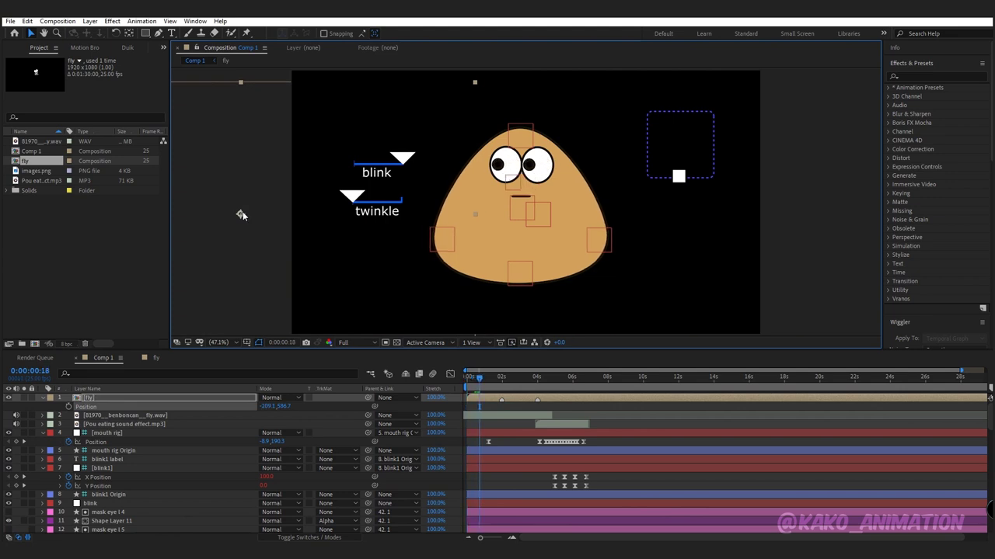
click(68, 407)
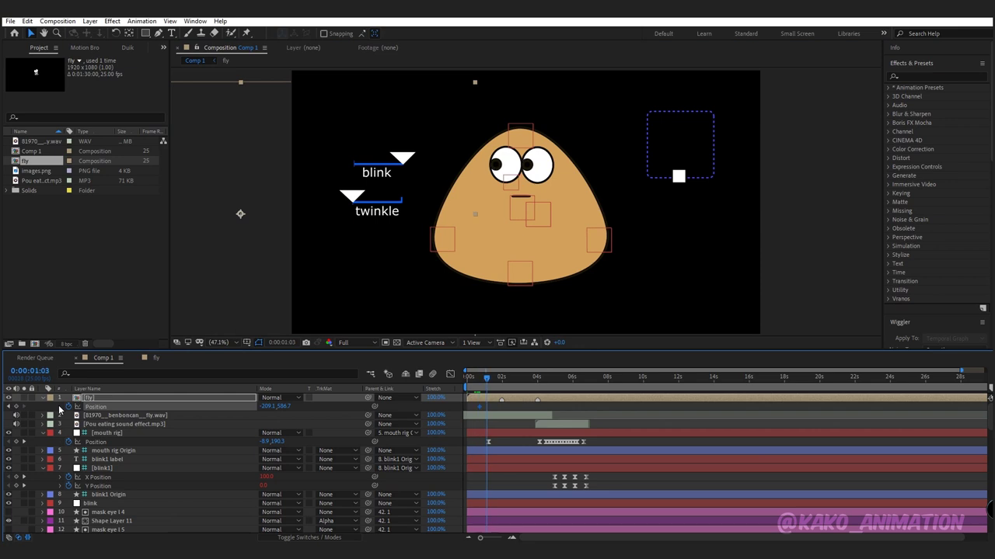
Step: Keyframe the fly rising over Pou's head, then dropping beside the dashed box
key(shift+Page_Down)
key(Page_Down)
key(Page_Down)
mouse_move(240, 213)
mouse_down()
mouse_move(404, 161)
mouse_move(512, 98)
mouse_move(515, 115)
mouse_up()
key(shift+Page_Down)
key(Page_Down)
key(Page_Down)
key(Page_Down)
key(Page_Down)
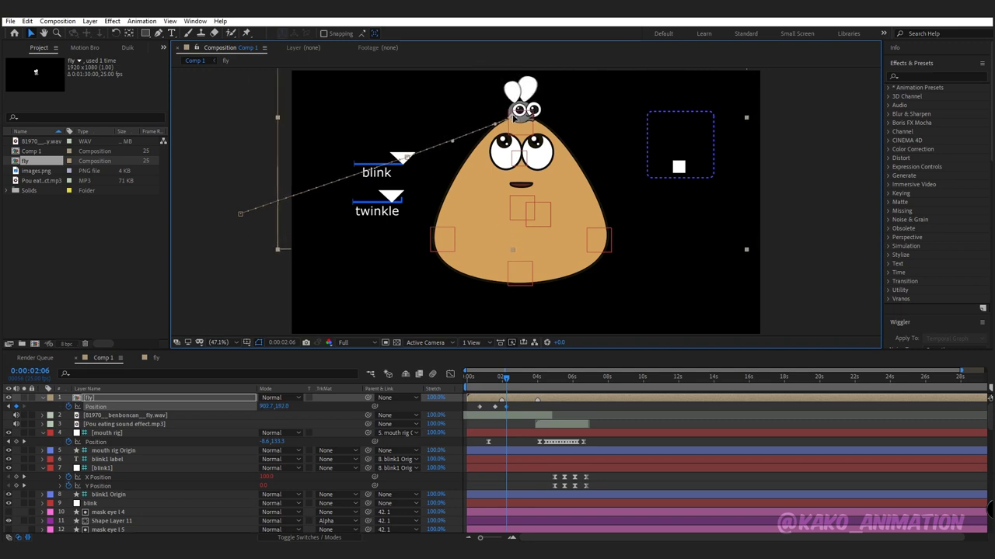
key(space)
mouse_move(514, 115)
mouse_down()
mouse_move(612, 153)
mouse_move(620, 171)
mouse_move(533, 250)
mouse_up()
Step: Set the final fly position keyframes on Pou's mouth around 0:04:10
key(shift+Page_Down)
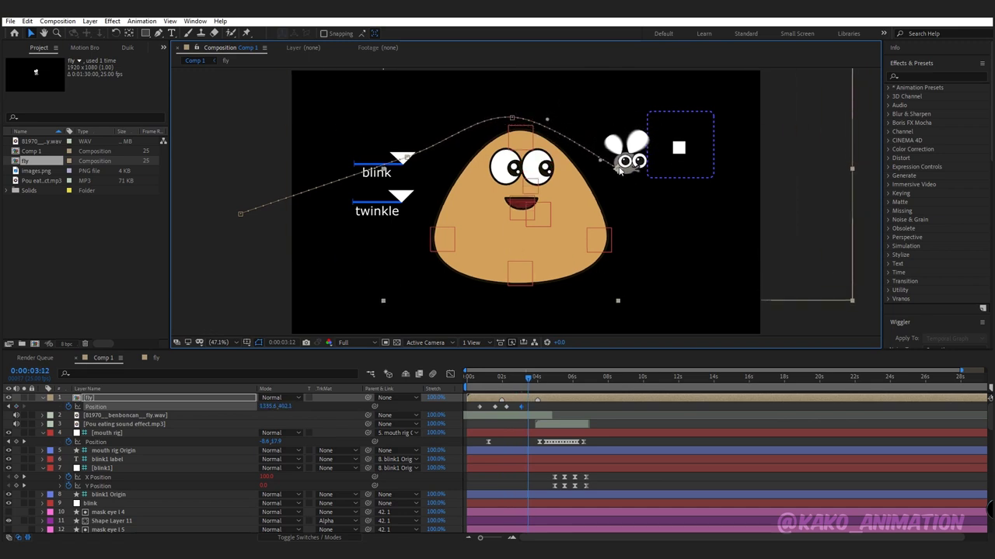
key(Page_Down)
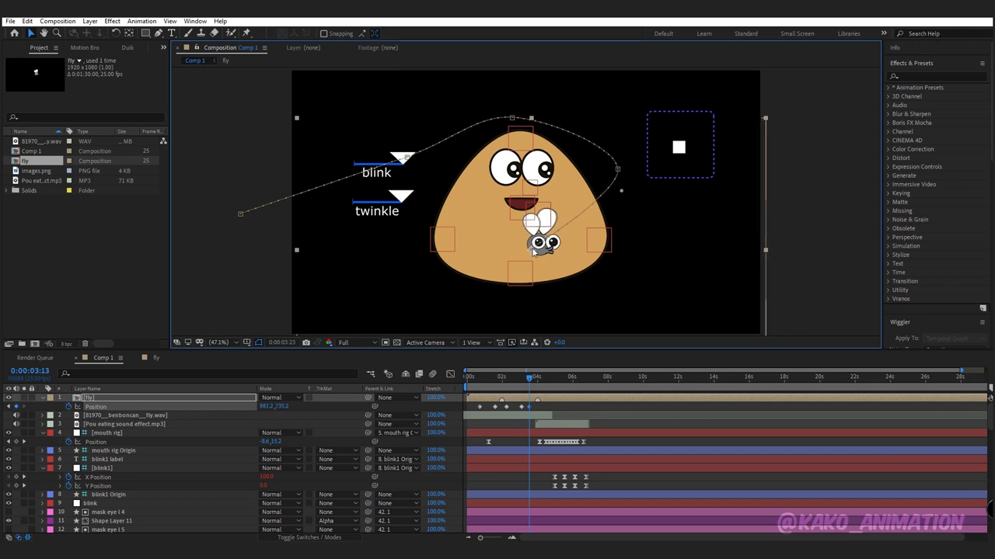
key(shift+Page_Down)
key(Page_Down)
key(Page_Down)
key(Page_Down)
drag(533, 250, 476, 231)
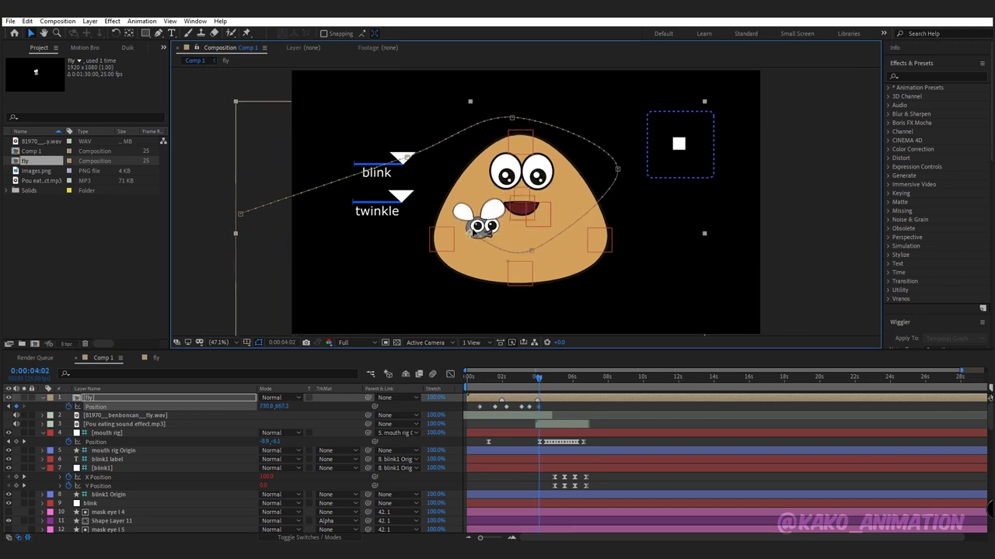
key(shift+Page_Down)
key(Page_Up)
key(Page_Up)
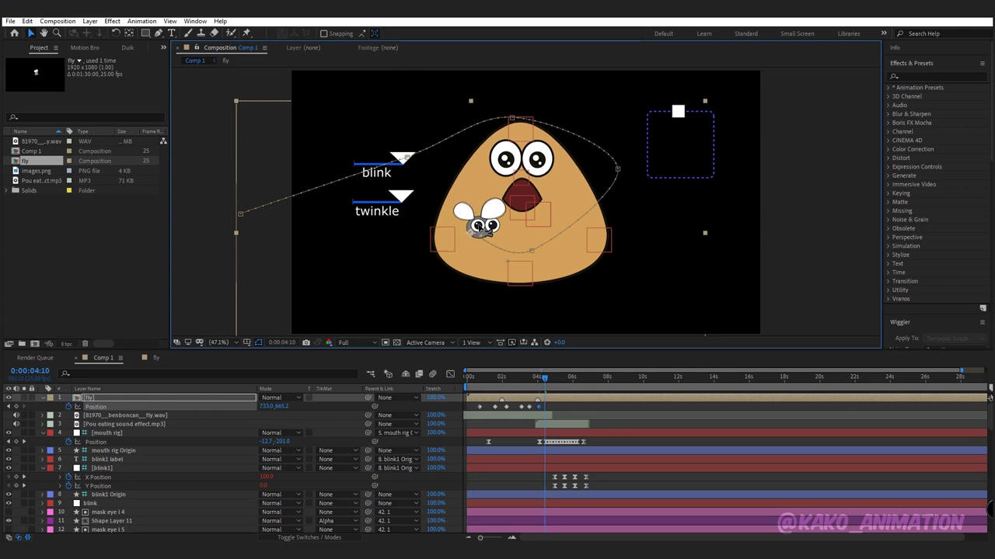
drag(481, 227, 526, 199)
Step: Bend the motion path's bezier handles at its top and right points into looping curves, then preview
click(452, 130)
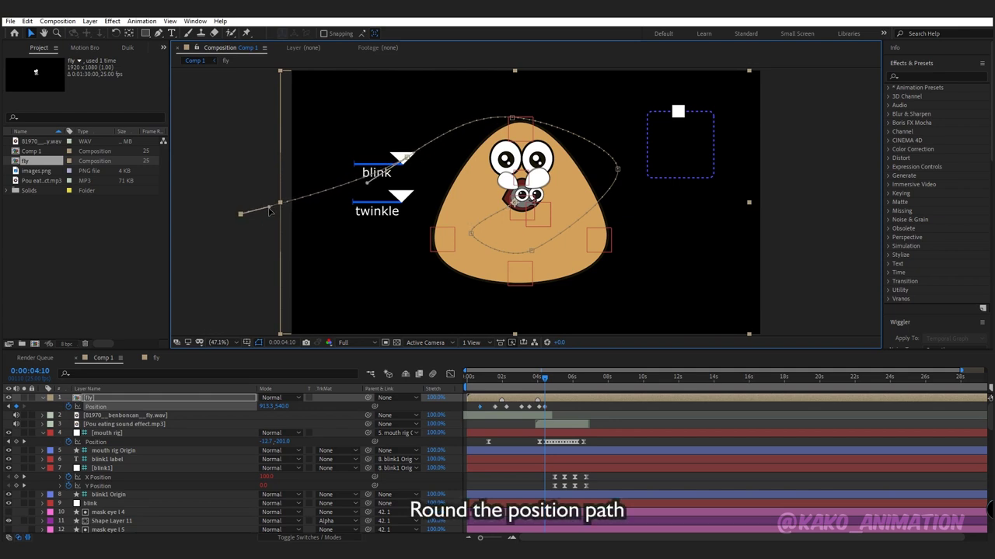
click(617, 169)
drag(615, 198, 617, 223)
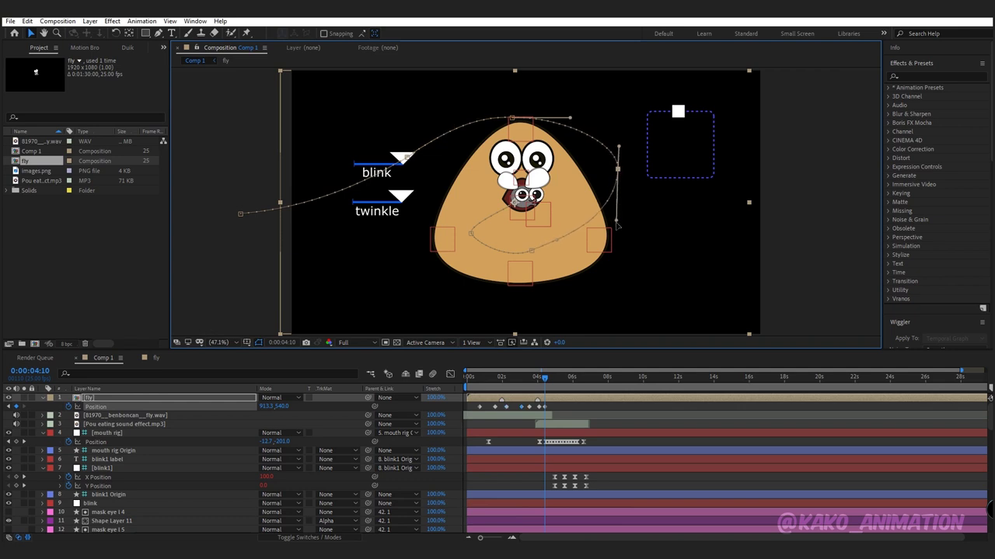
drag(619, 140, 617, 136)
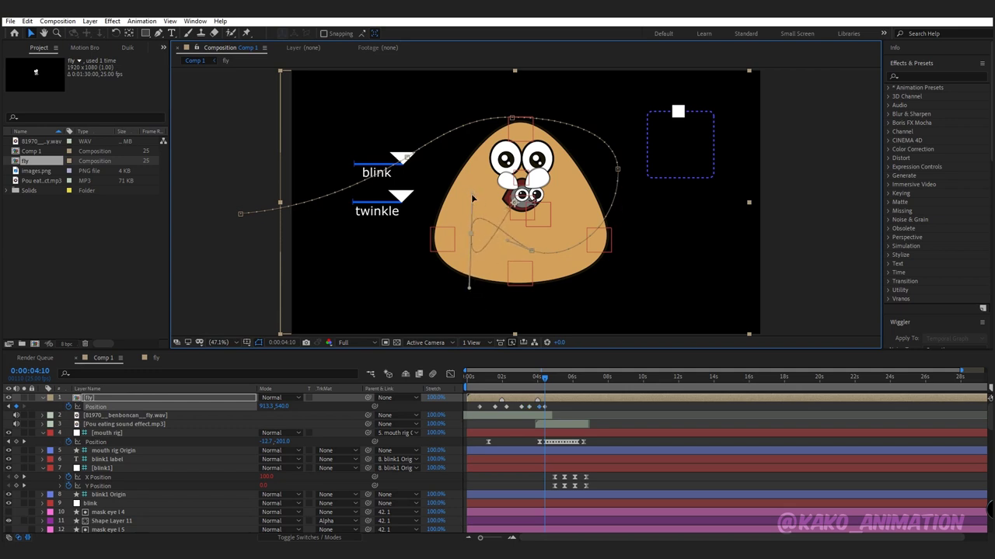
drag(472, 194, 507, 208)
key(space)
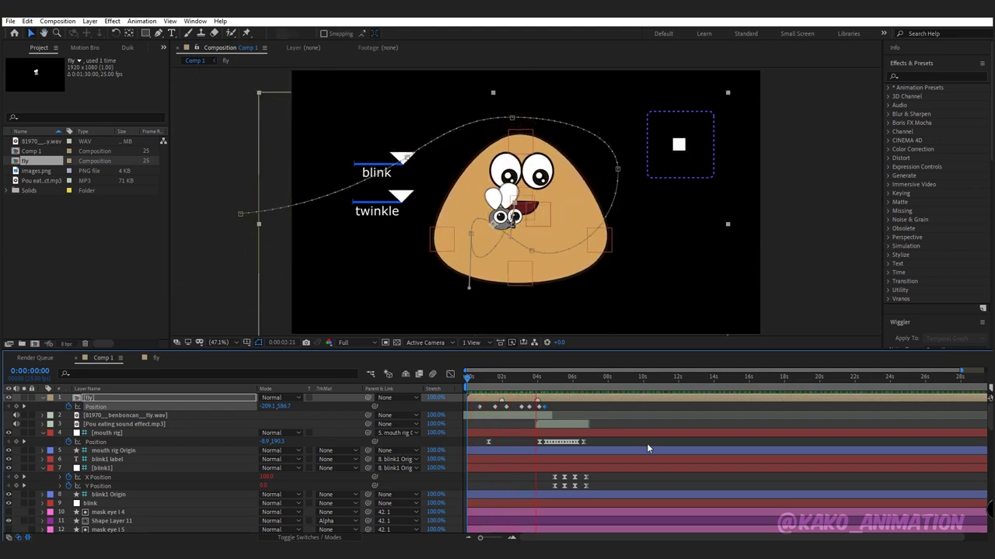
Step: Keyframe the fly's Scale down to 50% at the mouth and nudge it inside Pou's mouth
key(space)
drag(557, 378, 544, 378)
scroll(540, 380, up, 2)
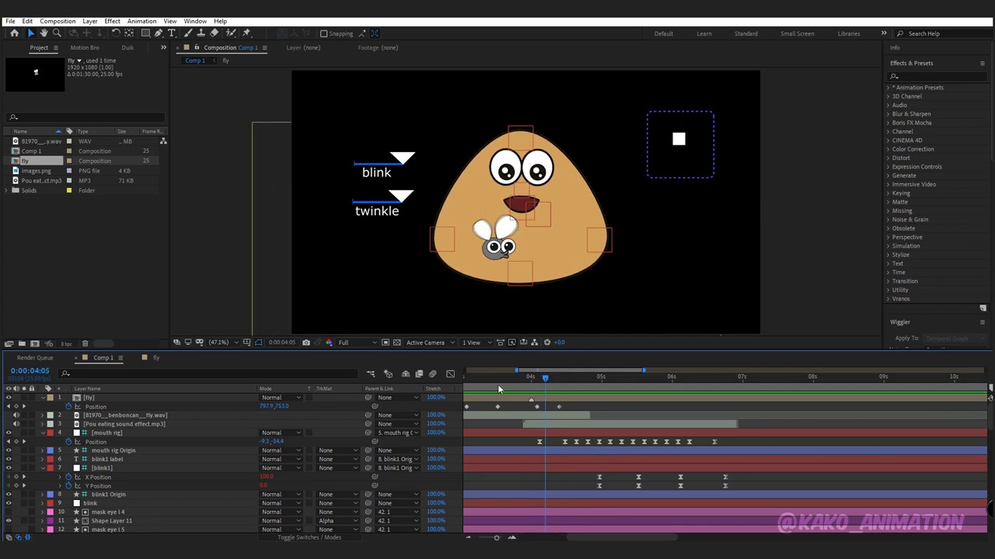
click(89, 398)
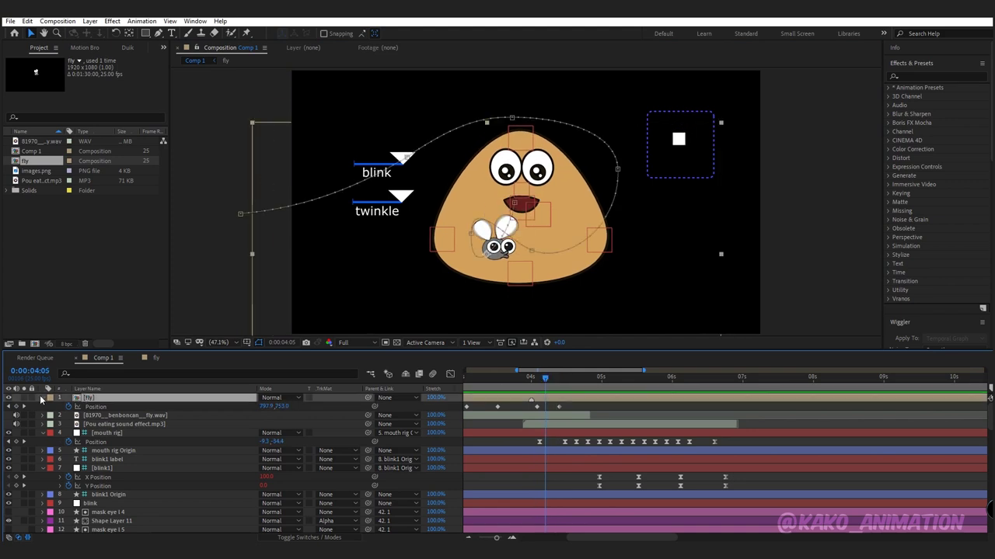
click(41, 398)
click(41, 398)
click(69, 433)
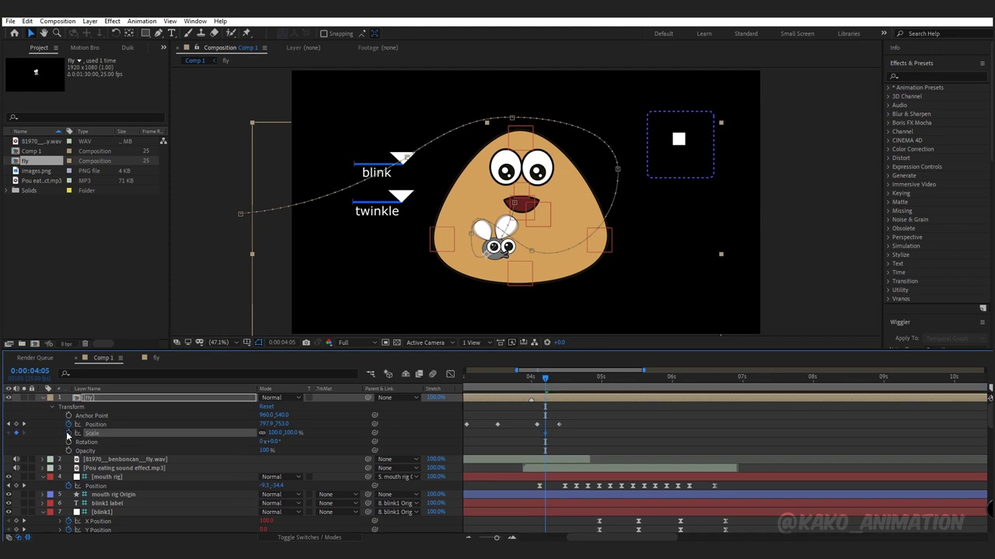
drag(545, 381, 558, 383)
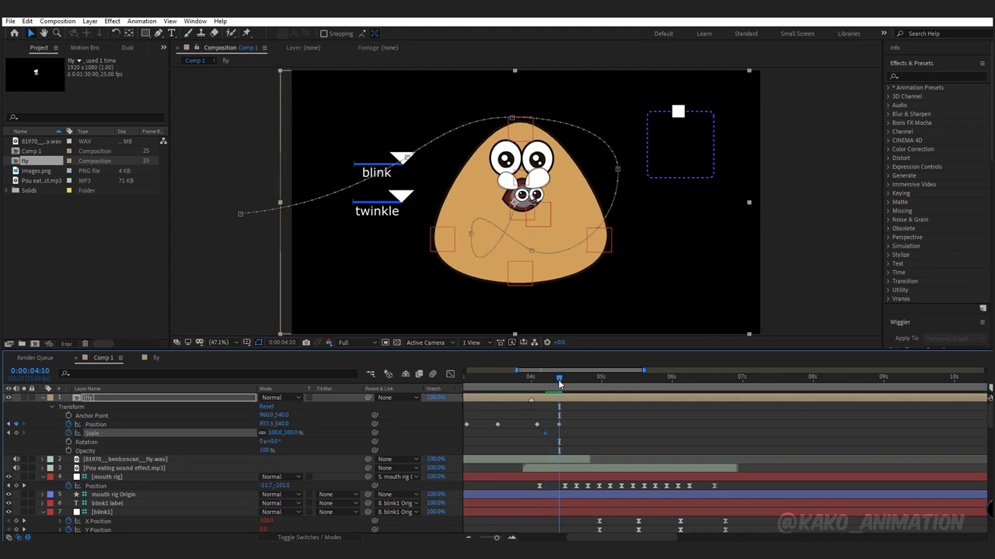
key(Return)
drag(515, 202, 524, 199)
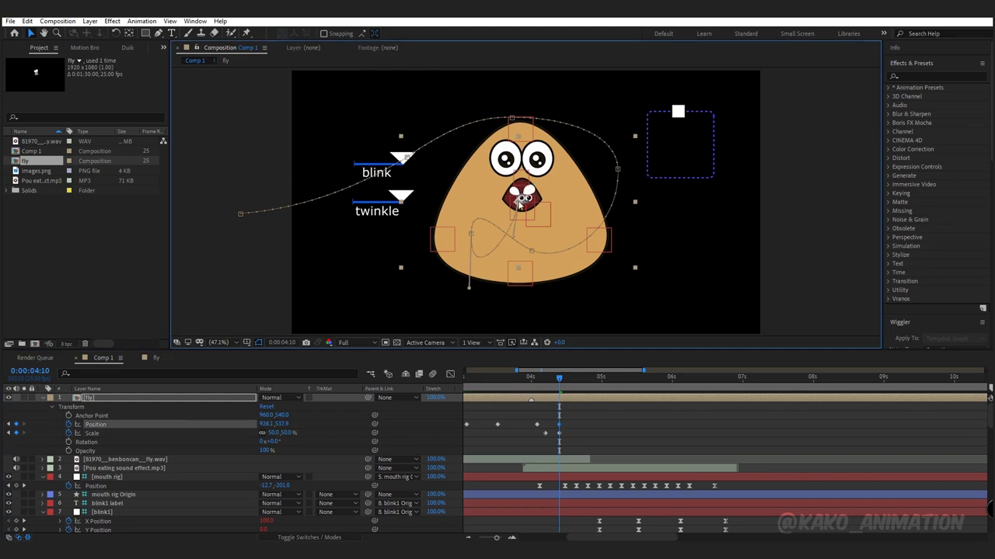
click(812, 151)
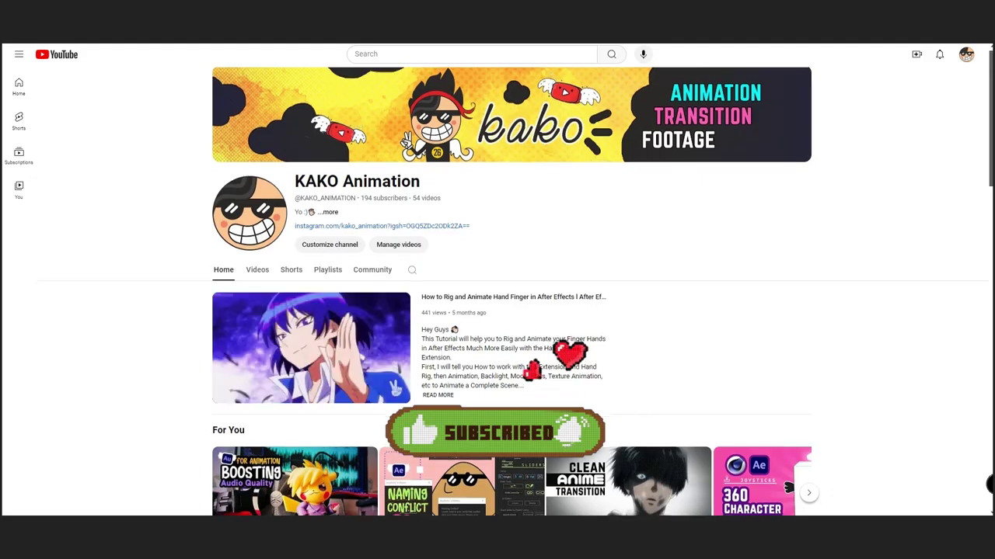
scroll(977, 233, down, 3)
scroll(977, 217, down, 3)
scroll(977, 298, down, 4)
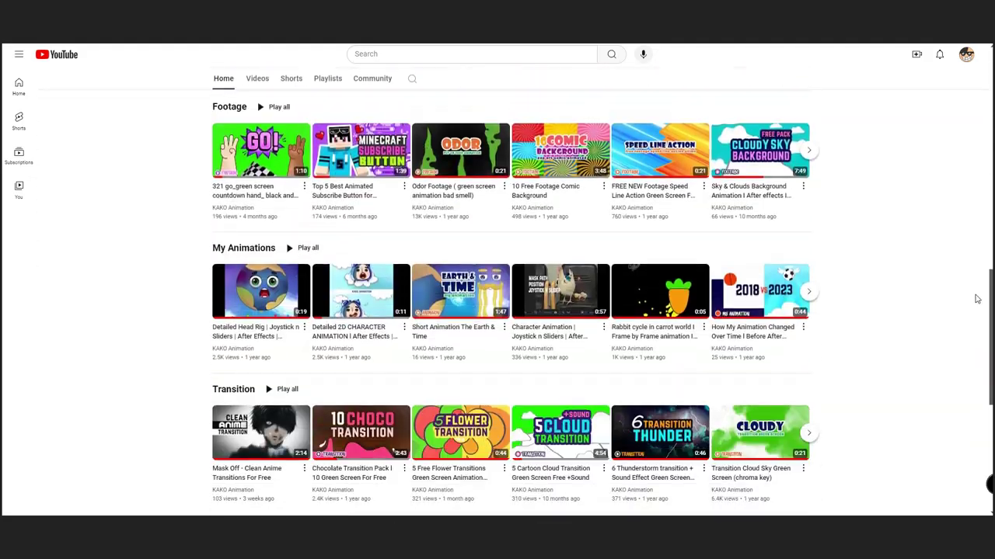